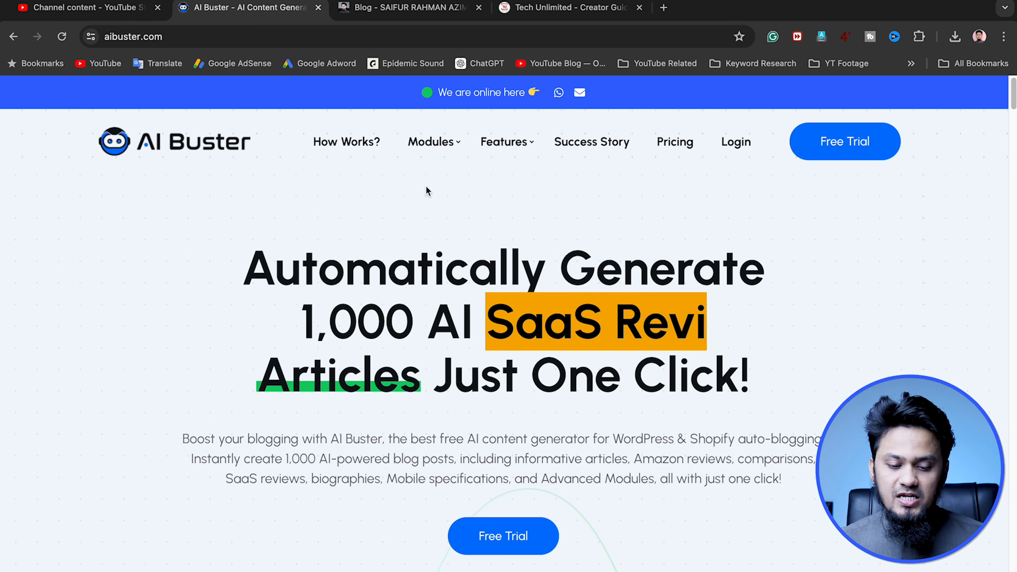
# Look through the AI Buster homepage, examining the product overview, modules, user reviews, usage figures and success stories
pyautogui.moveTo(440, 149)
pyautogui.scroll(-15, 26, 329)
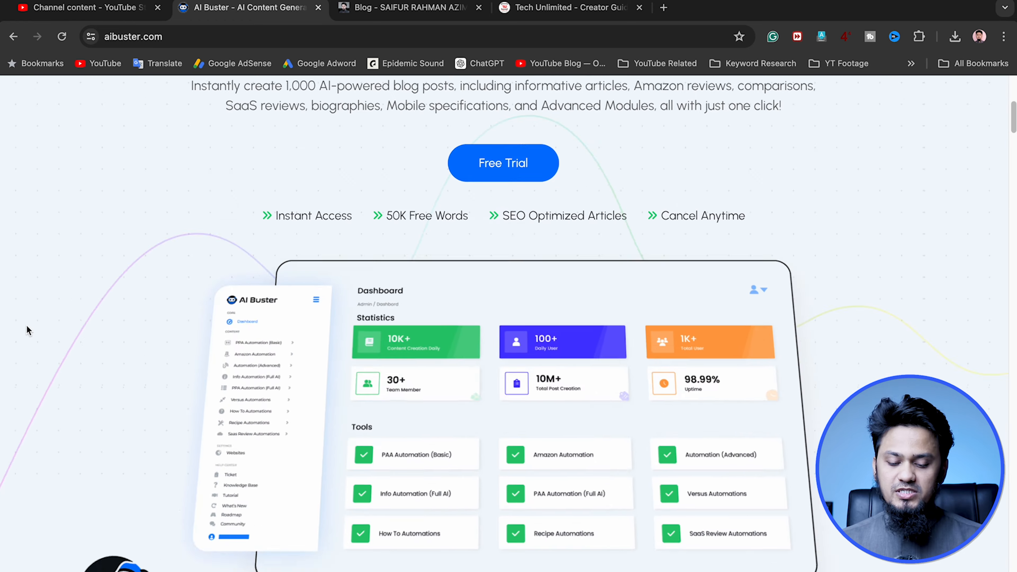
pyautogui.scroll(-20, 26, 326)
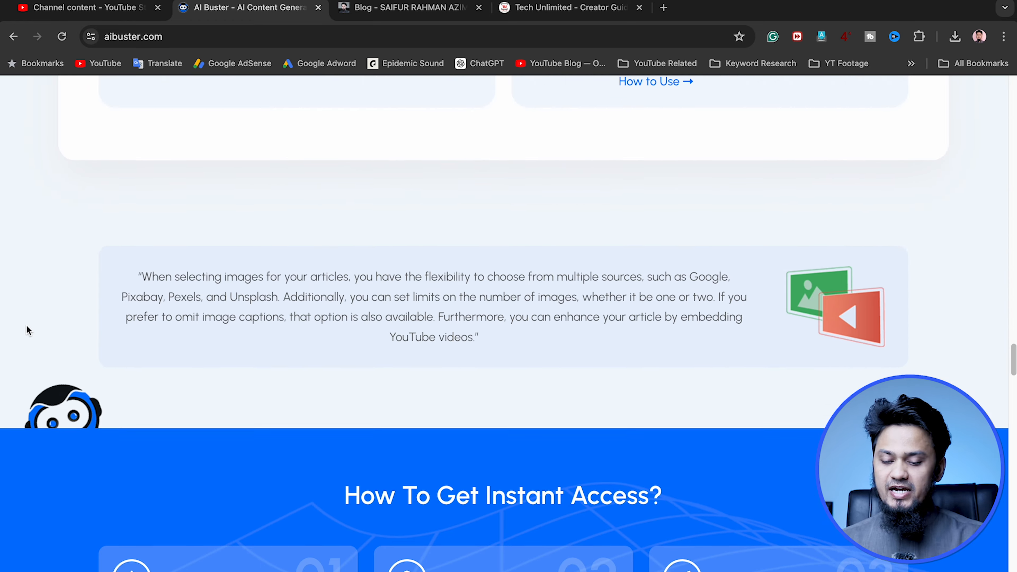
pyautogui.scroll(-20, 26, 329)
pyautogui.scroll(10, 26, 329)
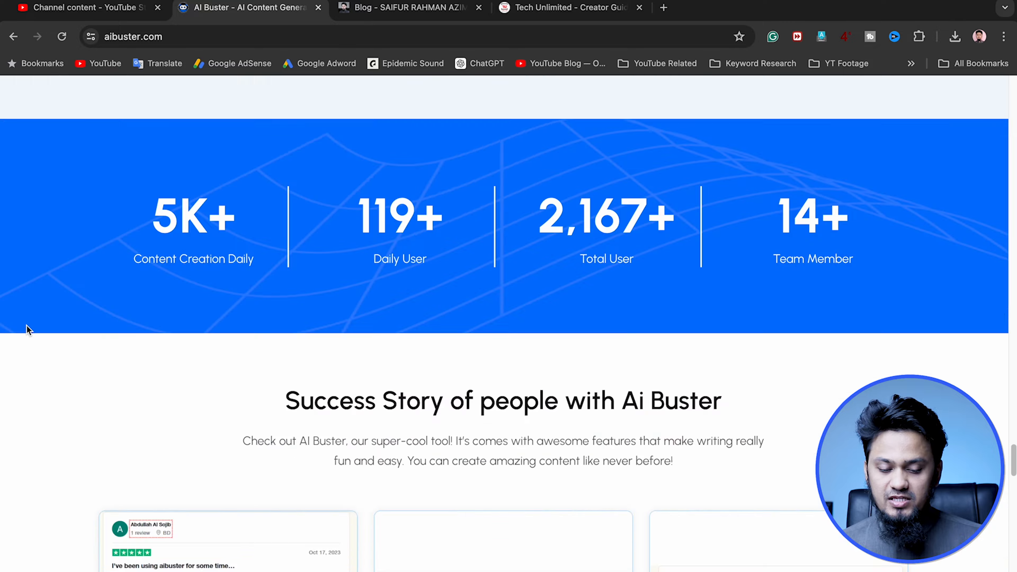
pyautogui.scroll(10, 26, 325)
pyautogui.scroll(-2, 26, 325)
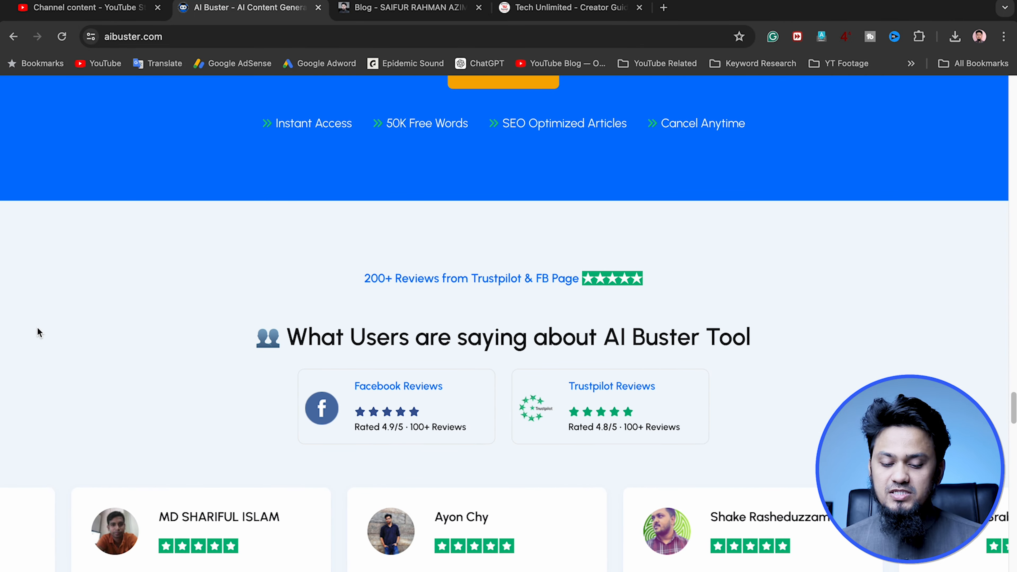
pyautogui.scroll(-5, 43, 339)
pyautogui.scroll(-3, 43, 338)
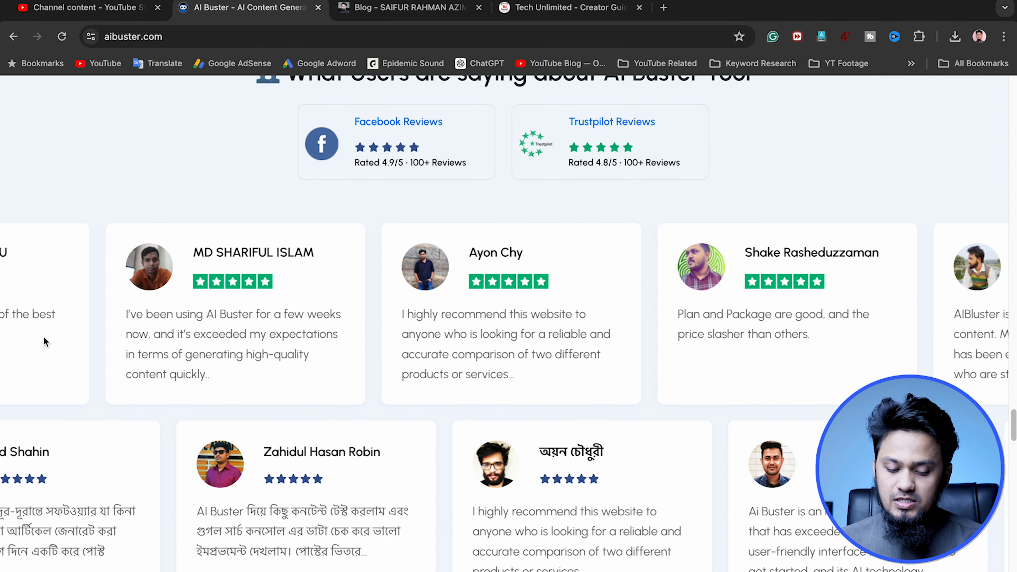
pyautogui.scroll(-15, 44, 336)
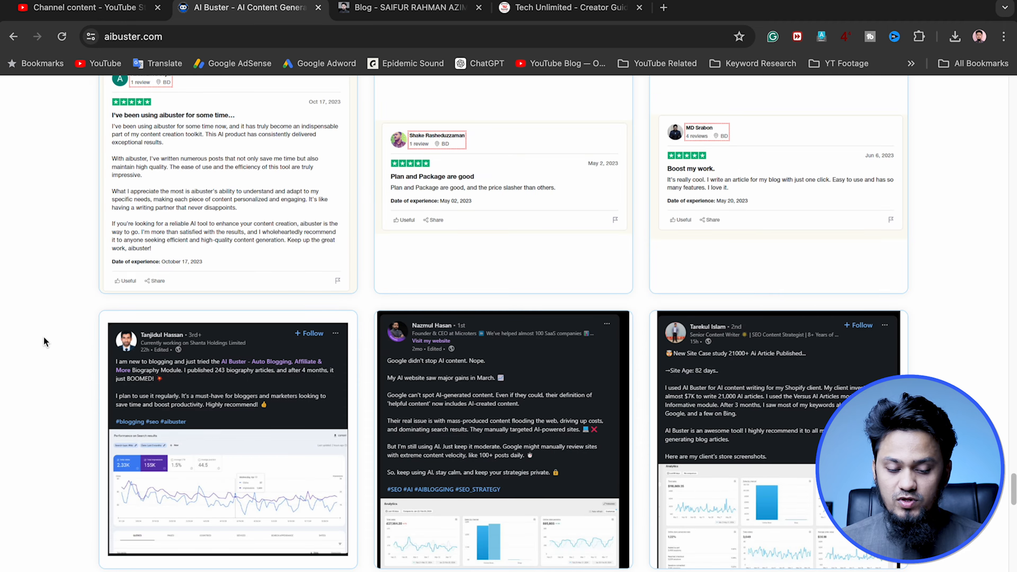
pyautogui.scroll(8, 44, 337)
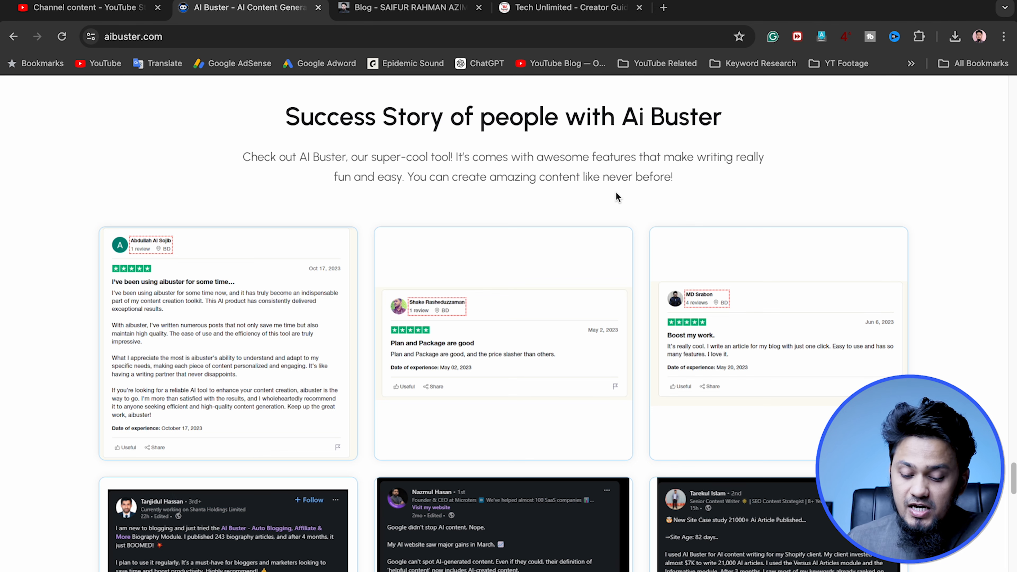
# View the middle LinkedIn post among the success stories, then close its page and return to the AI Buster site
pyautogui.scroll(-4, 515, 448)
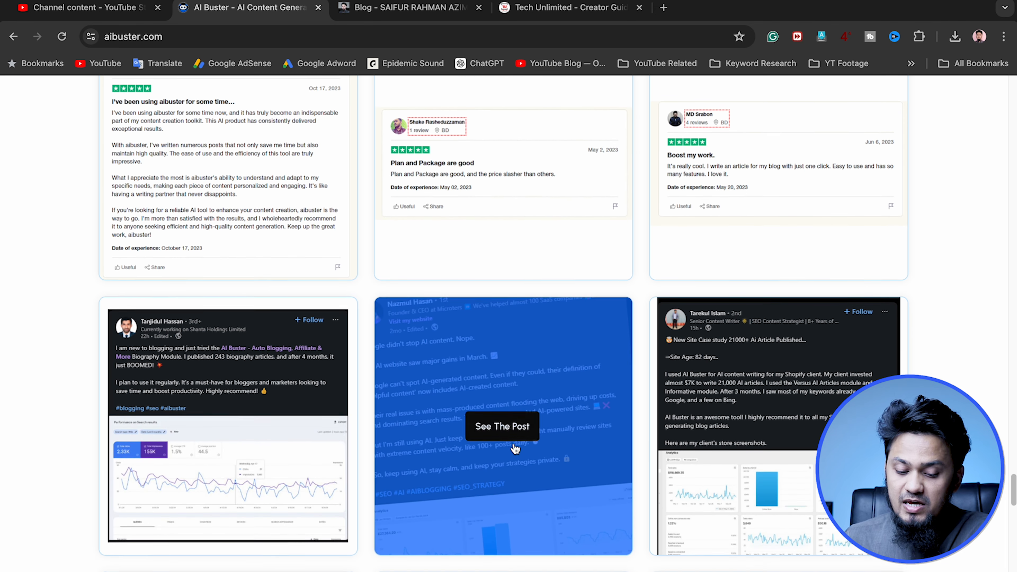
pyautogui.click(512, 435)
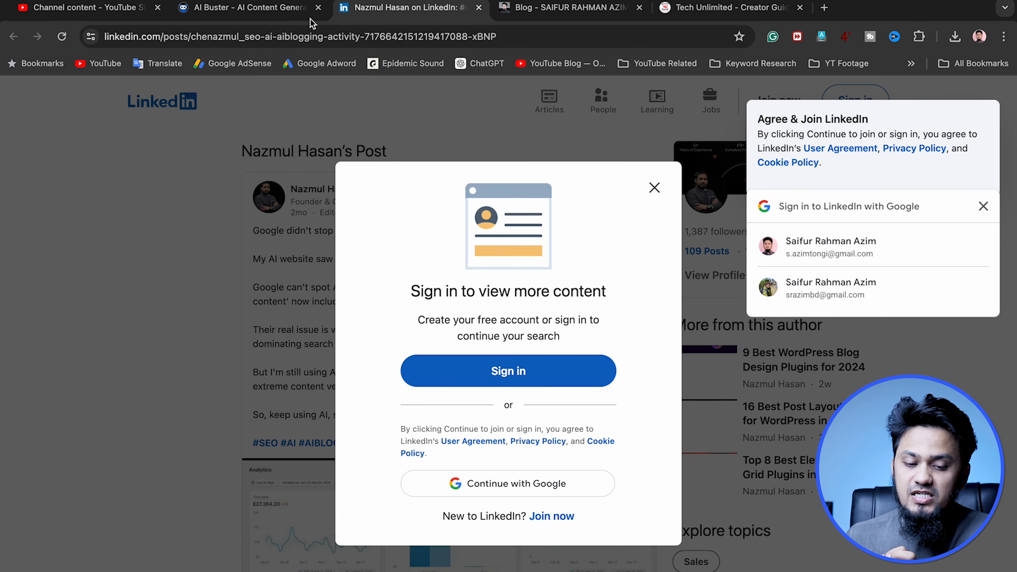
pyautogui.click(239, 9)
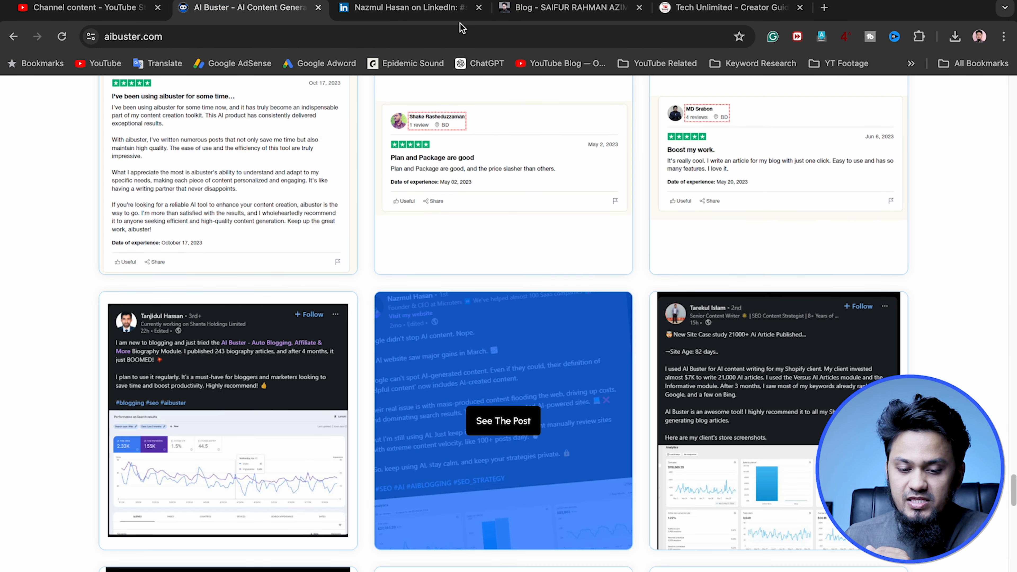
pyautogui.click(478, 7)
pyautogui.scroll(-1, 581, 318)
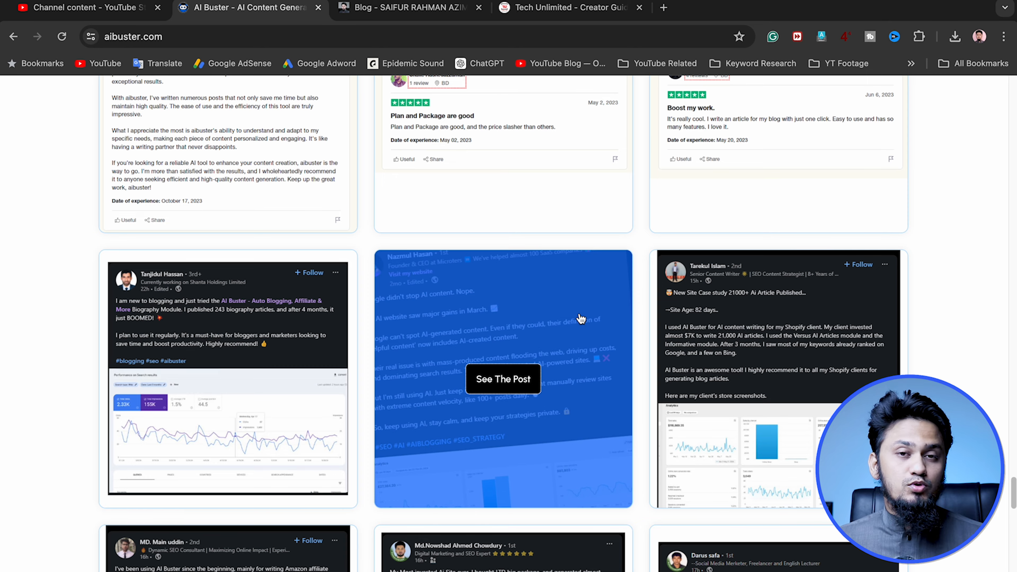
# Return to the start of the AI Buster homepage and log in to the account dashboard
pyautogui.scroll(15, 582, 318)
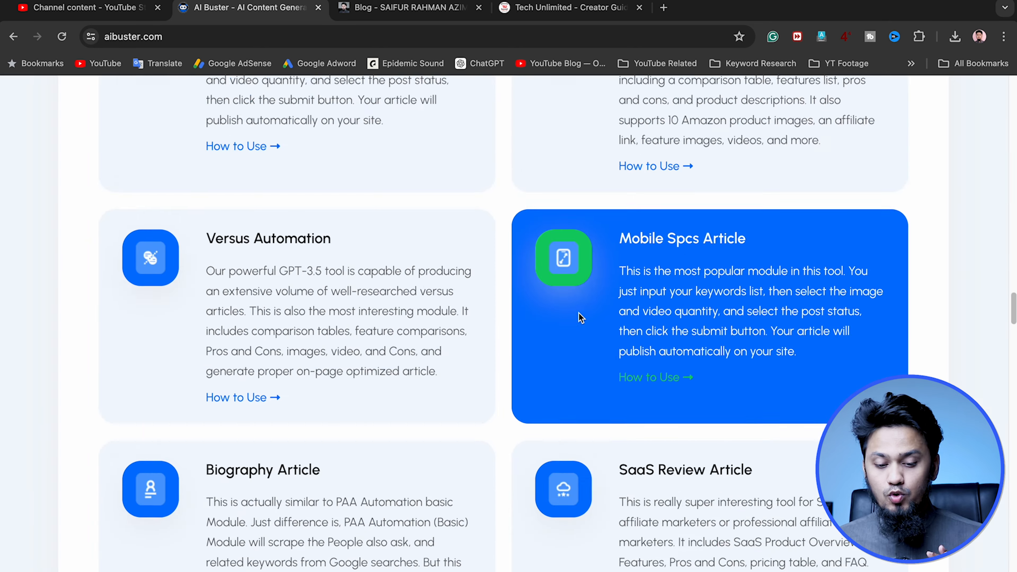
pyautogui.scroll(10, 579, 317)
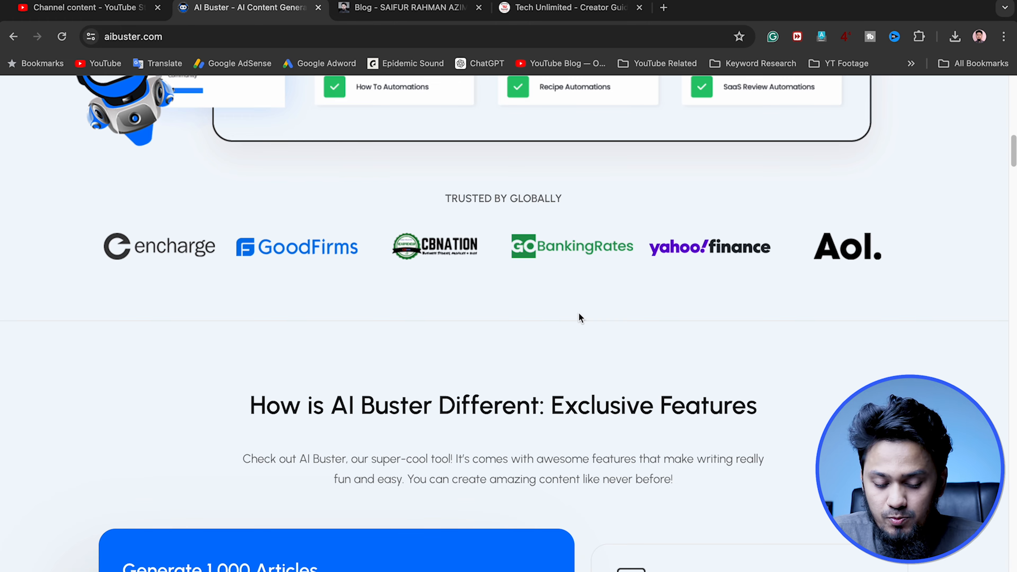
pyautogui.scroll(15, 579, 315)
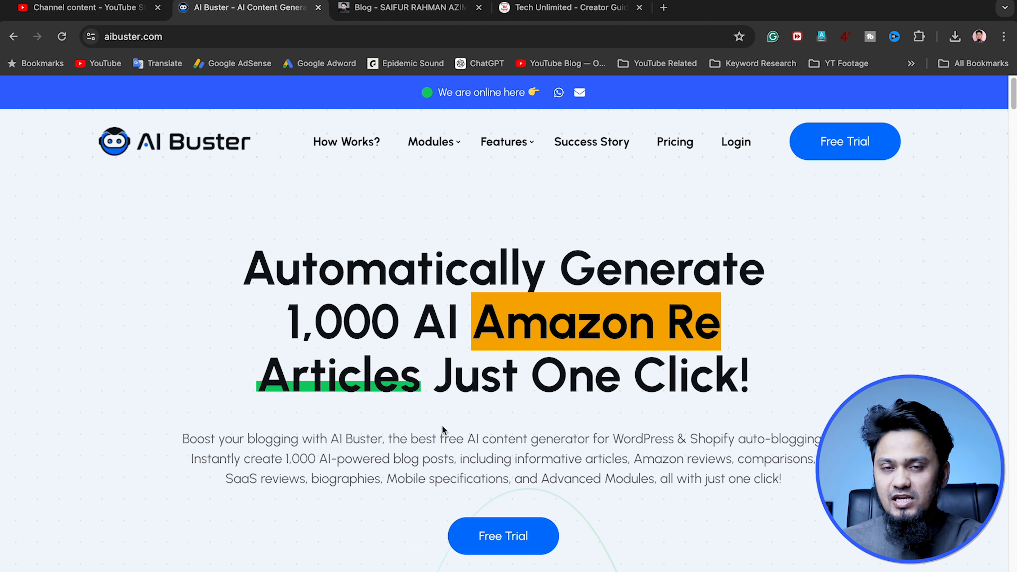
pyautogui.scroll(-7, 550, 423)
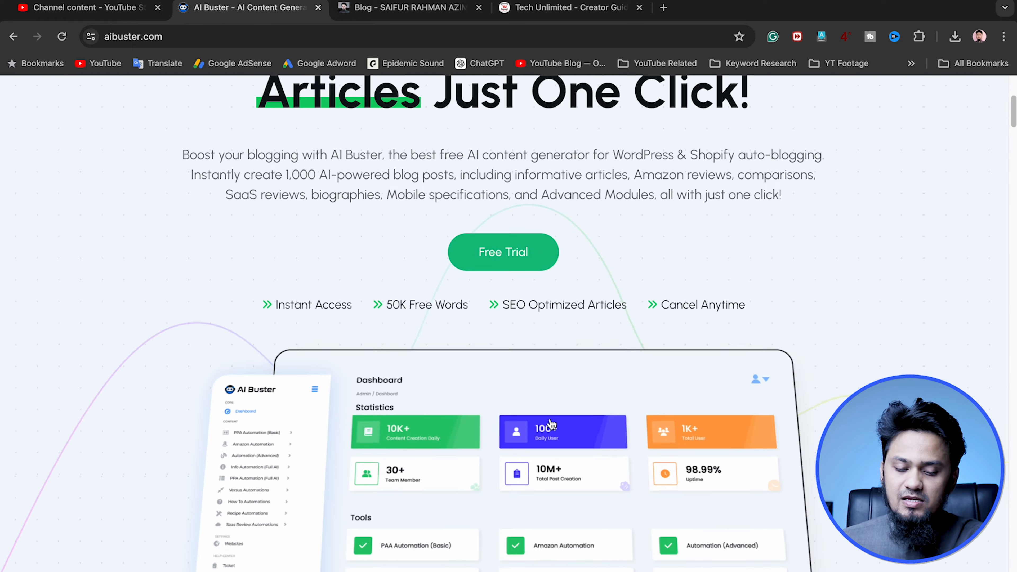
pyautogui.scroll(7, 550, 422)
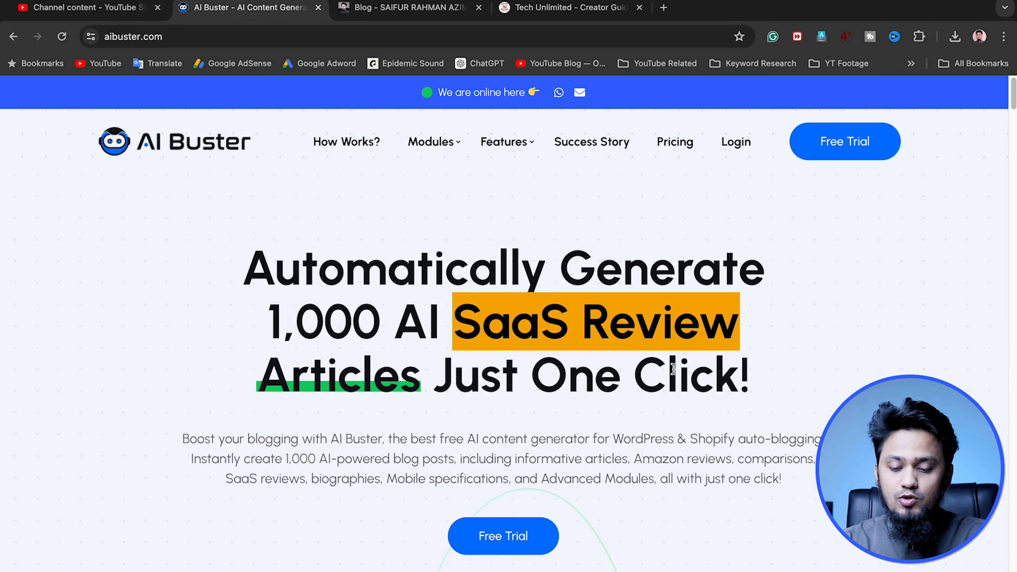
pyautogui.click(736, 143)
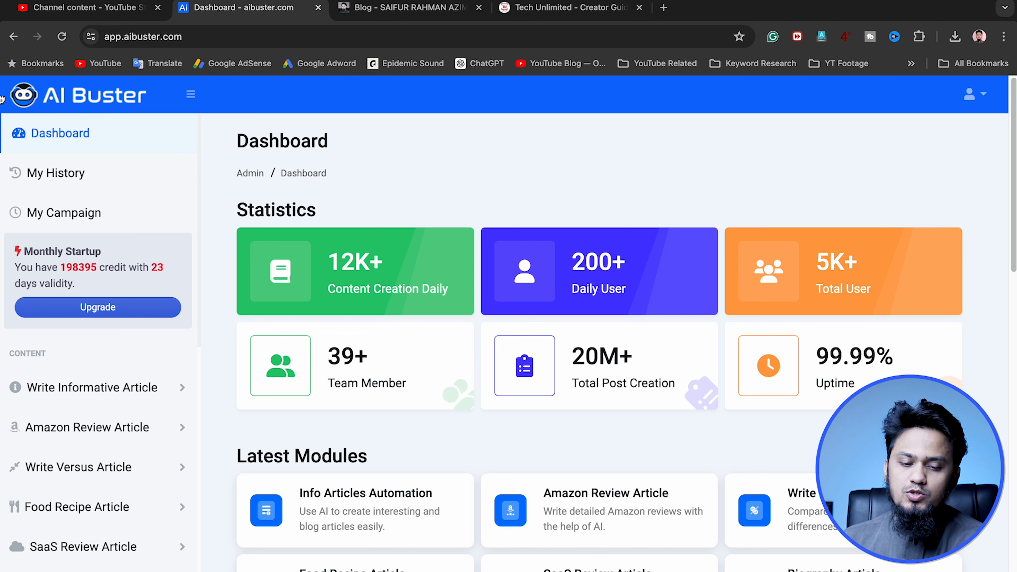
# Switch to the personal blog site, dismiss the advert and browse from its home page to the Blogs list
pyautogui.click(385, 8)
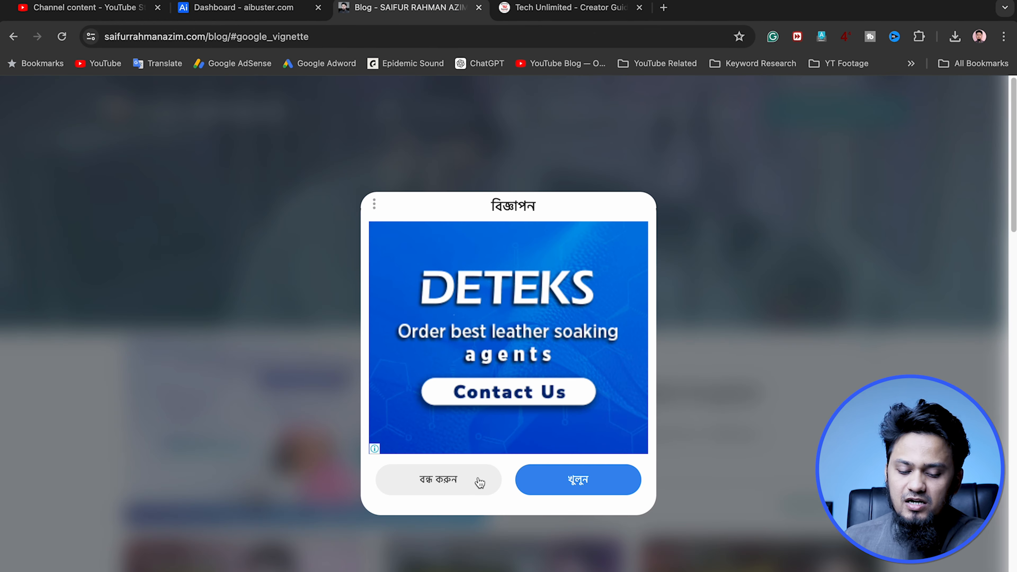
pyautogui.click(449, 483)
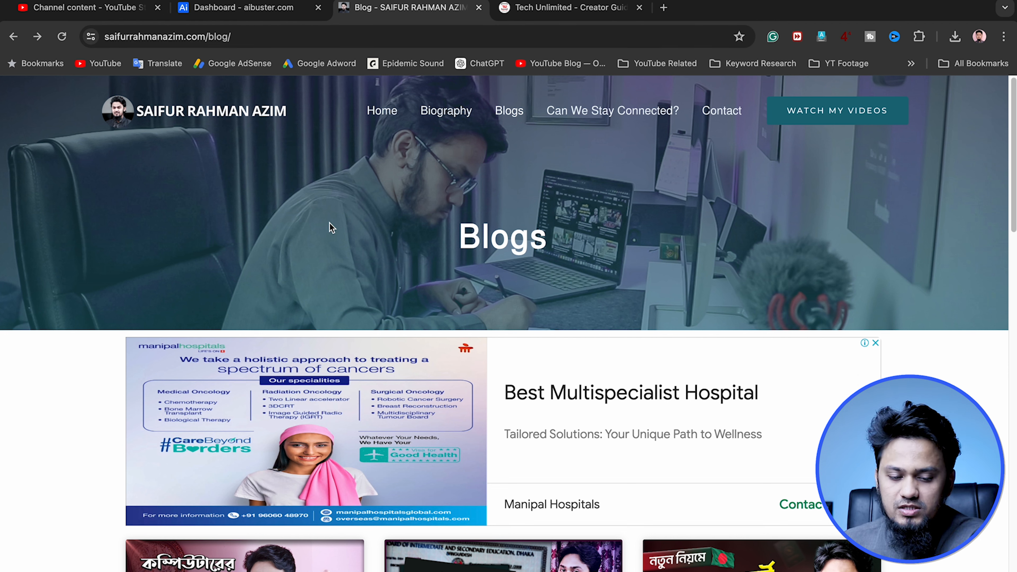
pyautogui.click(197, 118)
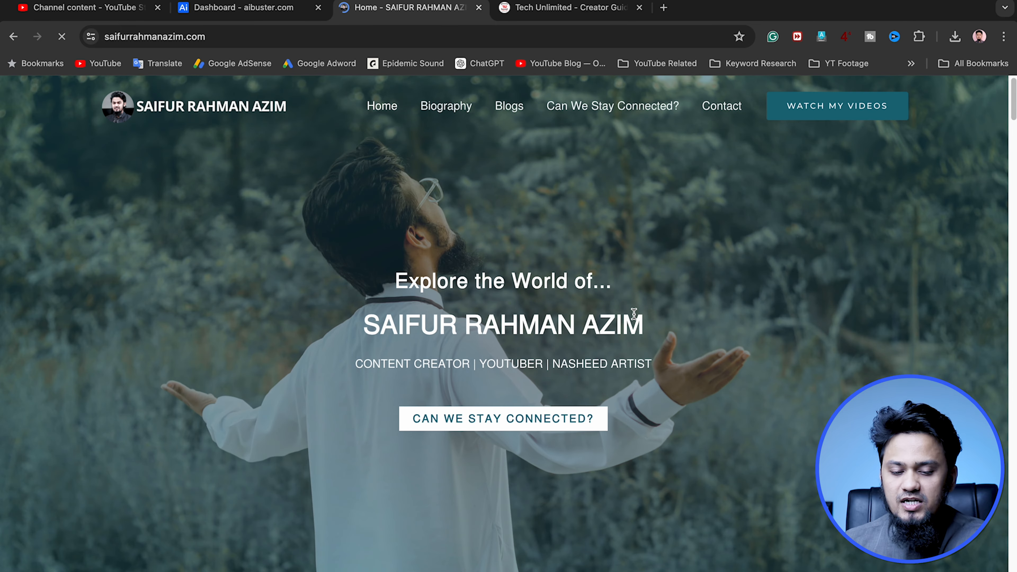
pyautogui.click(509, 106)
pyautogui.scroll(-9, 712, 346)
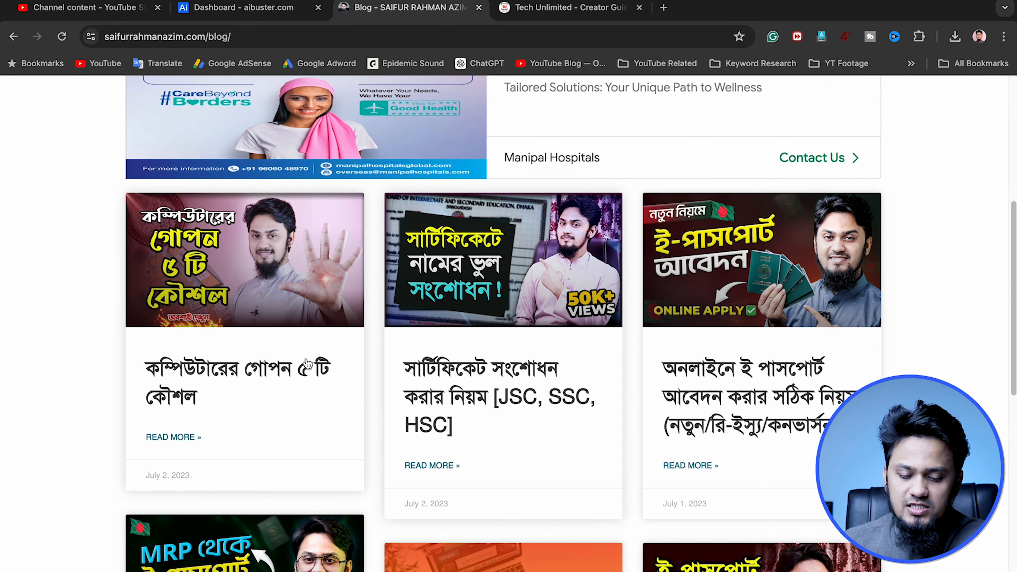
# Open the blog article on applying for an e-passport online and look through its text, images and highlighted sections
pyautogui.click(723, 381)
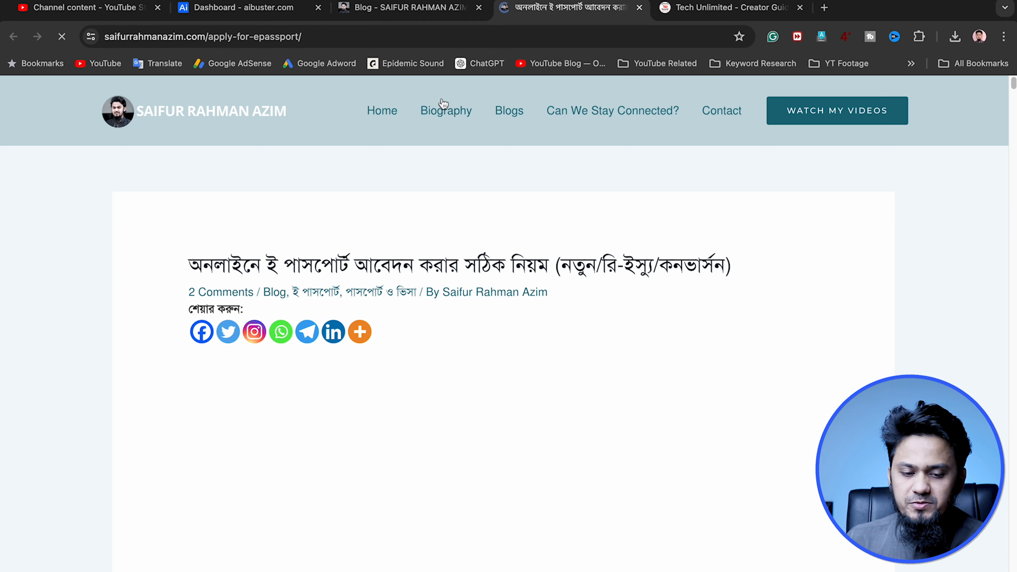
pyautogui.scroll(-11, 375, 360)
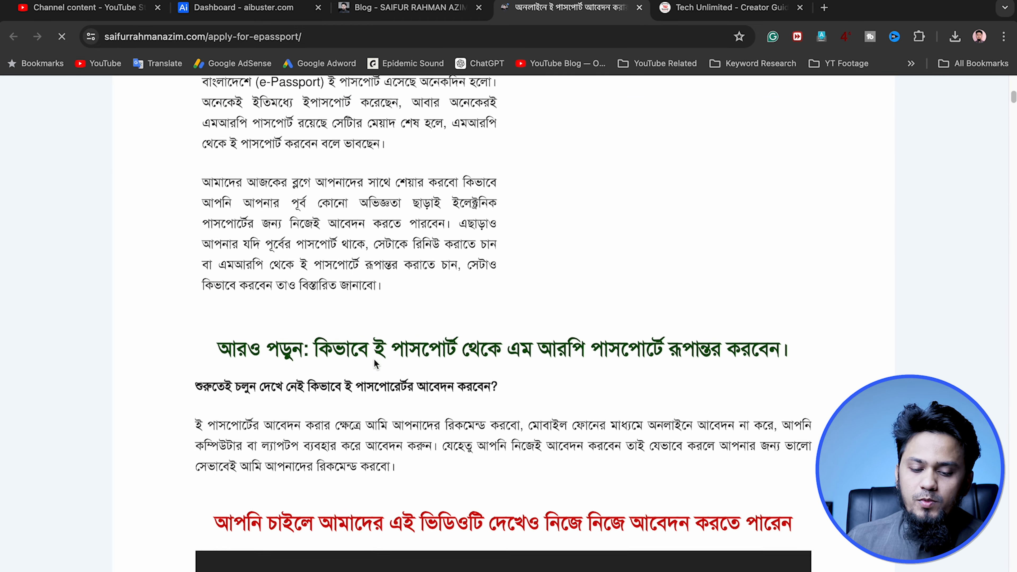
pyautogui.scroll(10, 374, 359)
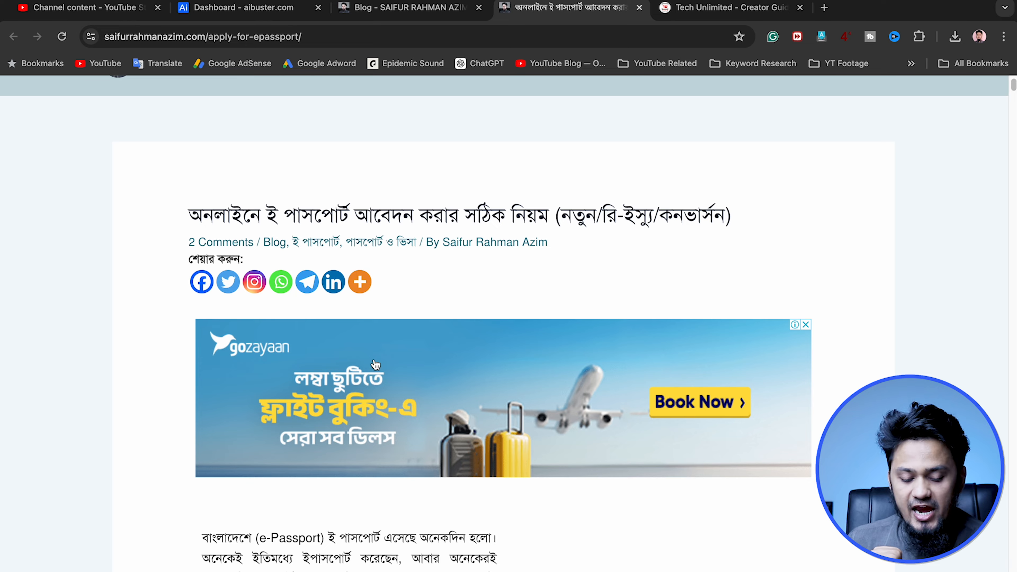
pyautogui.scroll(-10, 376, 364)
pyautogui.scroll(-20, 374, 360)
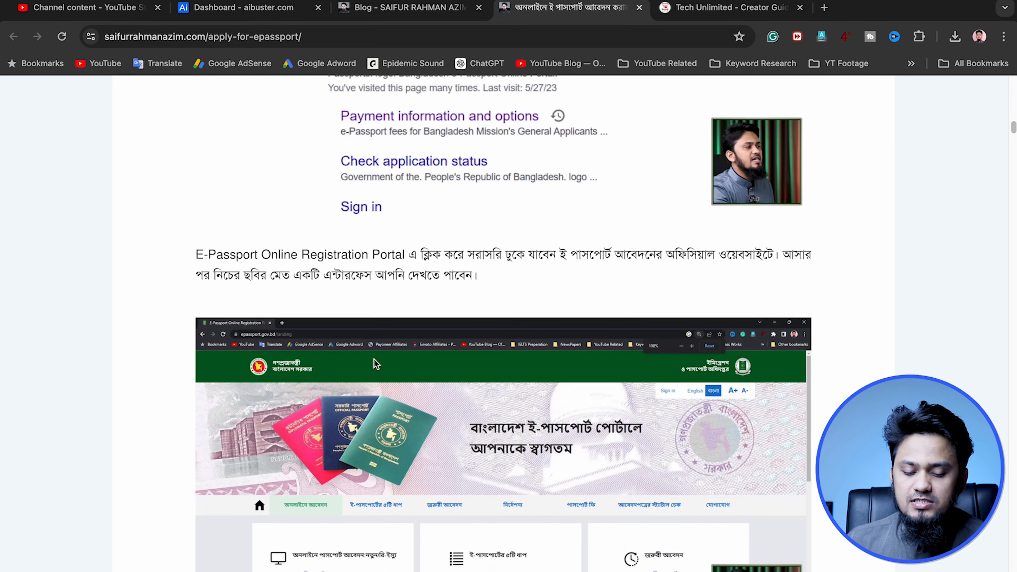
pyautogui.scroll(-20, 375, 364)
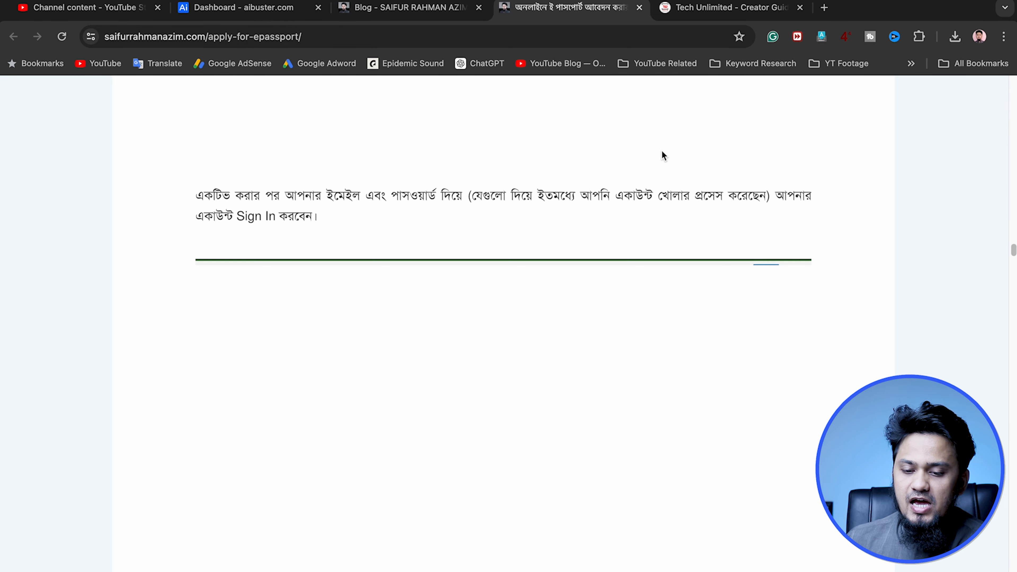
# Switch to the Tech Unlimited site and look through its article on remembering a video script
pyautogui.click(711, 9)
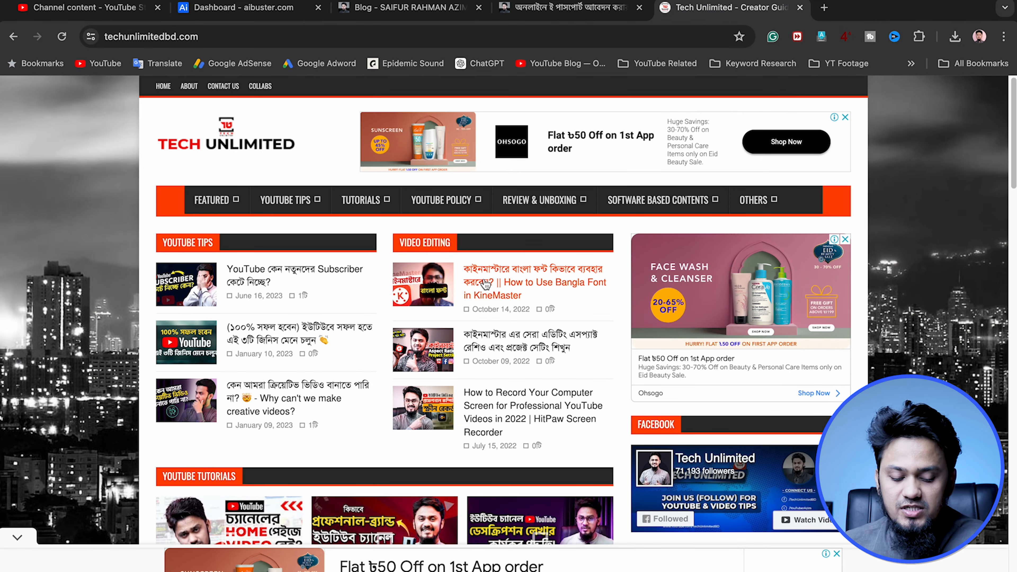
pyautogui.scroll(-15, 486, 284)
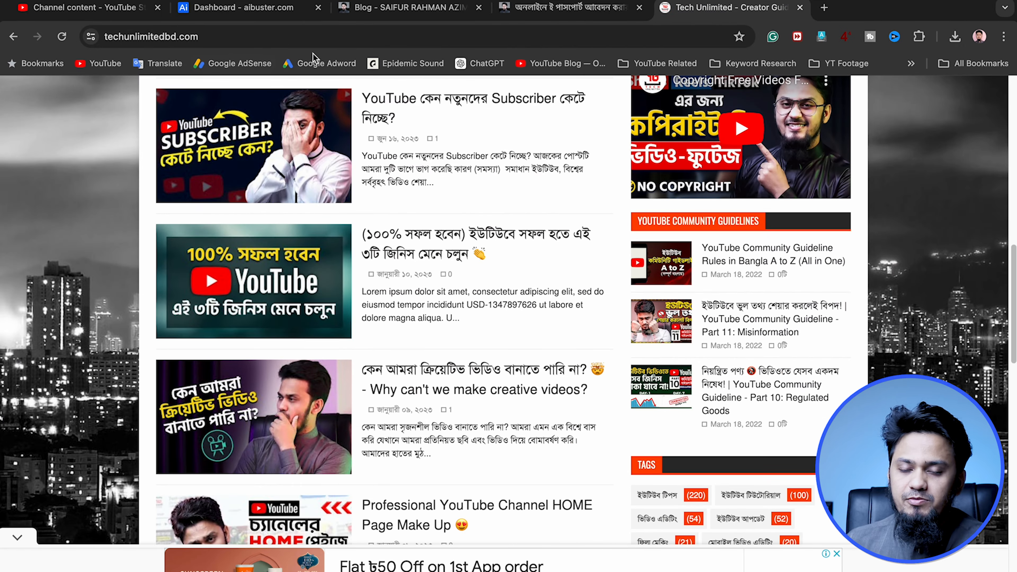
pyautogui.scroll(-10, 474, 345)
pyautogui.click(490, 346)
pyautogui.scroll(-15, 538, 477)
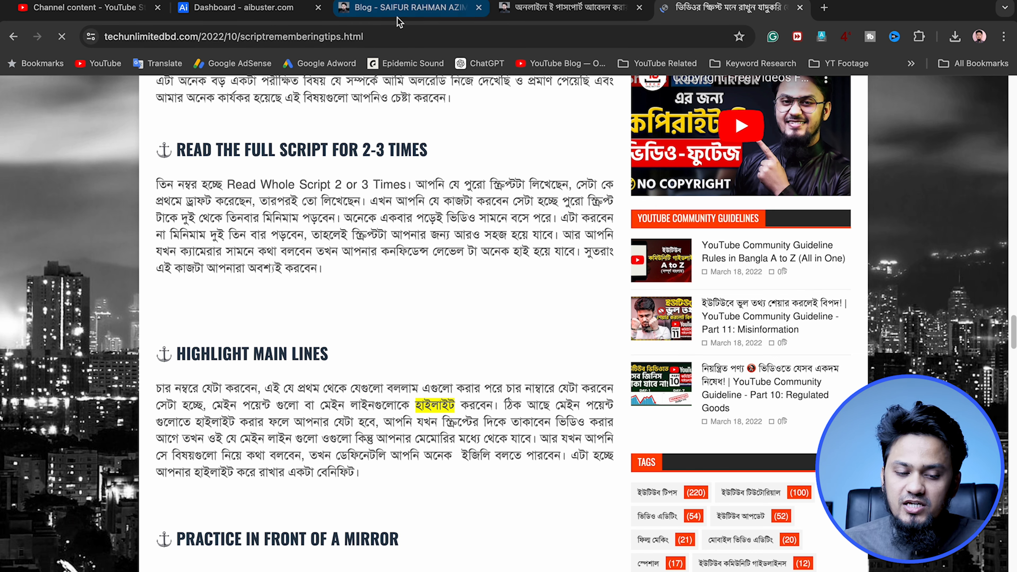
# Return to the AI Buster dashboard and examine its Statistics section, including the total post creation figure
pyautogui.click(404, 8)
pyautogui.click(266, 14)
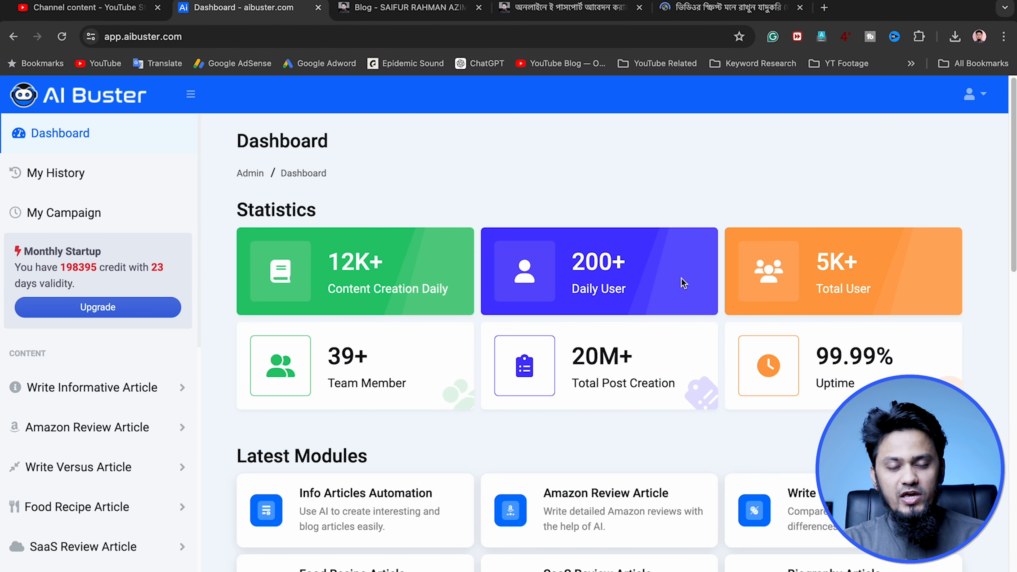
pyautogui.moveTo(249, 210); pyautogui.dragTo(317, 210)
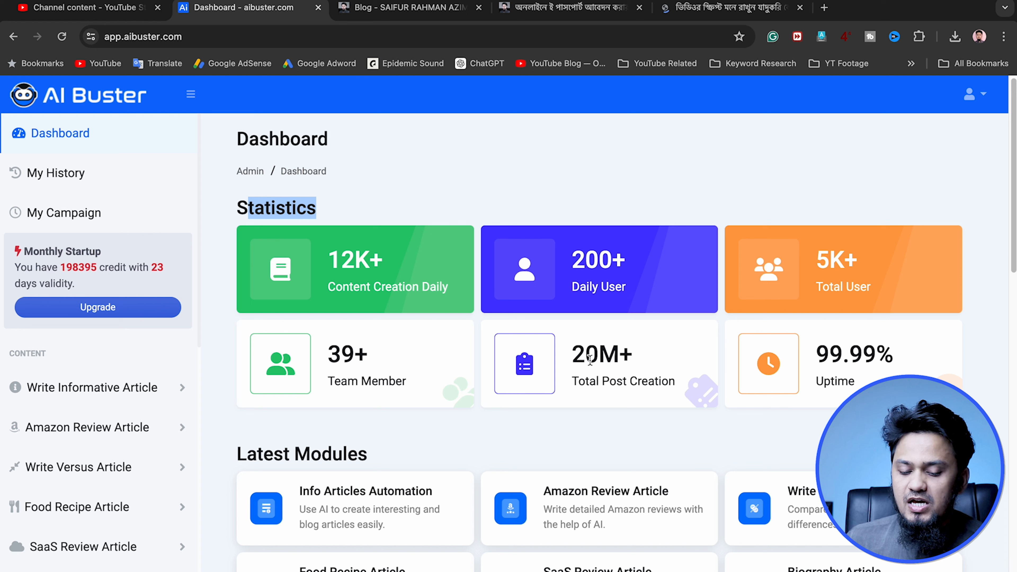
pyautogui.moveTo(572, 355); pyautogui.dragTo(619, 353)
pyautogui.click(628, 354)
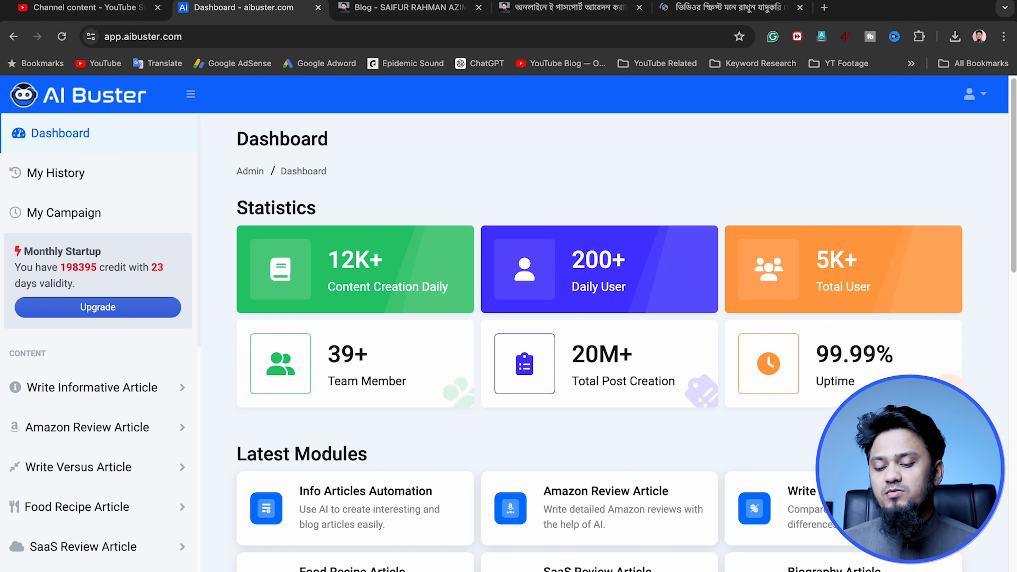
# Review the Latest Modules and the Essential Features lists further down the AI Buster dashboard
pyautogui.scroll(-5, 811, 405)
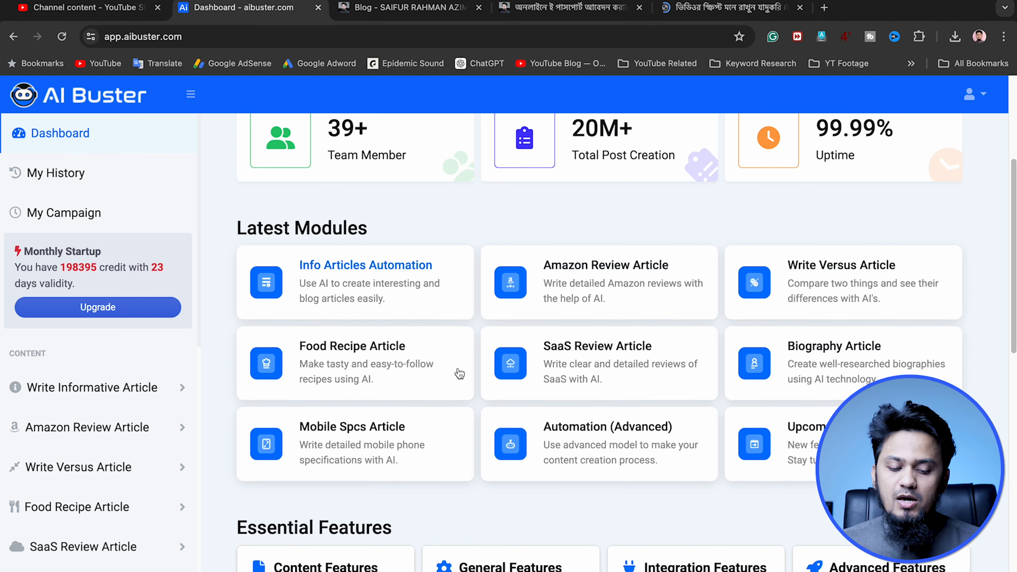
pyautogui.scroll(-8, 388, 344)
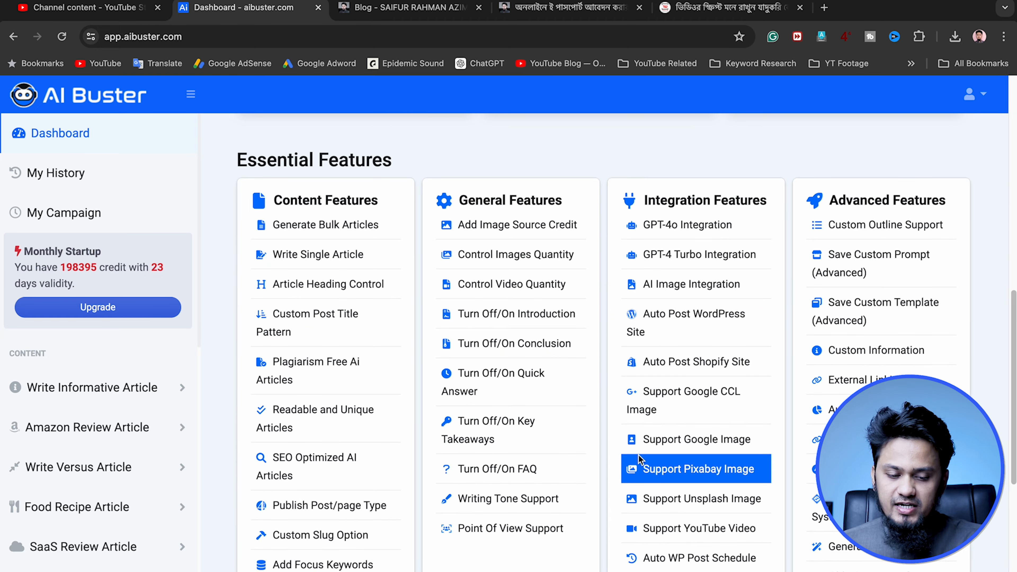
pyautogui.moveTo(250, 160); pyautogui.dragTo(347, 160)
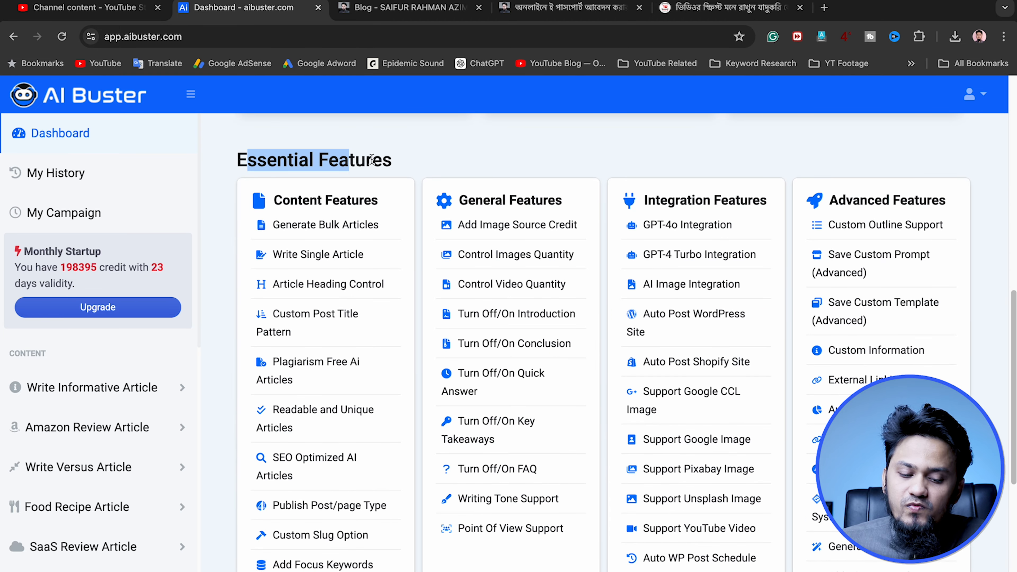
# Read through the Content Features list under Essential Features on the AI Buster dashboard, from bulk articles to negative keywords
pyautogui.click(402, 165)
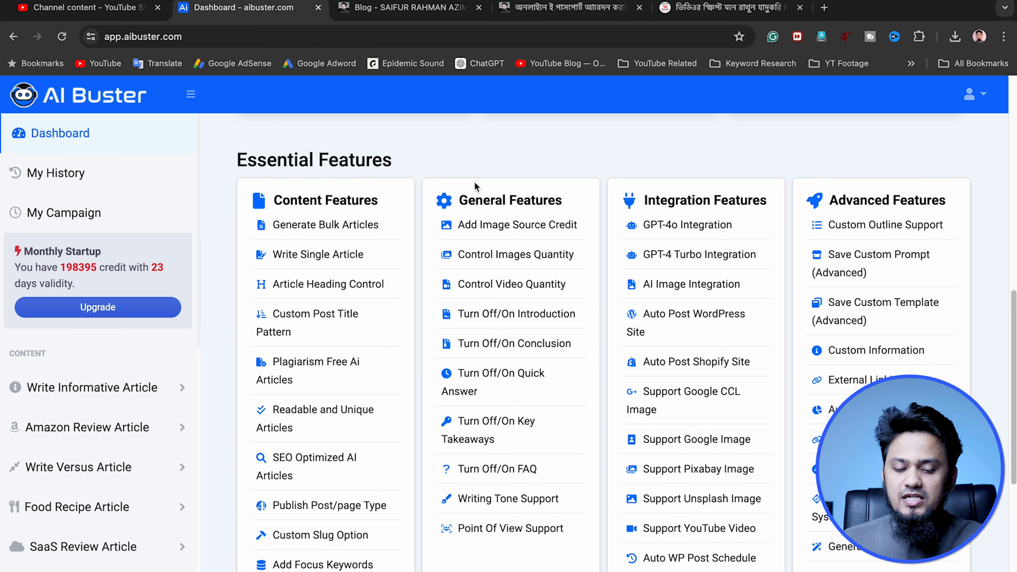
pyautogui.scroll(-1, 362, 400)
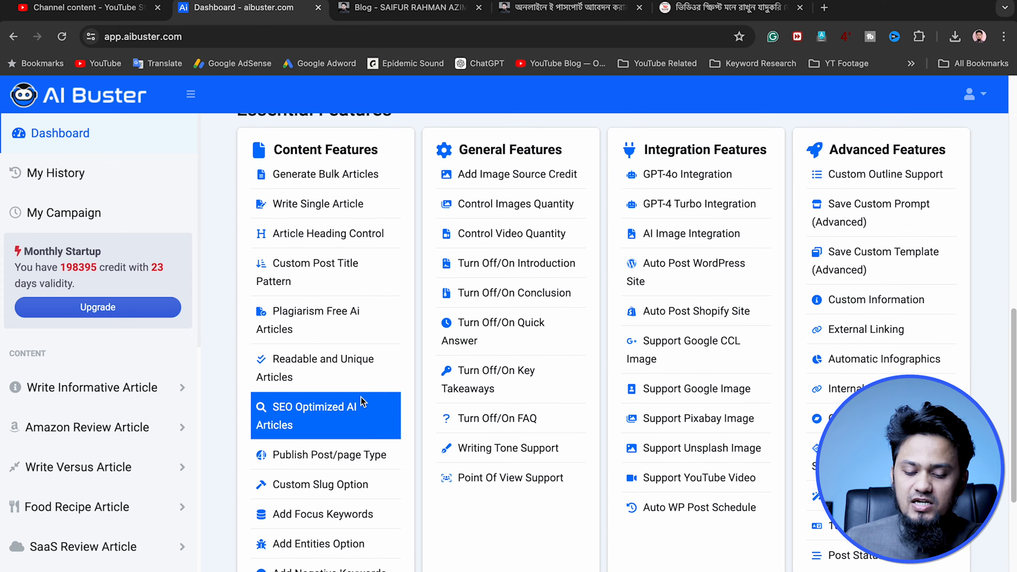
pyautogui.scroll(-7, 358, 398)
pyautogui.scroll(10, 400, 358)
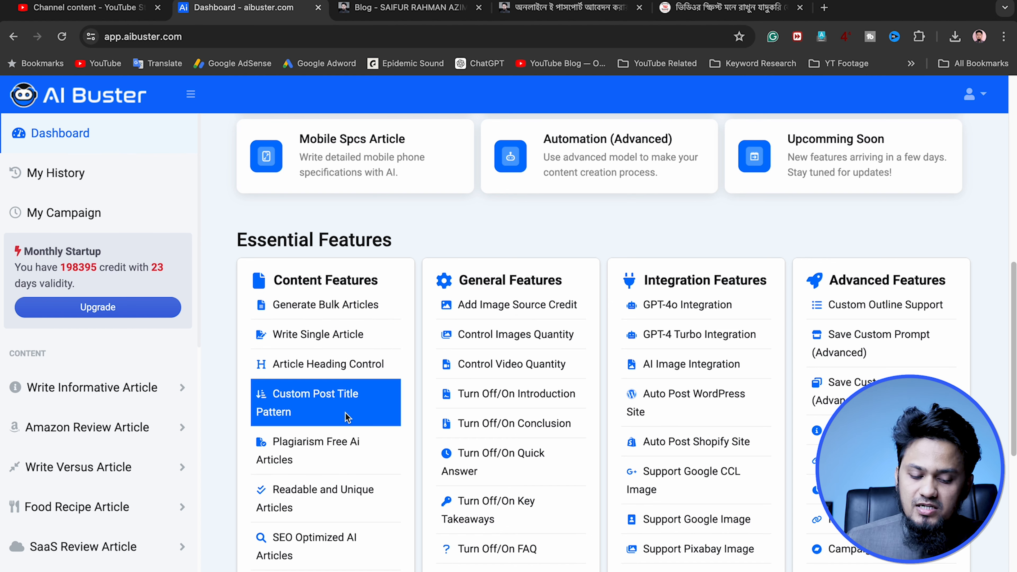
pyautogui.scroll(-2, 357, 443)
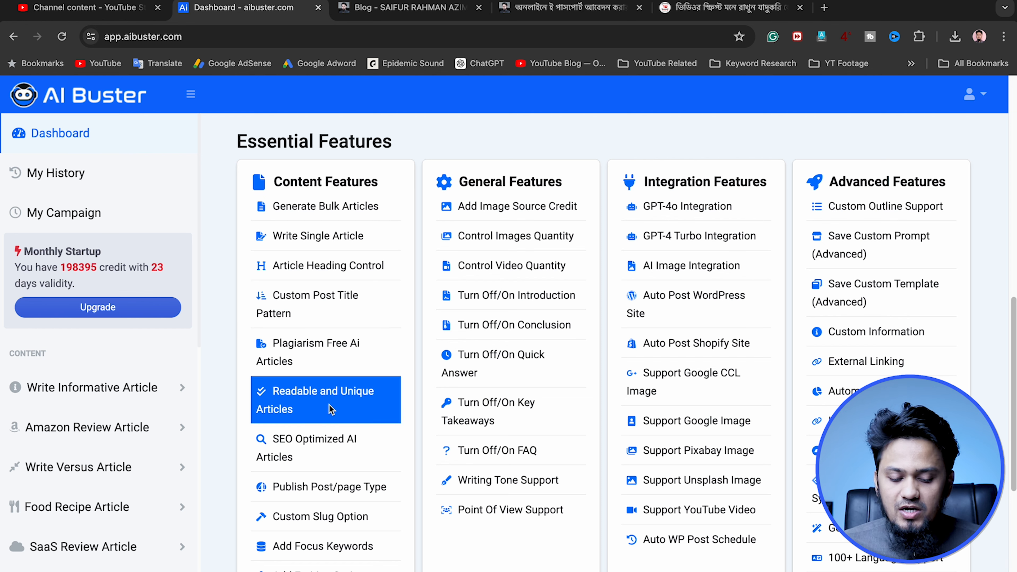
pyautogui.scroll(-2, 320, 390)
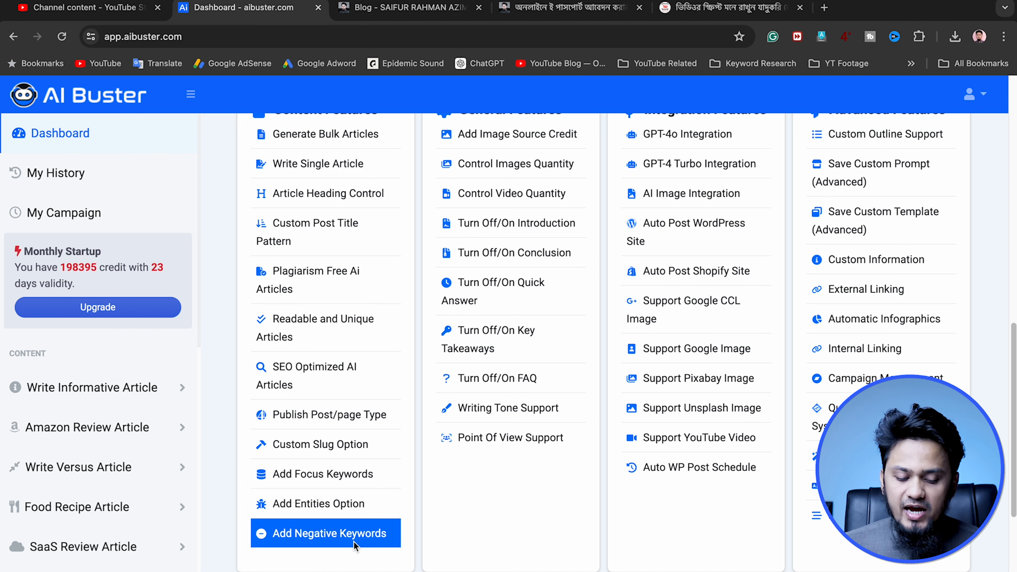
pyautogui.scroll(2, 468, 332)
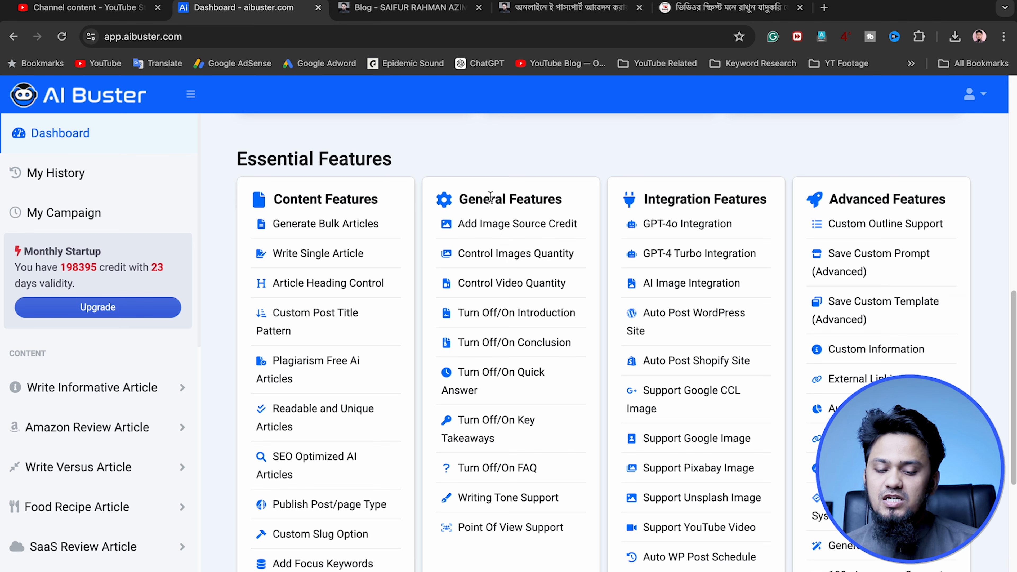
# Look over the General, Integration and Advanced Features groups, highlighting their headings in turn
pyautogui.moveTo(470, 198); pyautogui.dragTo(556, 198)
pyautogui.moveTo(702, 198); pyautogui.dragTo(730, 197)
pyautogui.click(882, 199)
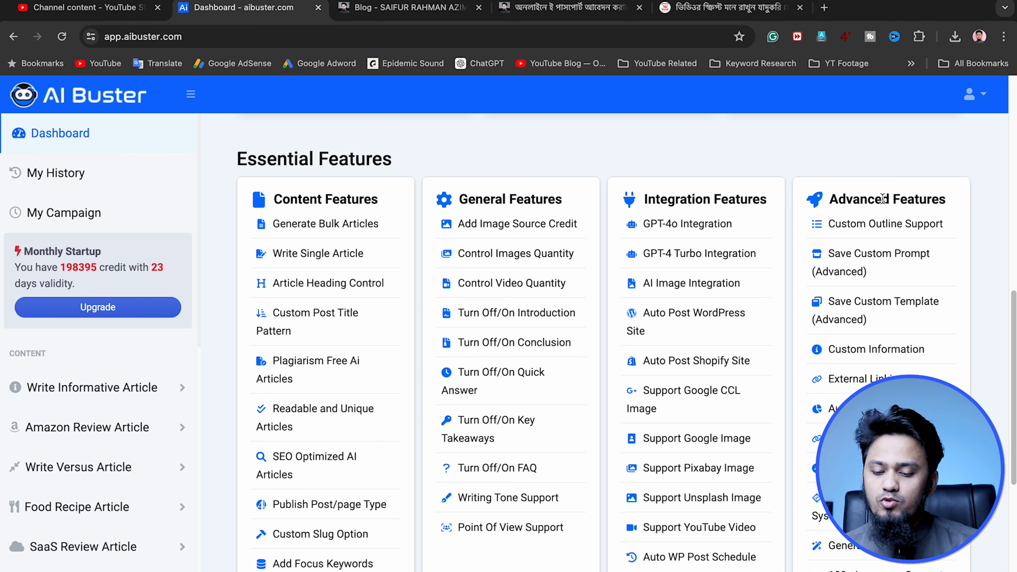
pyautogui.moveTo(882, 199); pyautogui.dragTo(947, 200)
pyautogui.scroll(-1, 944, 291)
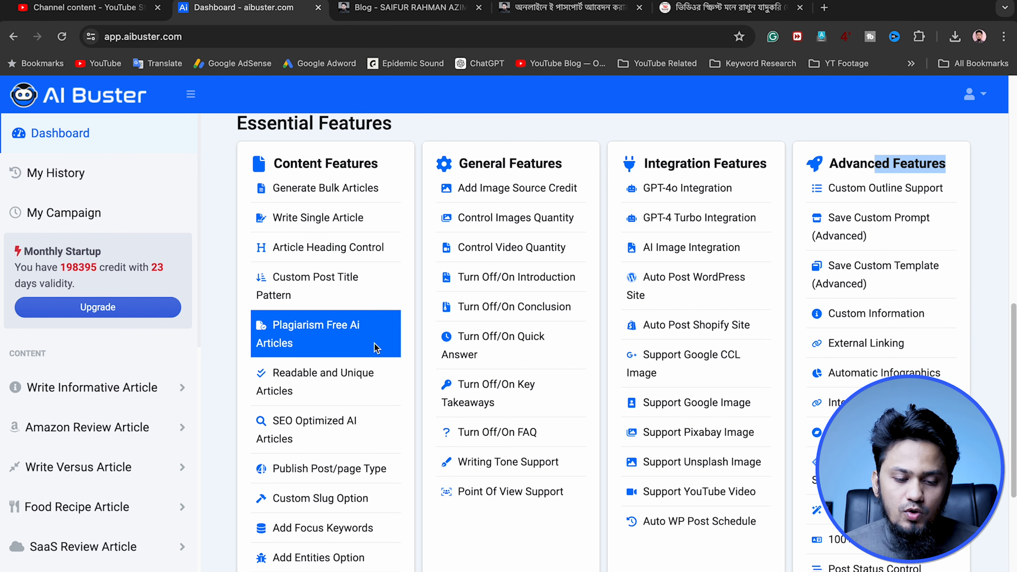
# Check the account menu options at the top of the dashboard and open My History, dismissing the support chat pop-up
pyautogui.scroll(15, 381, 331)
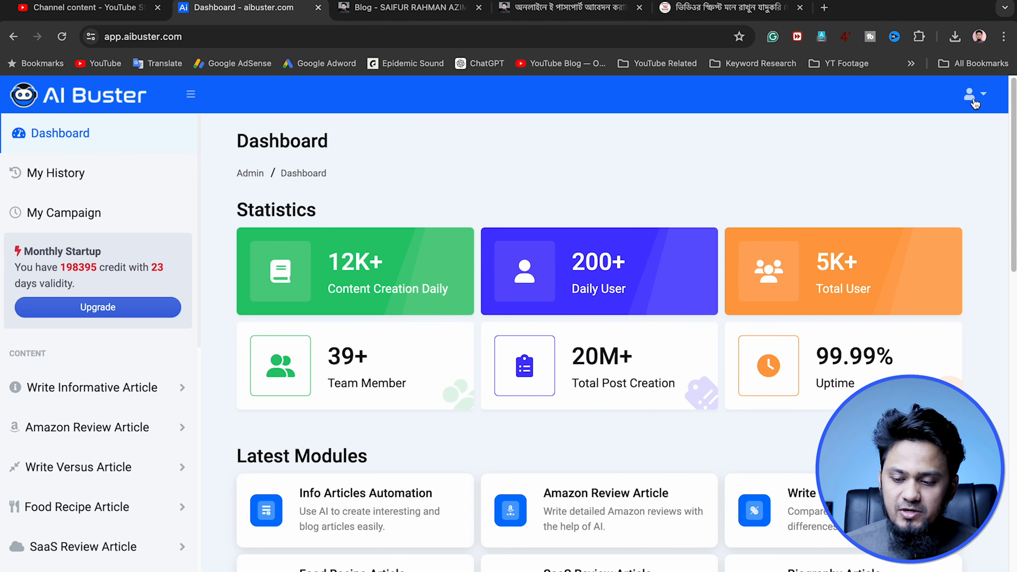
pyautogui.click(975, 103)
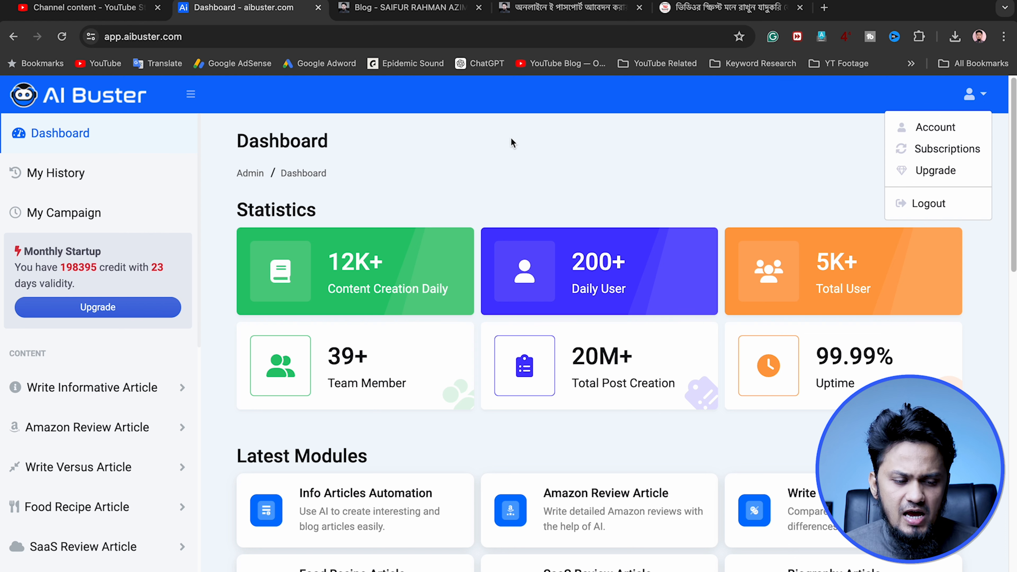
pyautogui.click(27, 176)
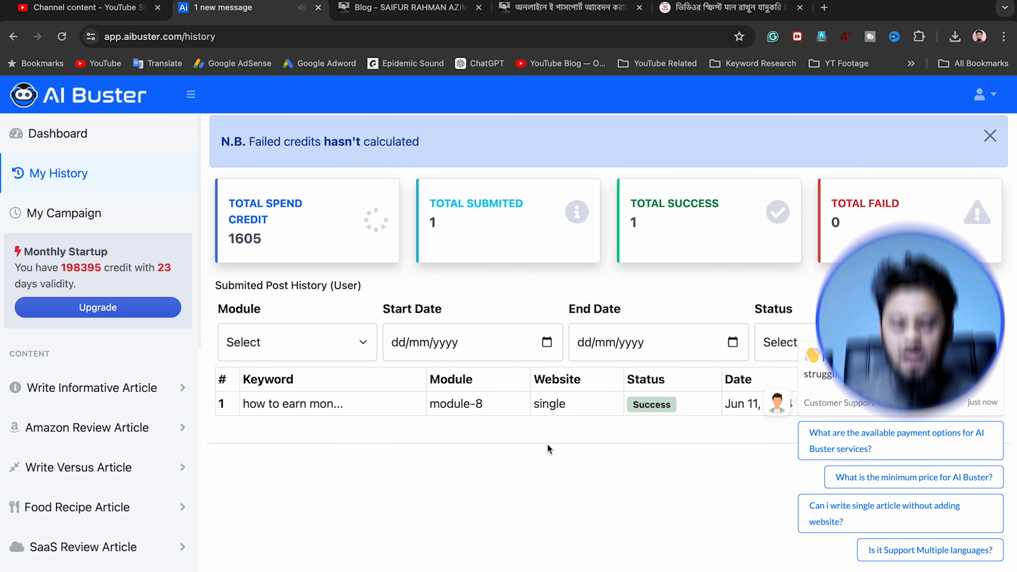
pyautogui.click(997, 329)
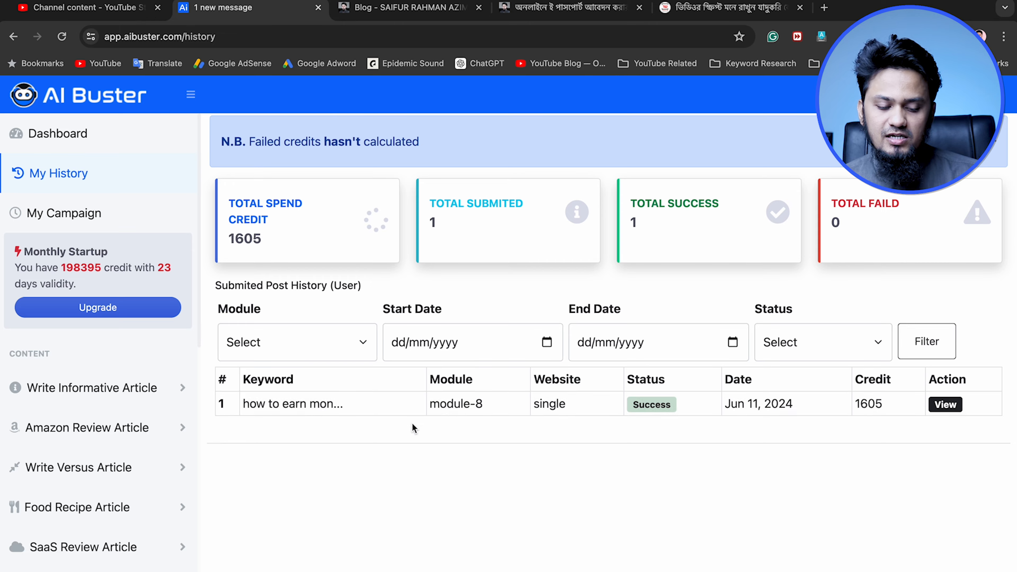
# View the submitted post "how to earn money from shopify in bangladesh", look through its generated article and return to the dashboard
pyautogui.click(945, 405)
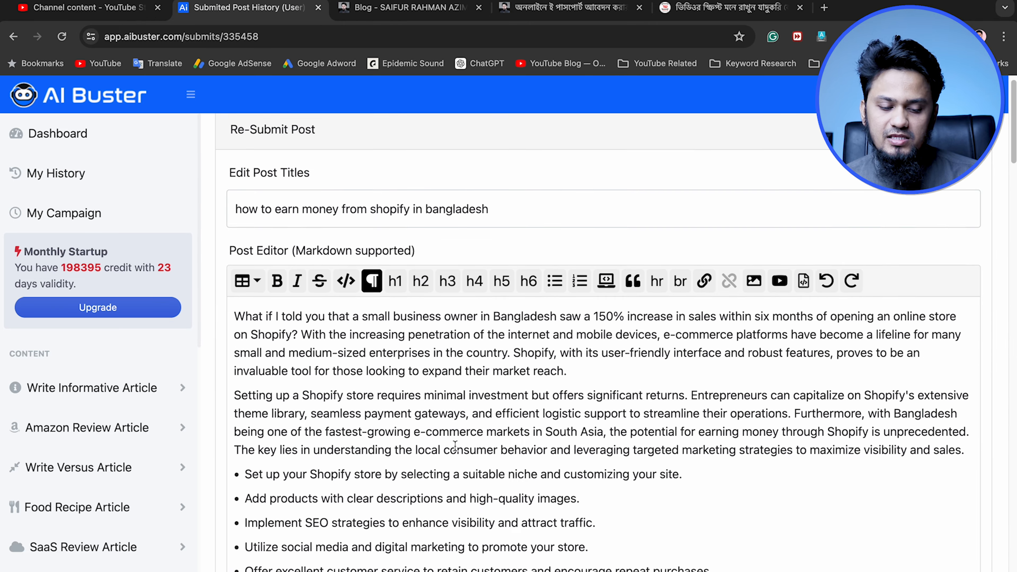
pyautogui.scroll(-10, 457, 450)
pyautogui.scroll(-20, 457, 451)
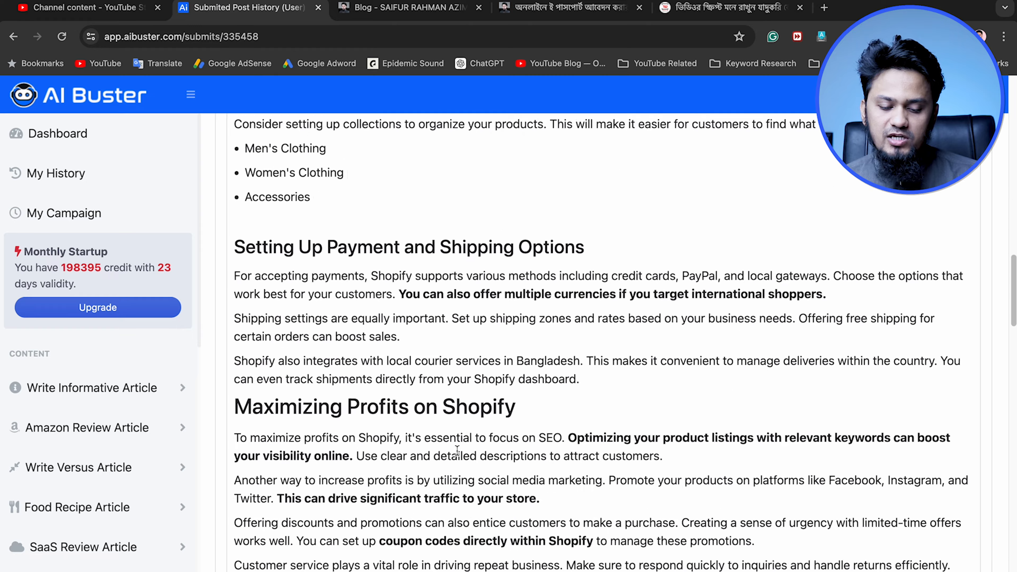
pyautogui.scroll(10, 456, 451)
pyautogui.scroll(20, 457, 451)
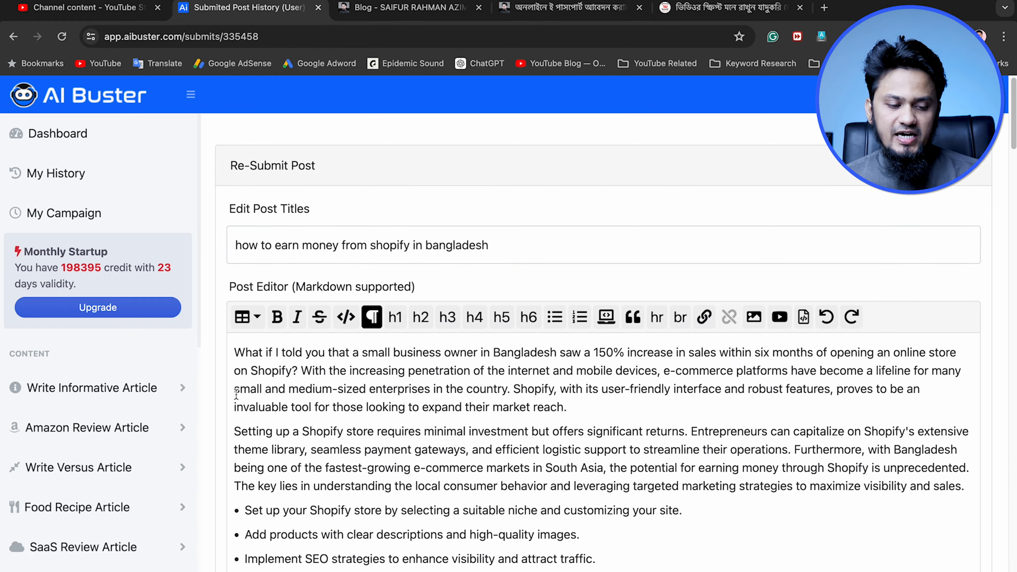
pyautogui.click(68, 138)
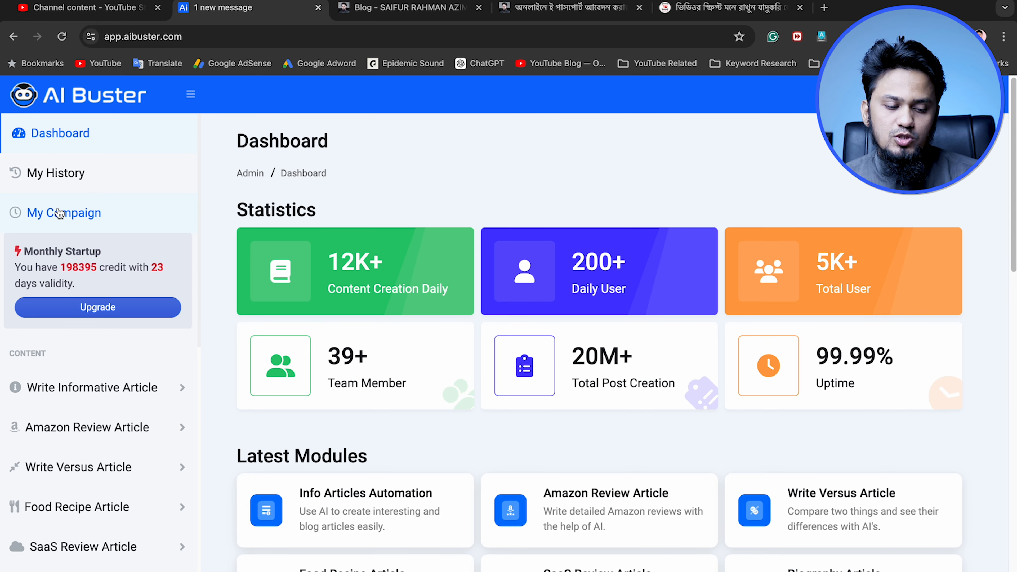
# Open My Campaign and look through the content modules and settings entries with the Write Informative Article options expanded
pyautogui.click(88, 213)
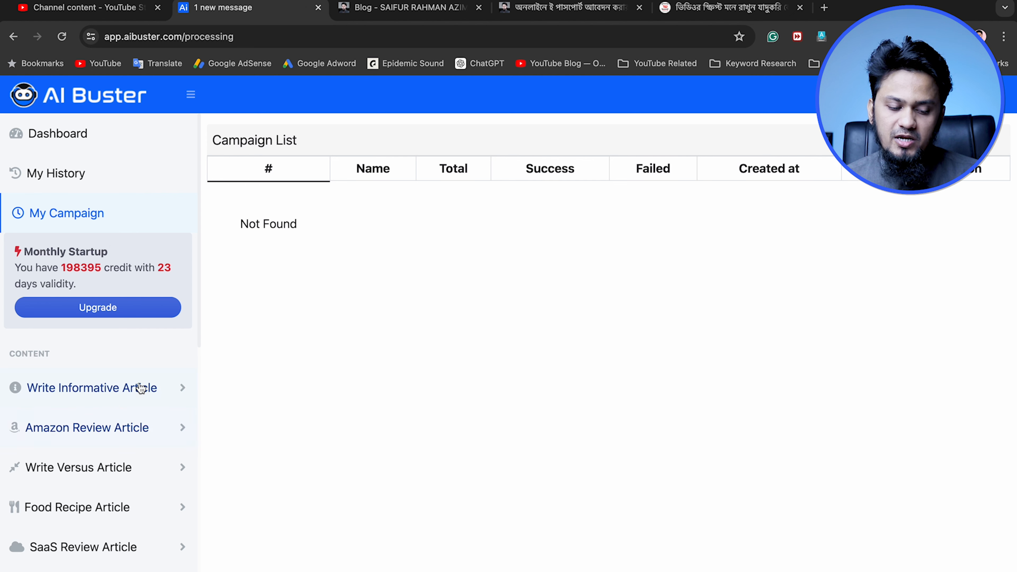
pyautogui.click(159, 395)
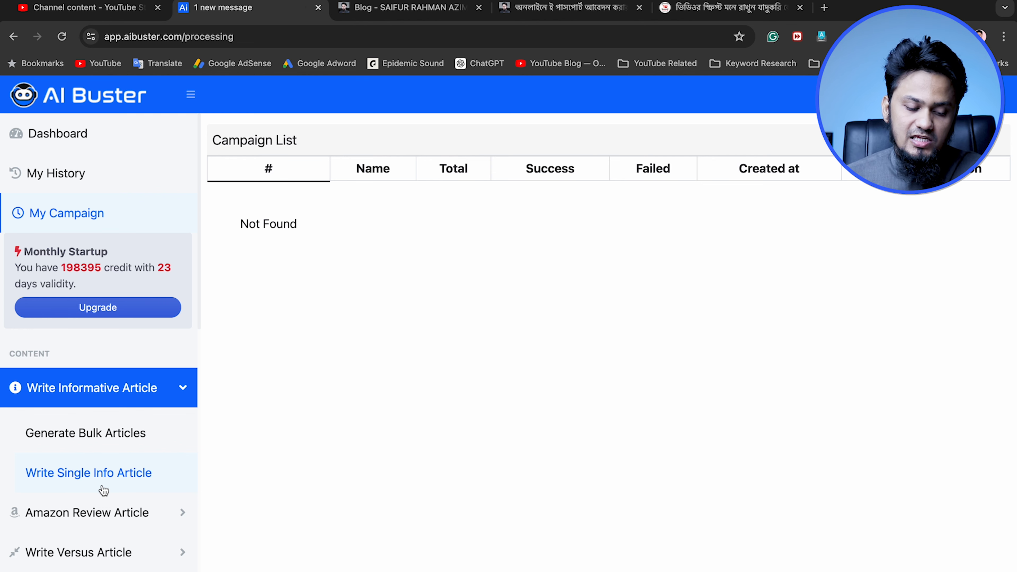
pyautogui.scroll(-2, 83, 533)
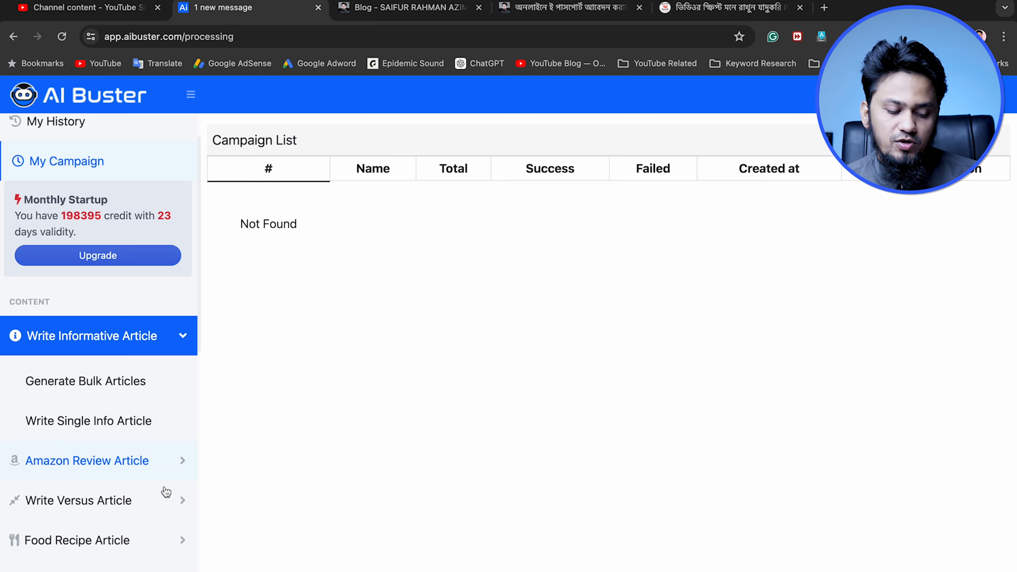
pyautogui.scroll(-5, 162, 489)
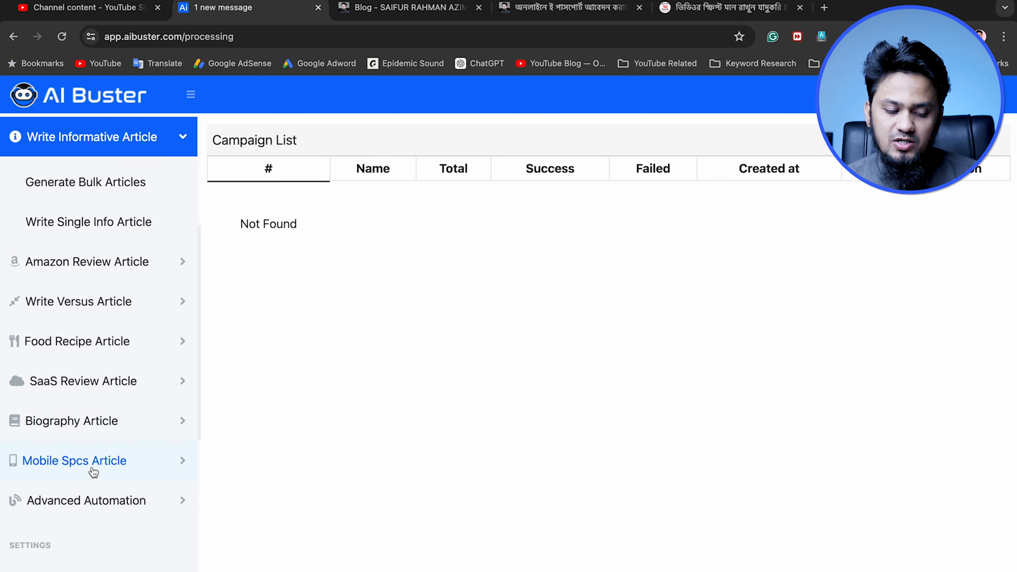
pyautogui.scroll(-9, 98, 499)
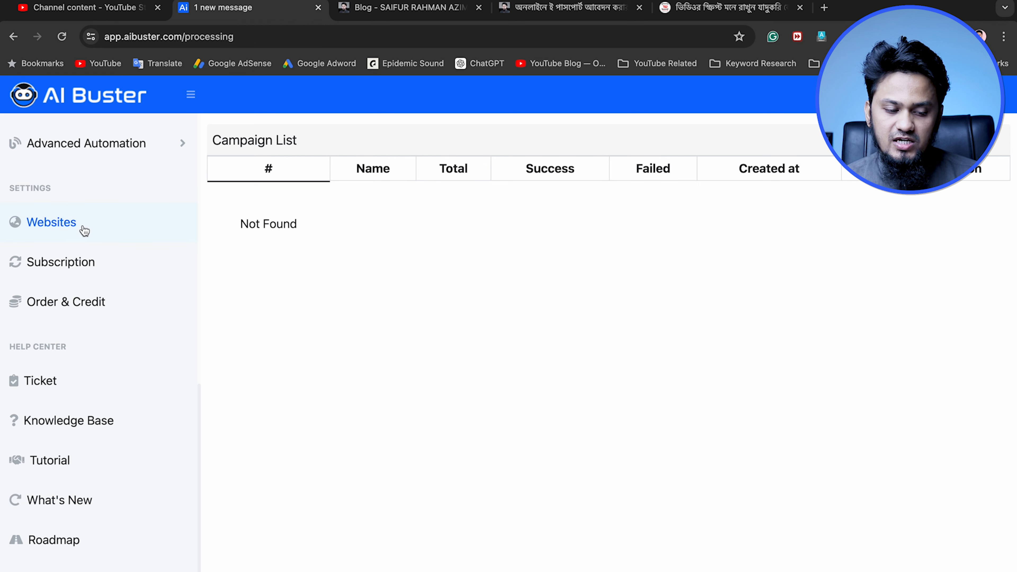
# Open the Websites settings and examine the Add Website form's fields for WordPress and Shopify connections
pyautogui.click(81, 228)
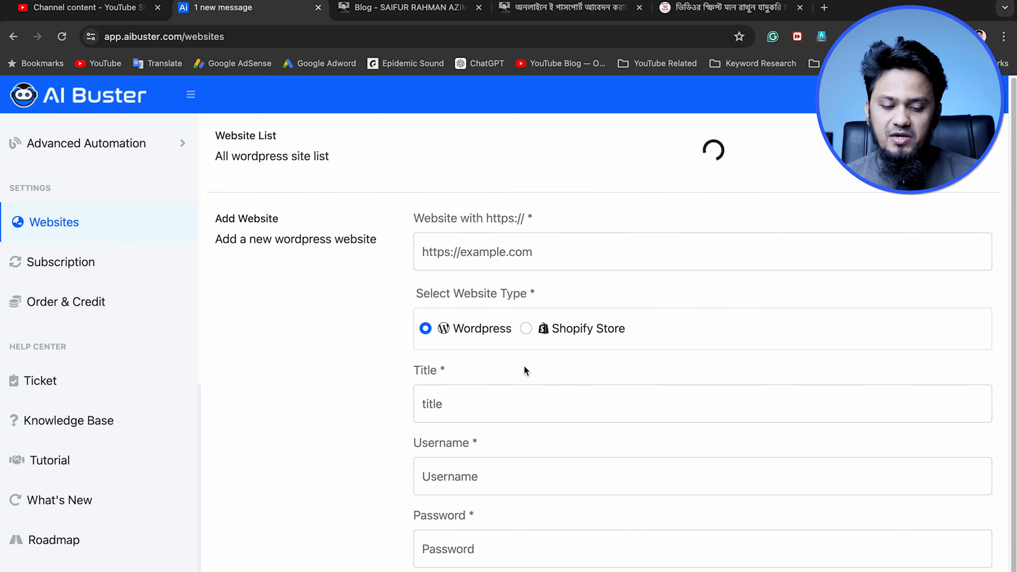
pyautogui.click(493, 246)
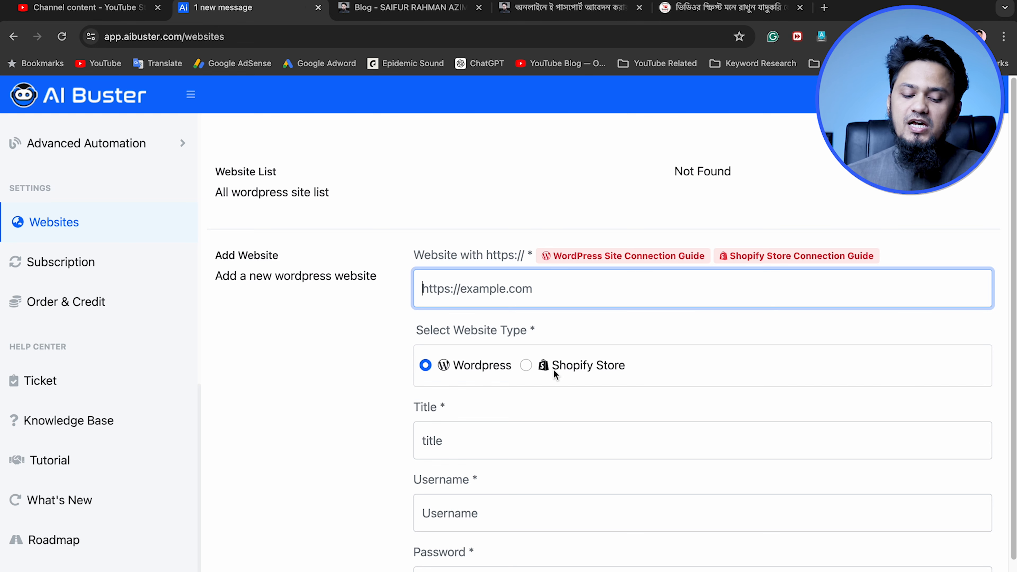
pyautogui.scroll(-2, 554, 370)
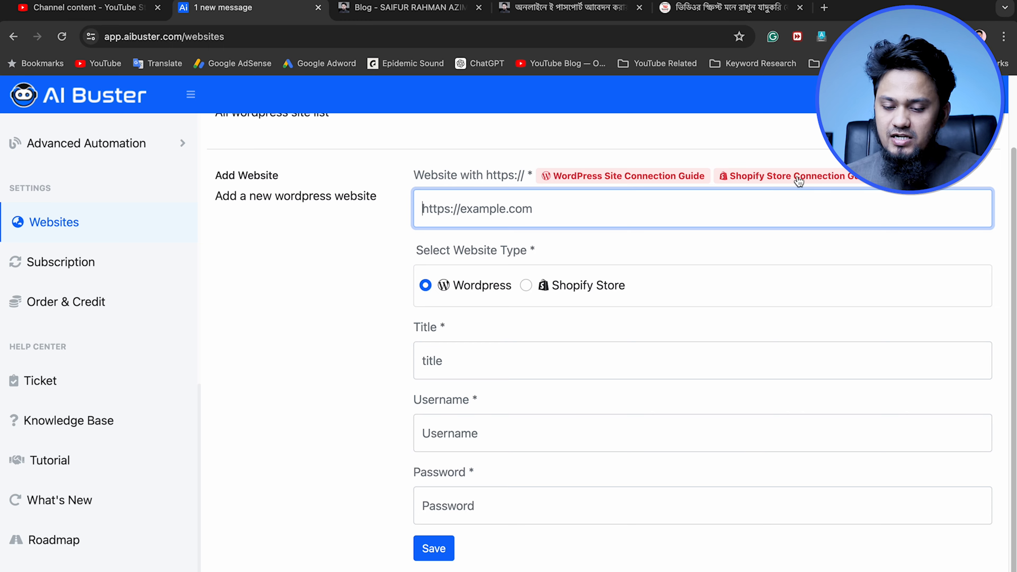
# Open the WordPress Site Connection Guide, skim its connection steps and close it to return to the Websites settings
pyautogui.click(624, 177)
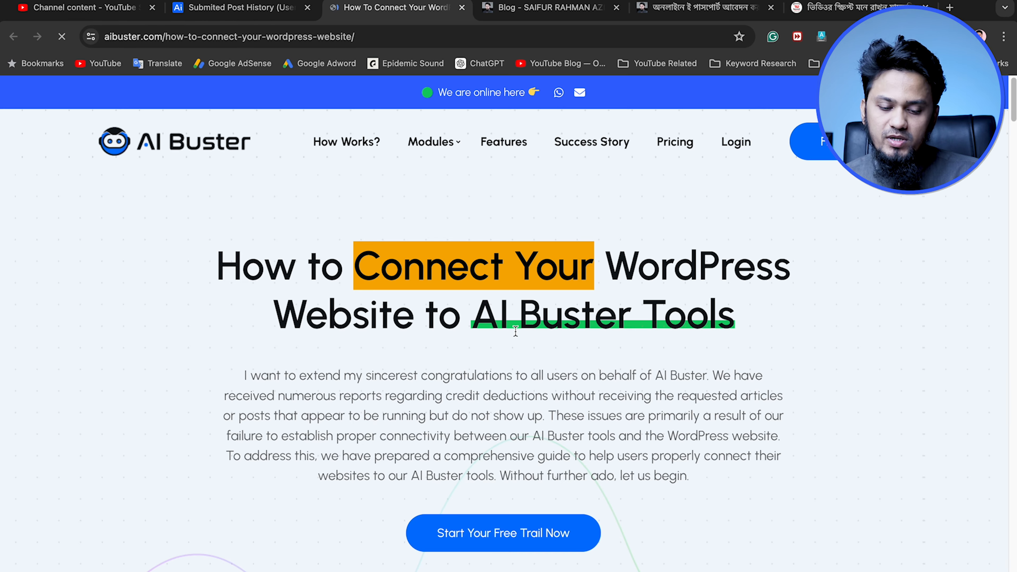
pyautogui.scroll(-15, 554, 360)
pyautogui.scroll(12, 555, 361)
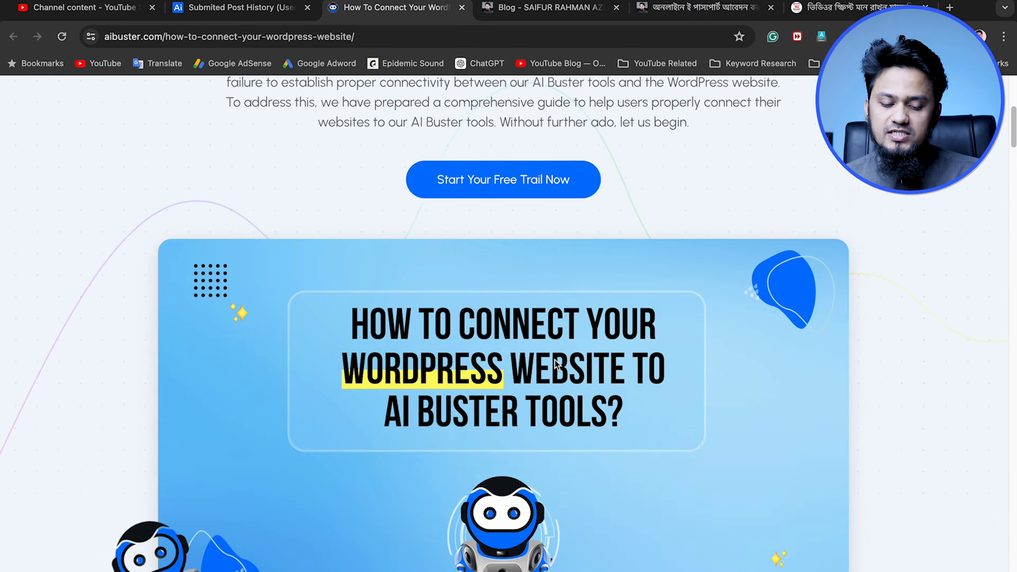
pyautogui.scroll(-20, 555, 360)
pyautogui.scroll(-8, 555, 363)
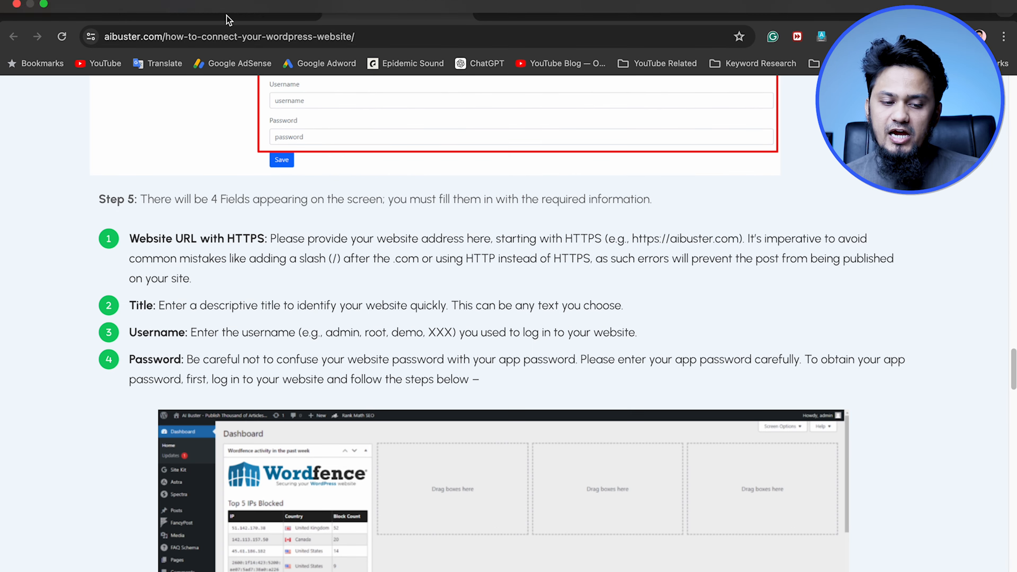
pyautogui.click(240, 8)
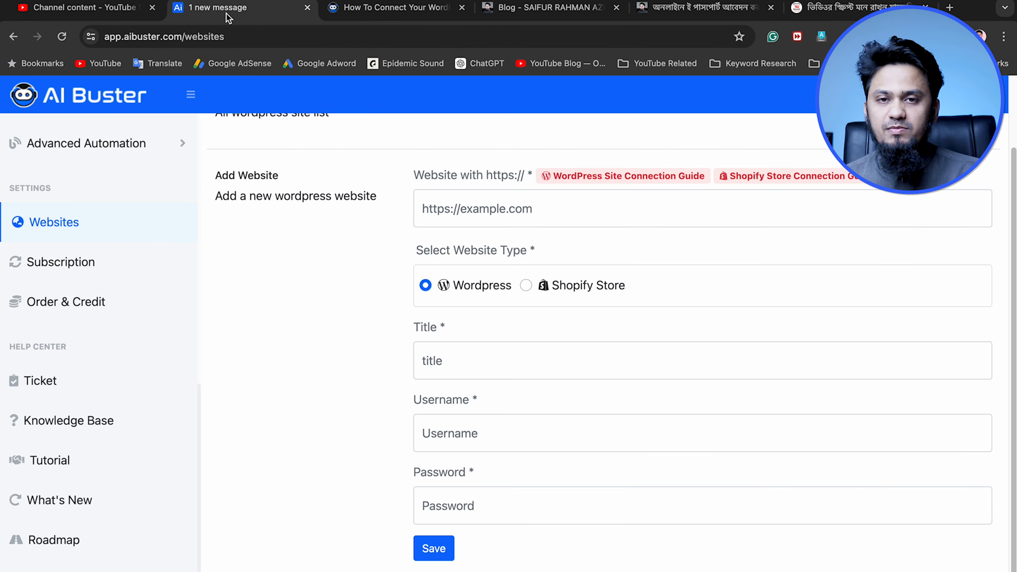
pyautogui.click(462, 7)
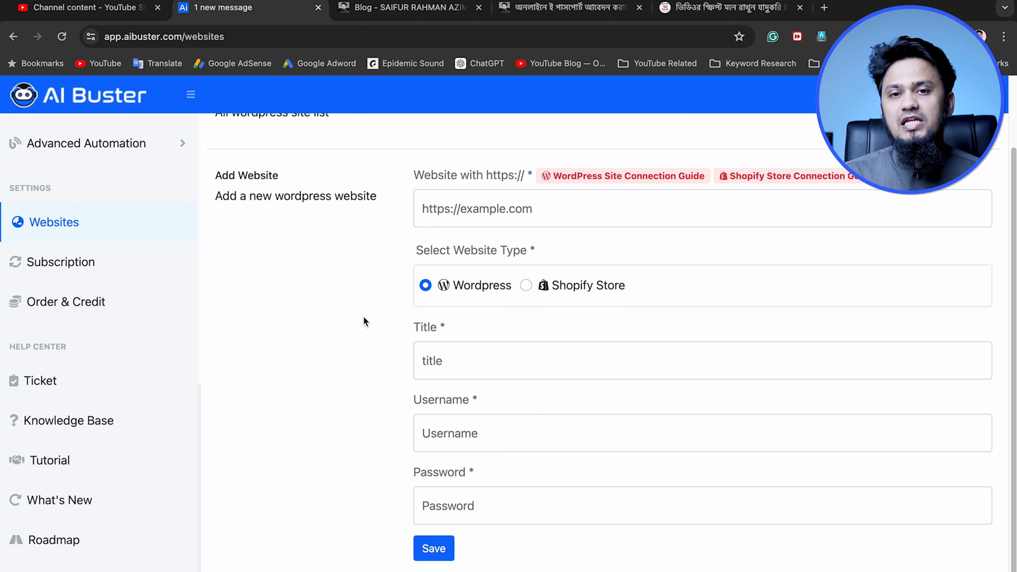
# Open the Write Single Info Article form and look over its GPT version and content options
pyautogui.scroll(10, 170, 321)
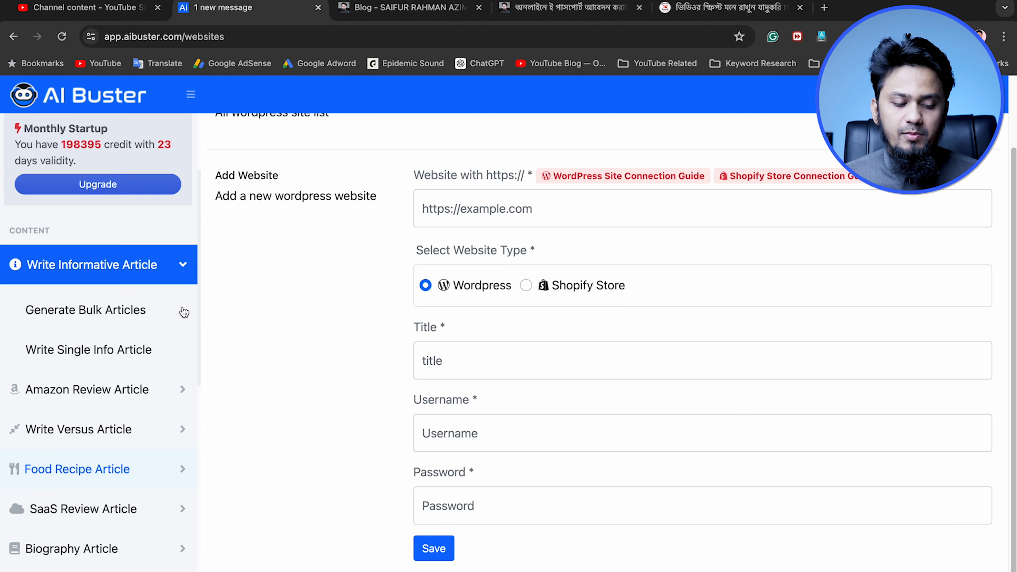
pyautogui.scroll(1, 168, 319)
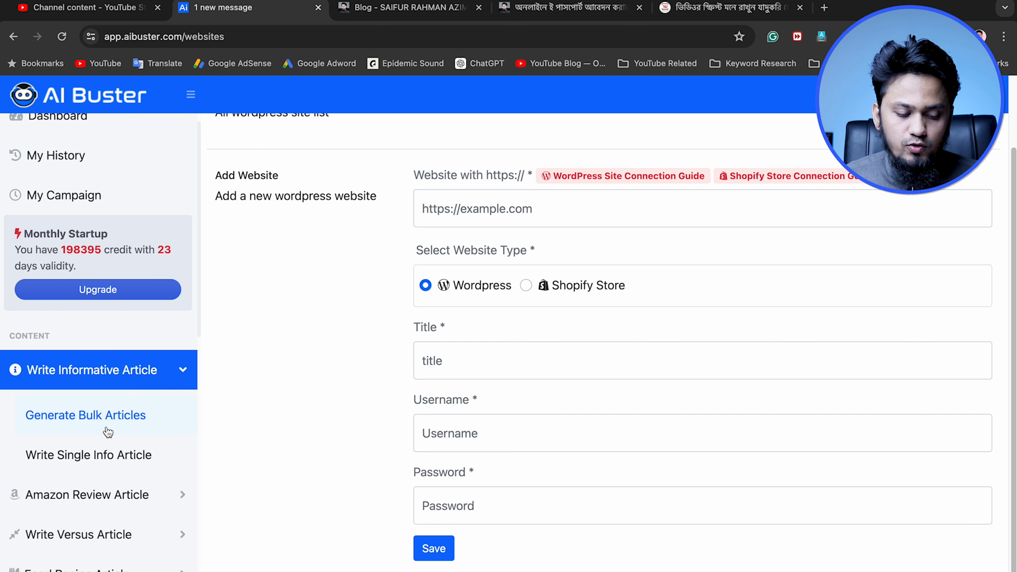
pyautogui.click(95, 462)
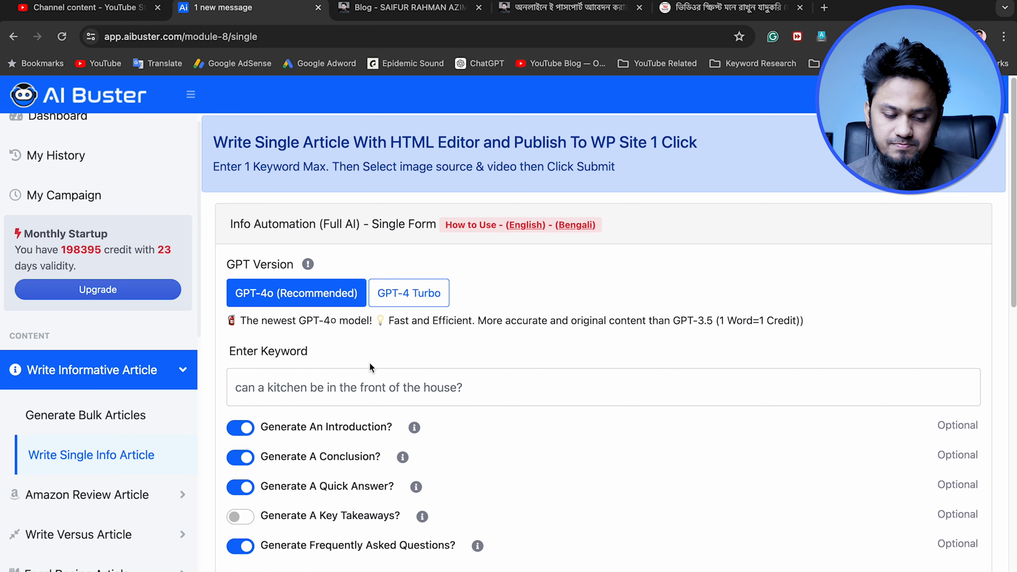
pyautogui.scroll(-1, 363, 363)
pyautogui.scroll(-2, 361, 362)
# Enter "How to earn money from youtube in 2024" as the article keyword
pyautogui.click(310, 326)
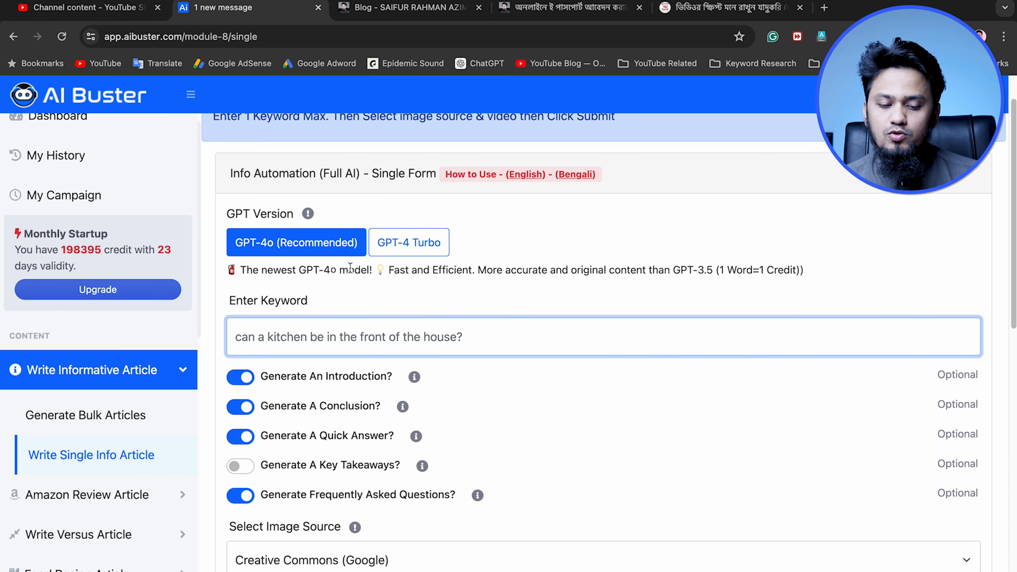
pyautogui.scroll(1, 472, 340)
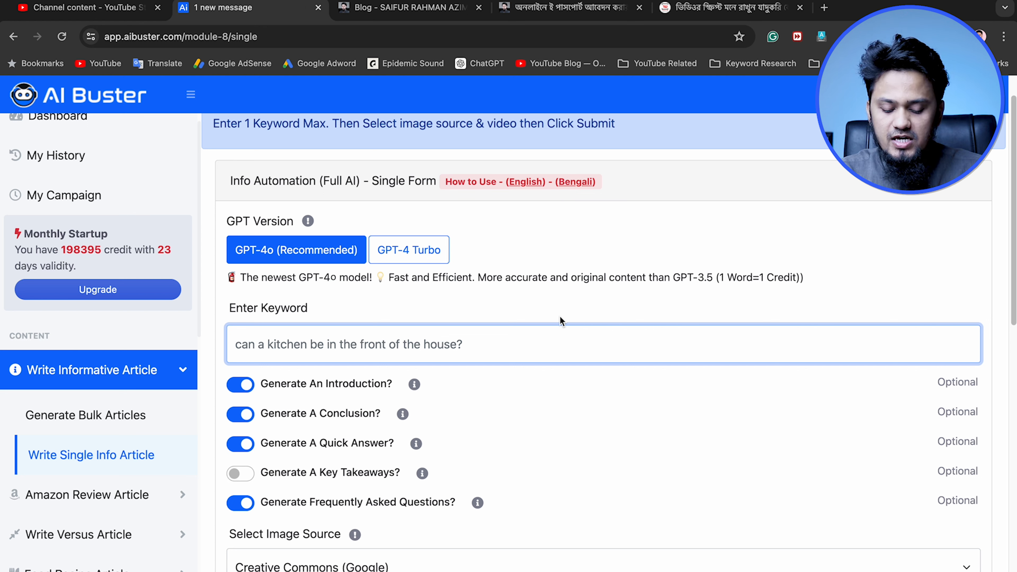
pyautogui.write('How to e')
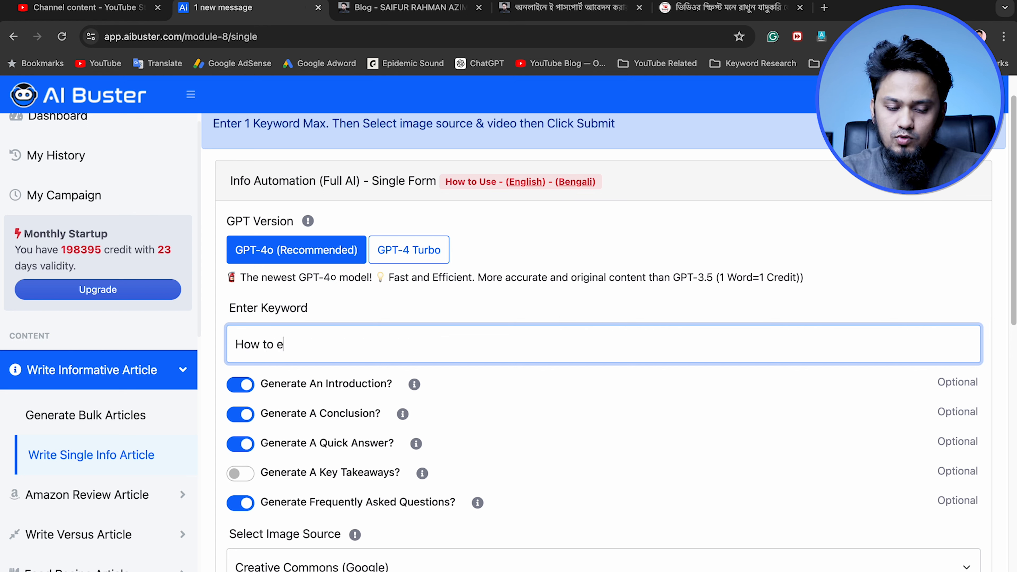
pyautogui.write('arn money from y')
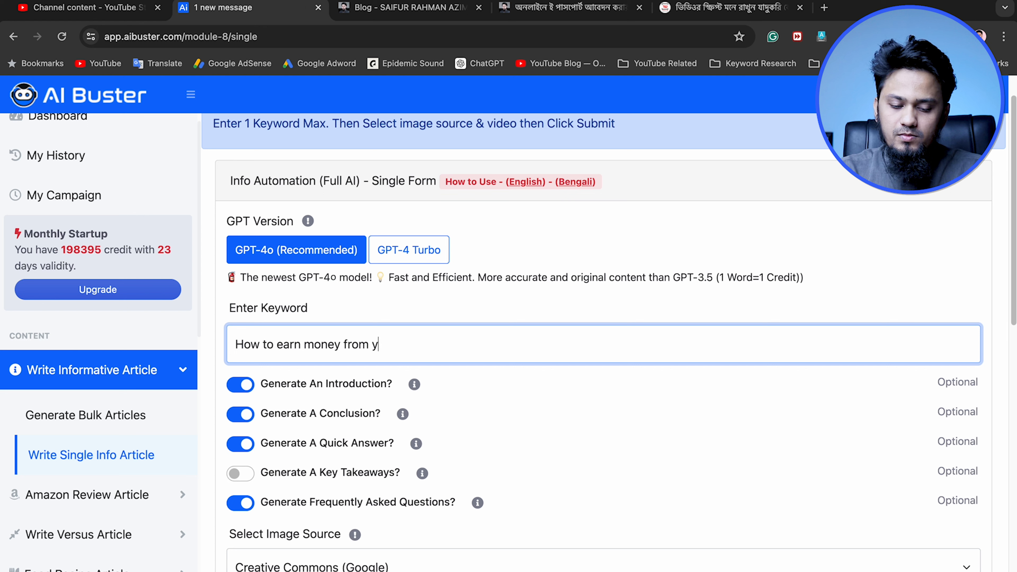
pyautogui.write('outube in 2024')
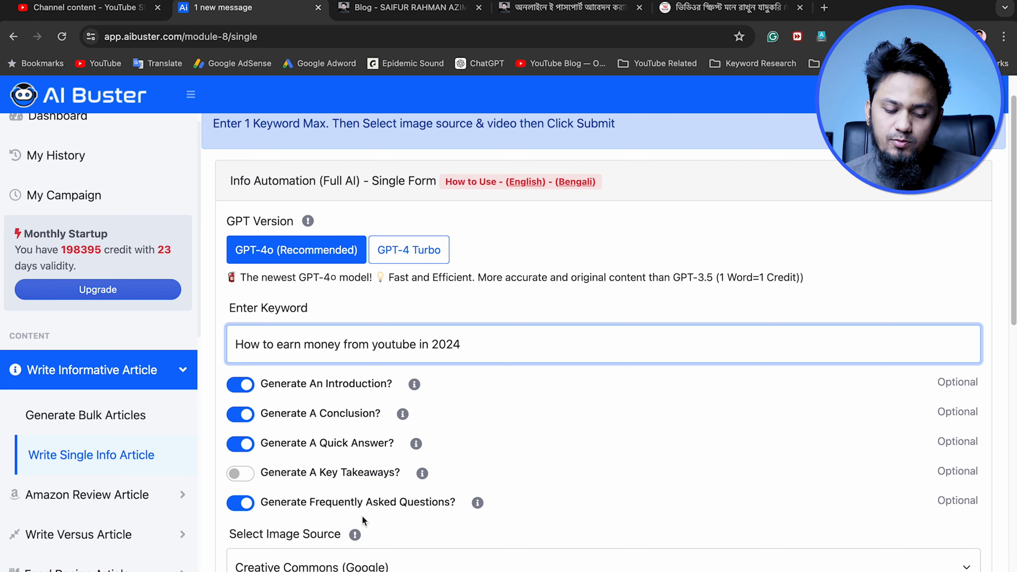
# Keep Creative Commons (Google) as the image source and set the number of images to 2
pyautogui.scroll(-3, 478, 514)
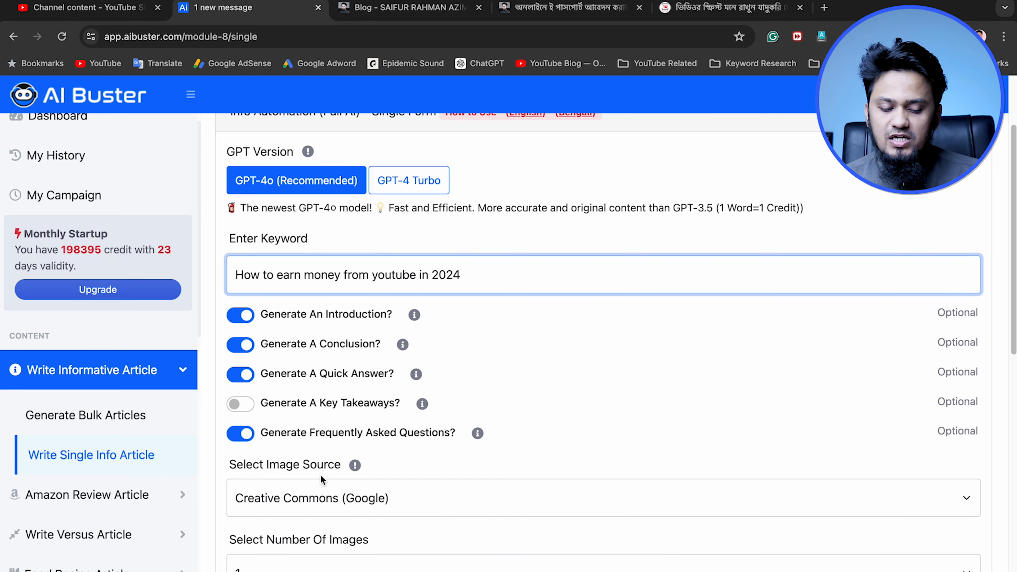
pyautogui.scroll(-3, 403, 472)
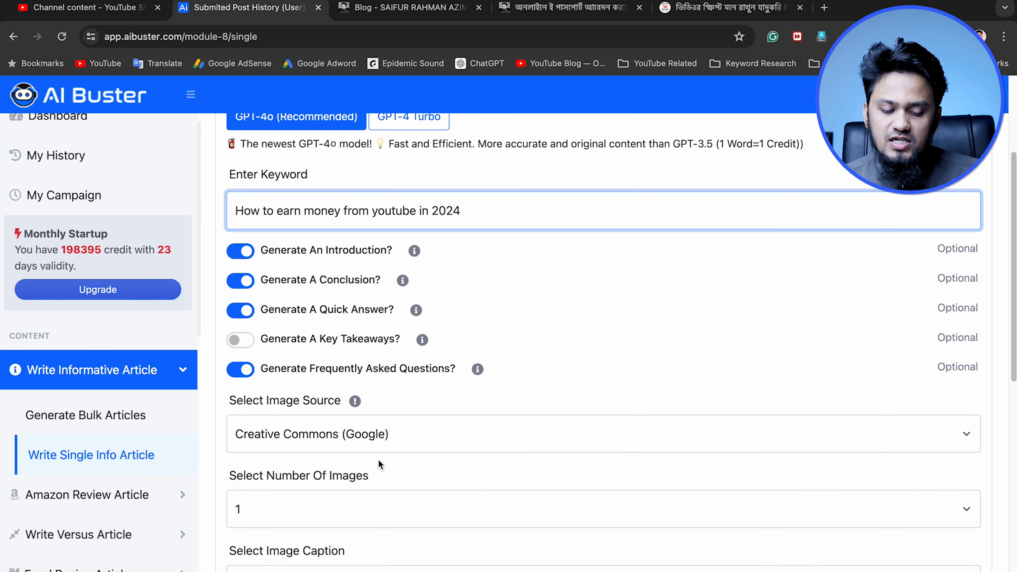
pyautogui.click(353, 441)
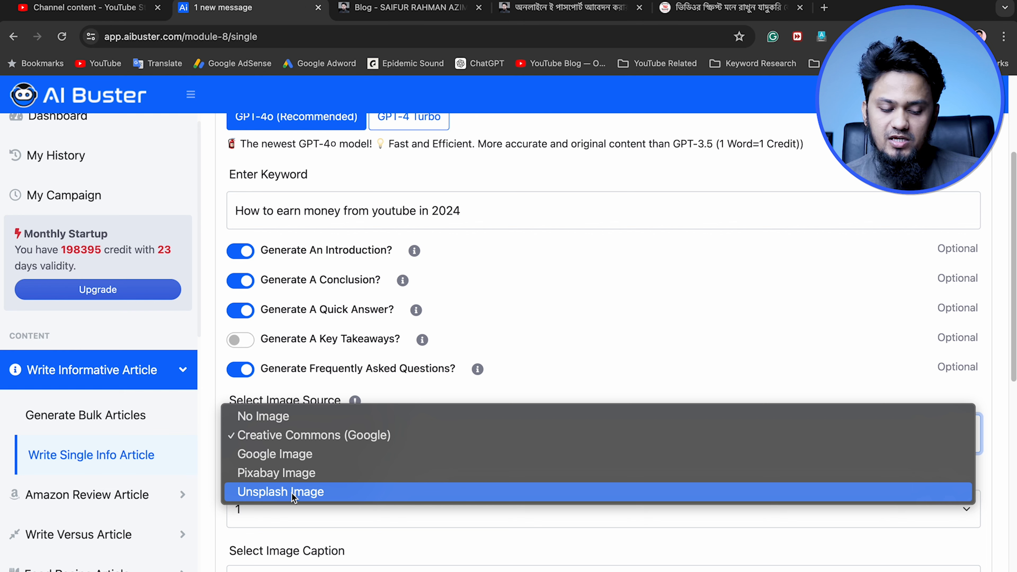
pyautogui.click(322, 436)
pyautogui.scroll(-3, 348, 495)
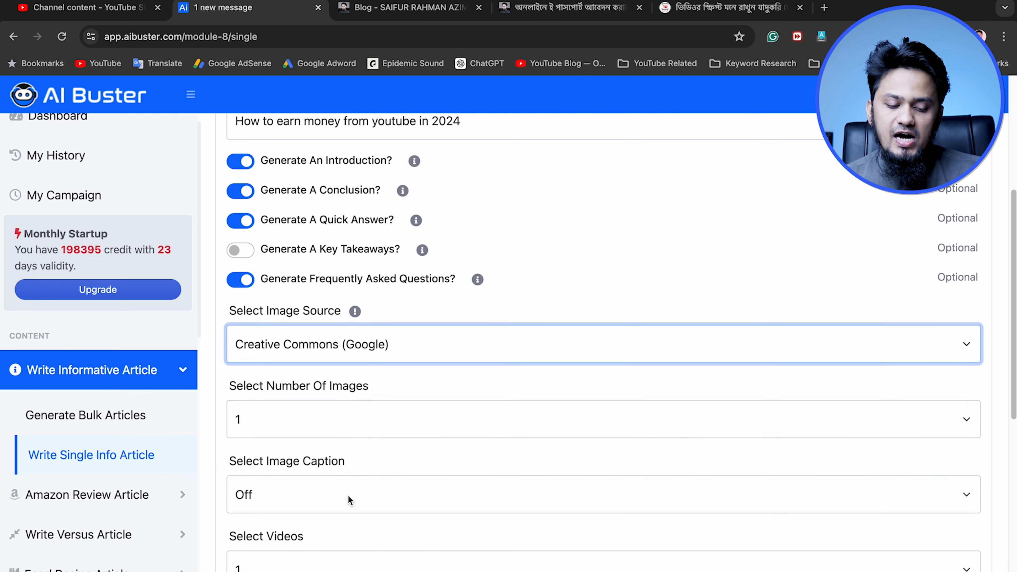
pyautogui.click(300, 420)
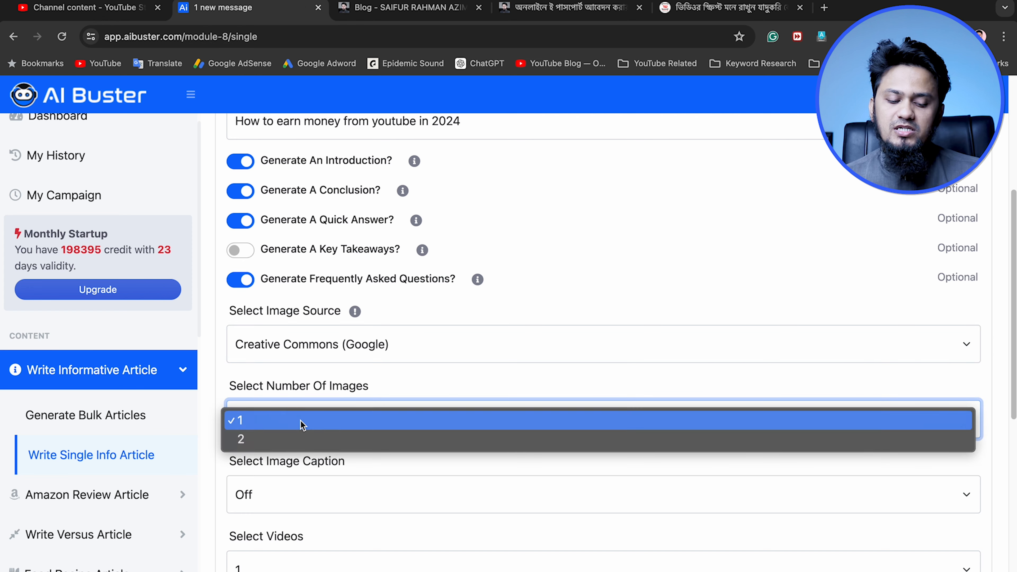
pyautogui.click(284, 434)
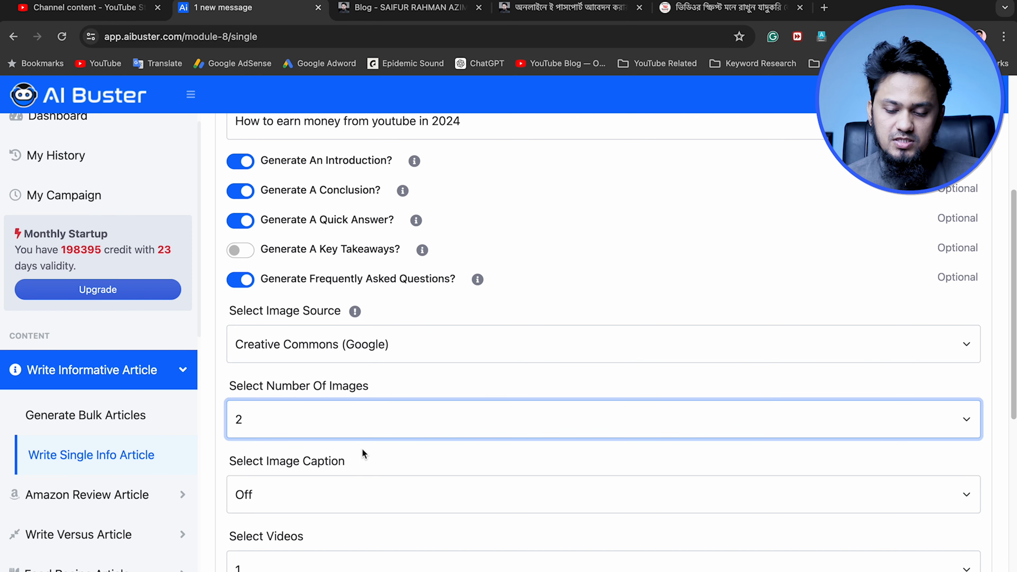
# Leave the image caption Off and set the number of videos to 2
pyautogui.scroll(-2, 356, 461)
pyautogui.click(314, 423)
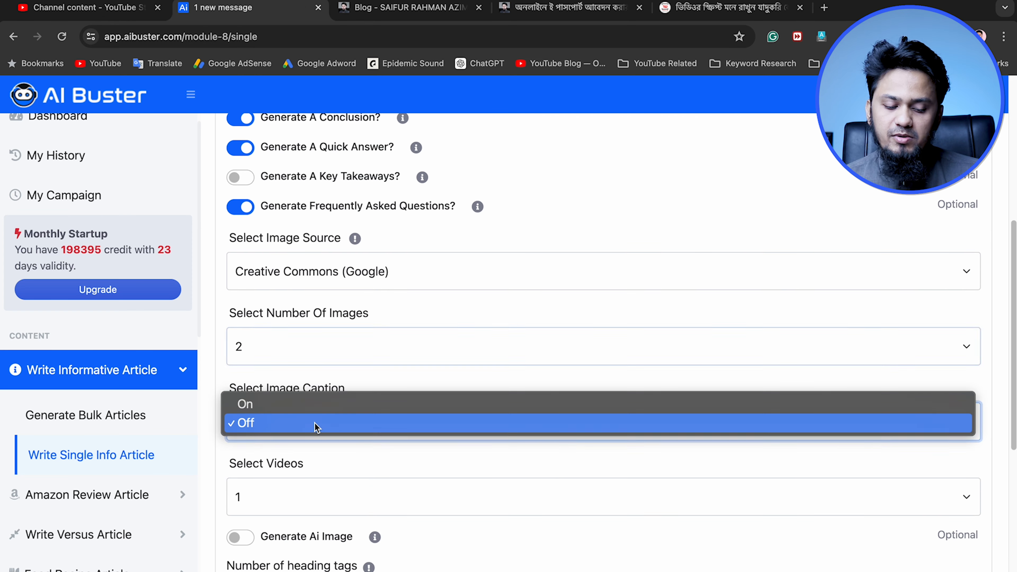
pyautogui.click(304, 379)
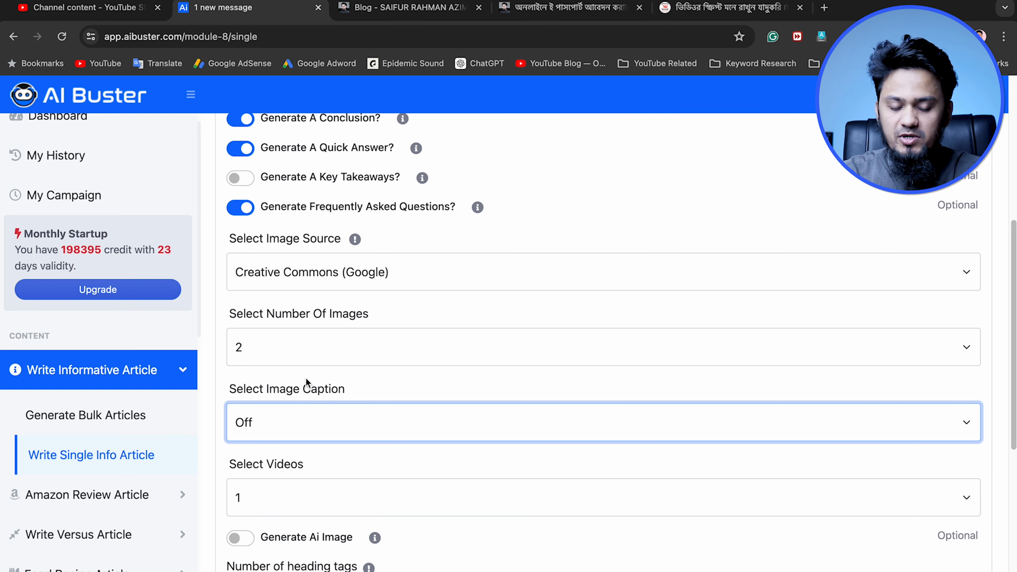
pyautogui.scroll(-3, 300, 388)
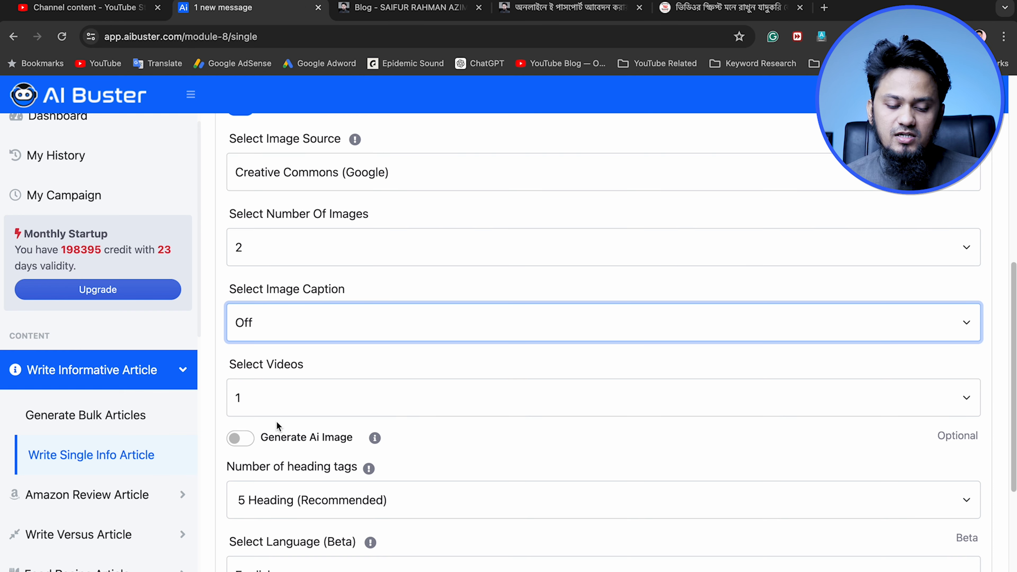
pyautogui.click(282, 400)
pyautogui.click(282, 416)
pyautogui.scroll(-3, 404, 493)
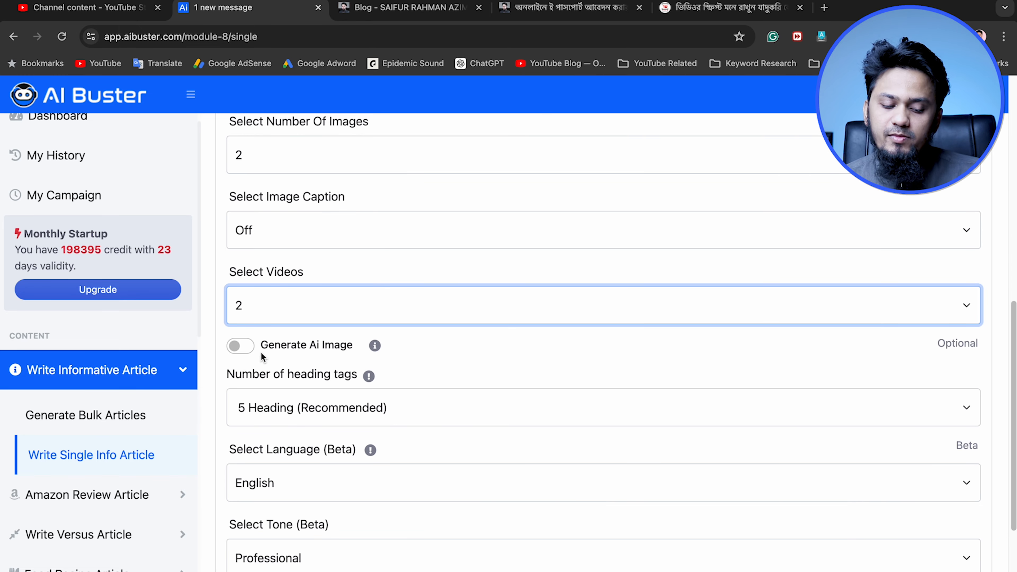
# Enable AI image generation with Standard image quality
pyautogui.click(245, 348)
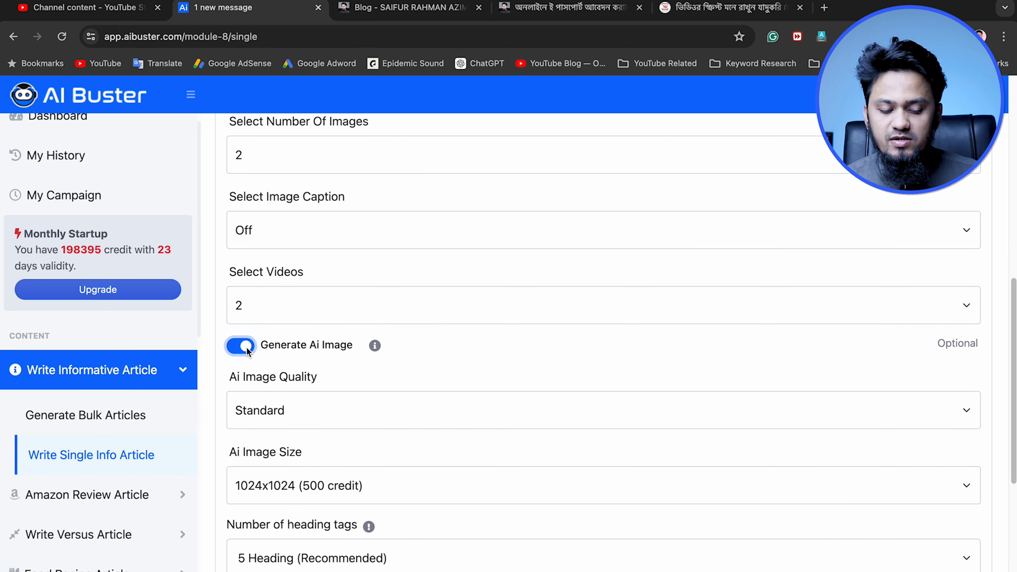
pyautogui.scroll(-2, 294, 438)
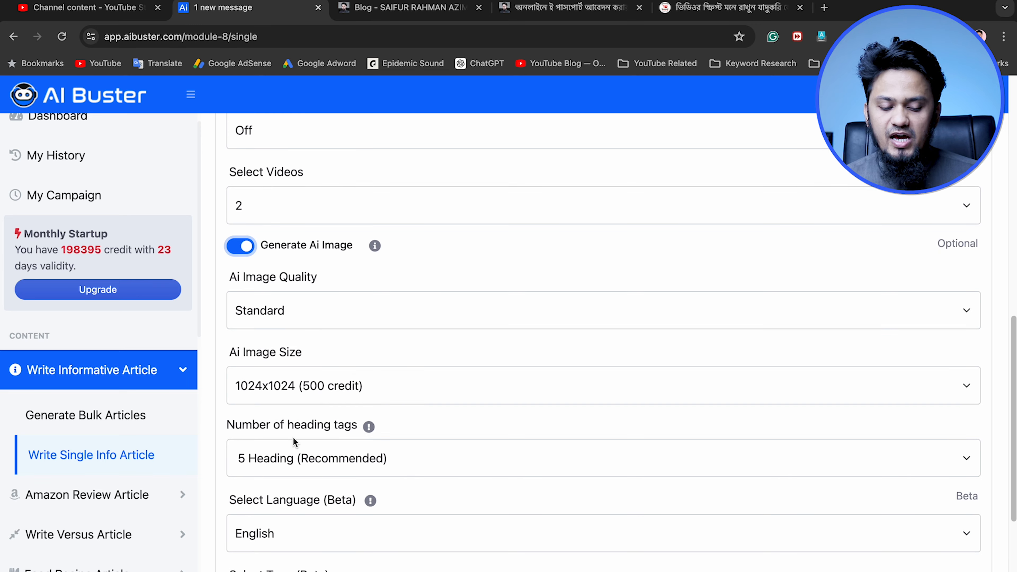
pyautogui.click(292, 314)
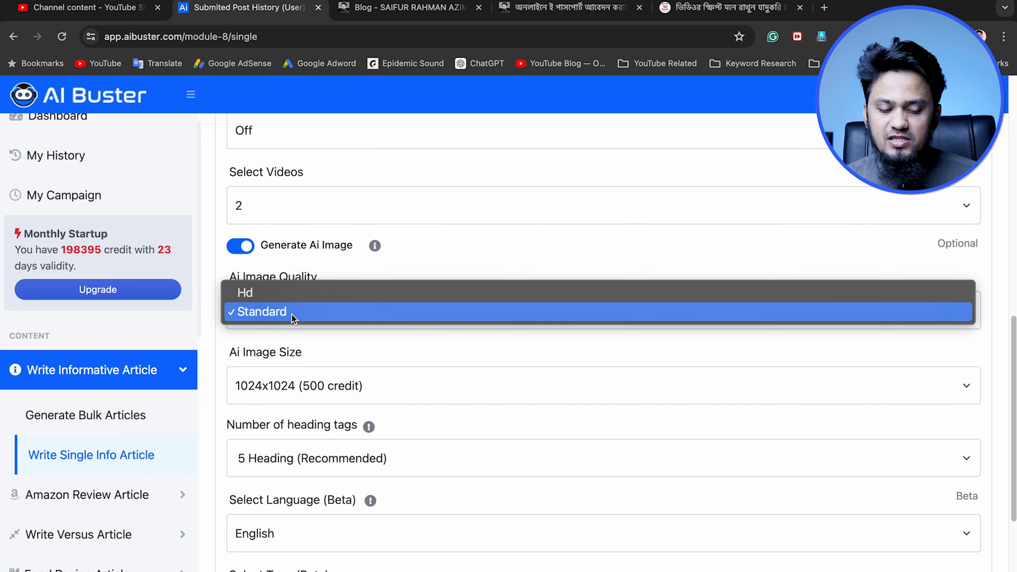
pyautogui.click(290, 332)
pyautogui.scroll(-2, 316, 403)
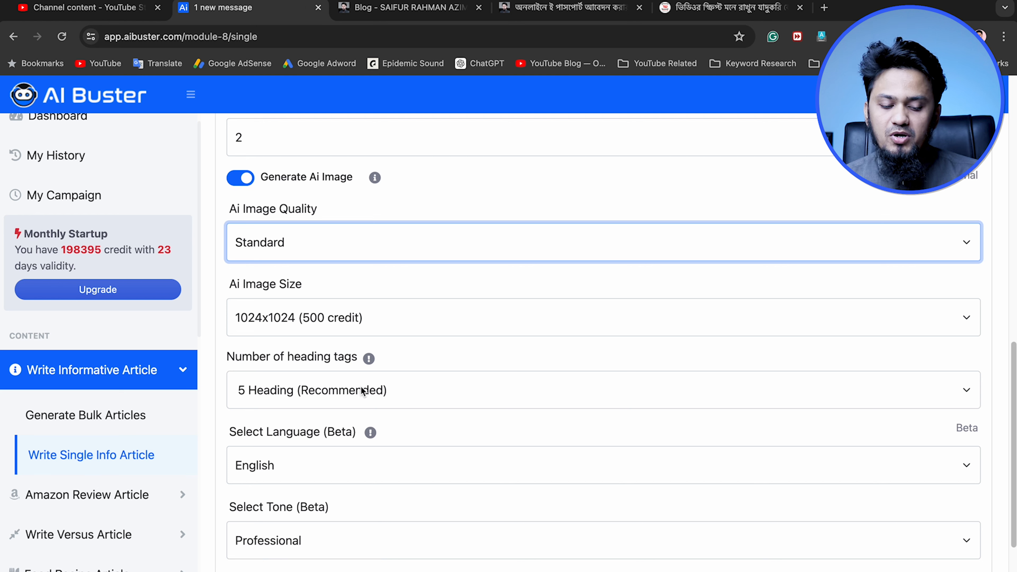
# Keep the heading count at 5 Heading (Recommended) and the article language as English
pyautogui.click(364, 402)
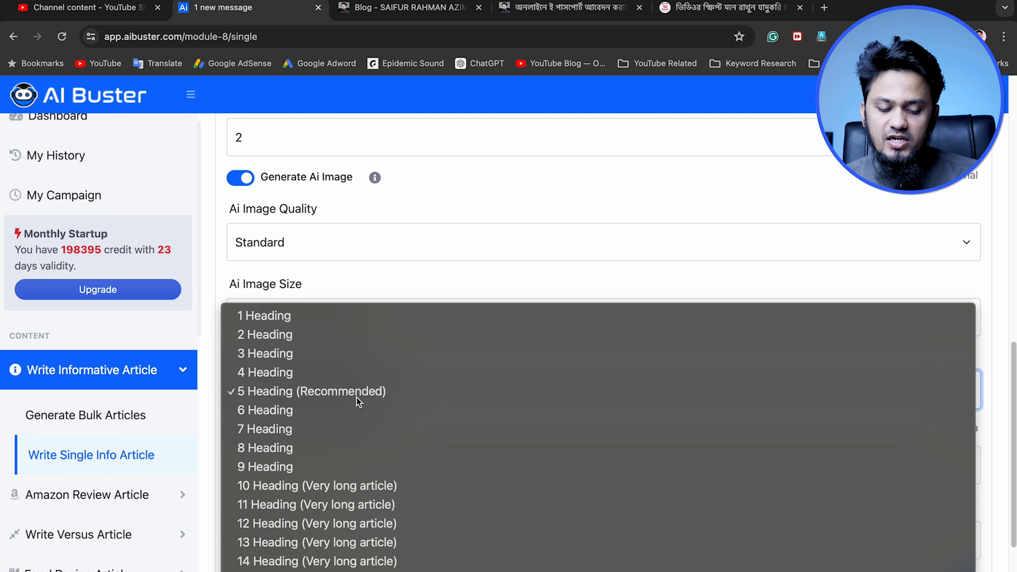
pyautogui.click(356, 396)
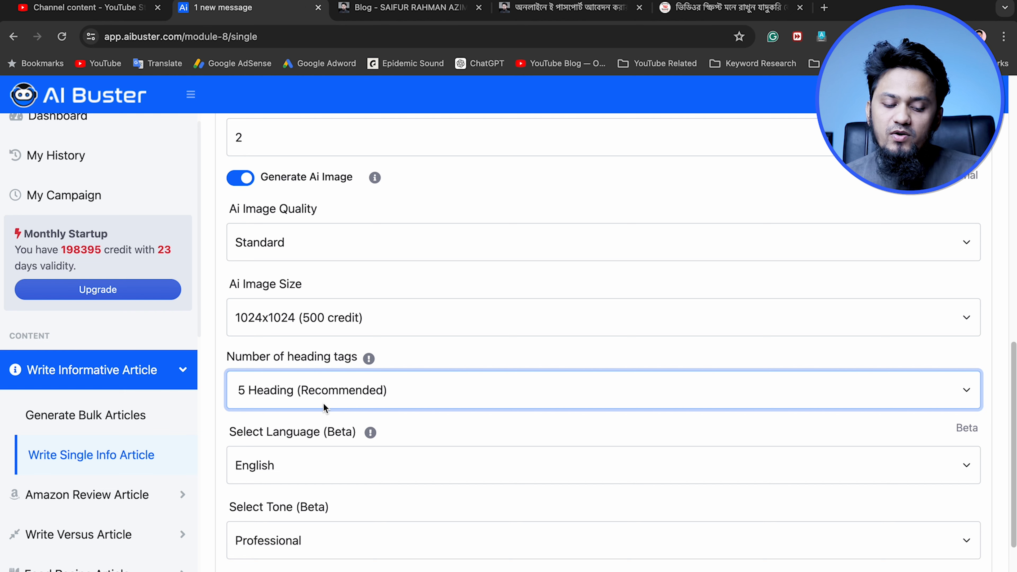
pyautogui.scroll(-3, 323, 402)
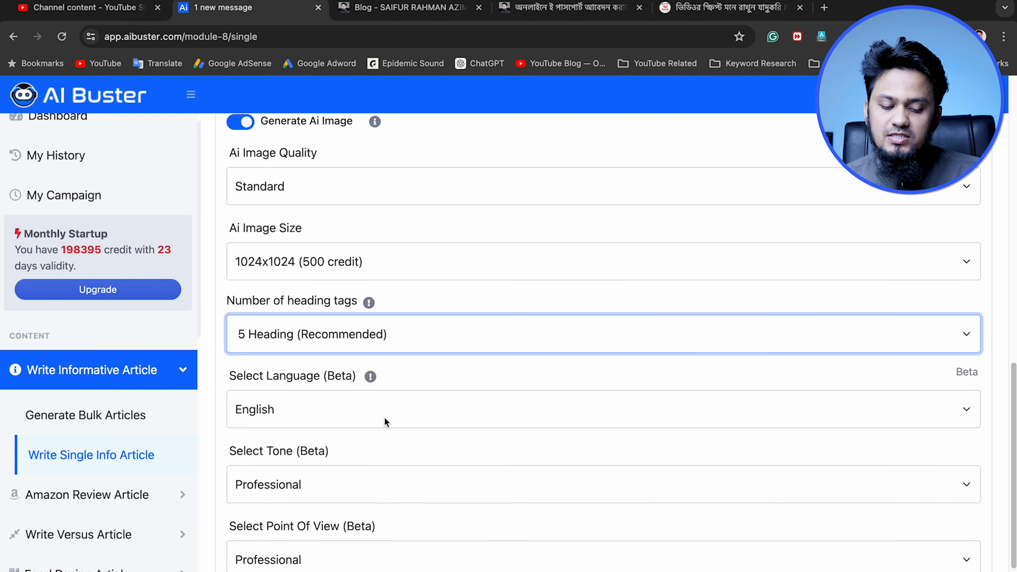
pyautogui.click(377, 414)
pyautogui.click(440, 369)
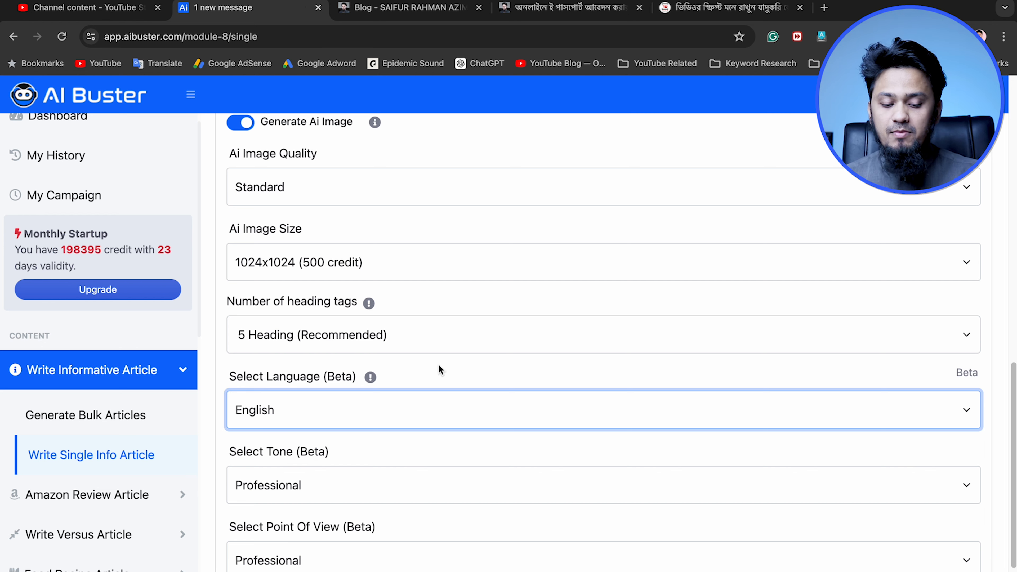
pyautogui.click(390, 407)
pyautogui.click(435, 363)
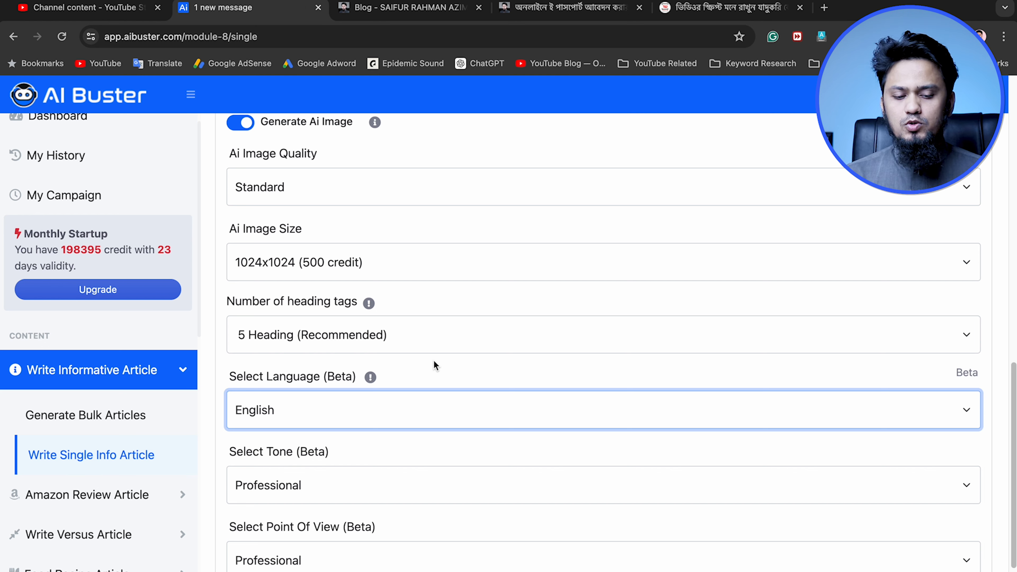
pyautogui.scroll(-3, 441, 380)
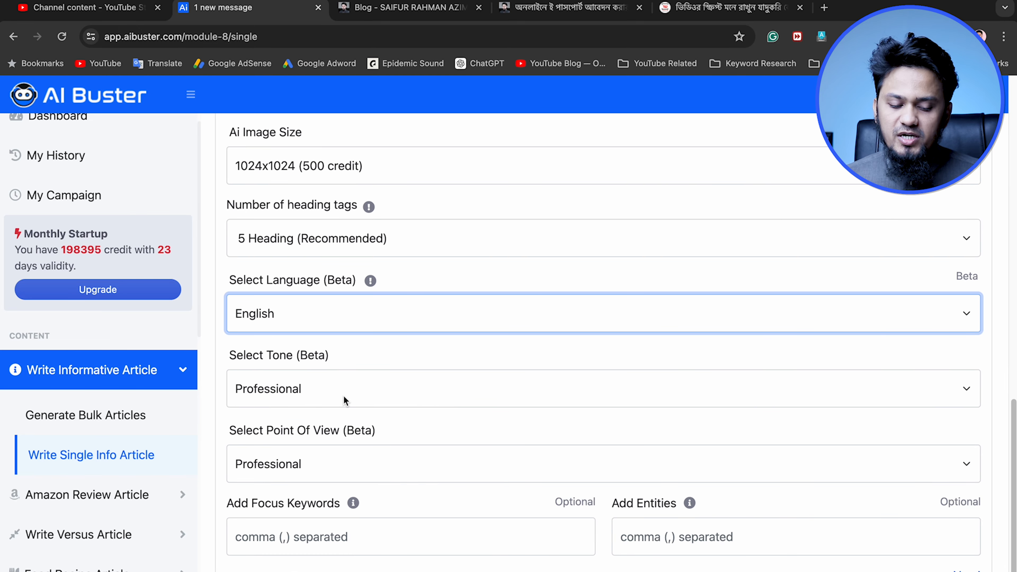
pyautogui.scroll(-2, 397, 439)
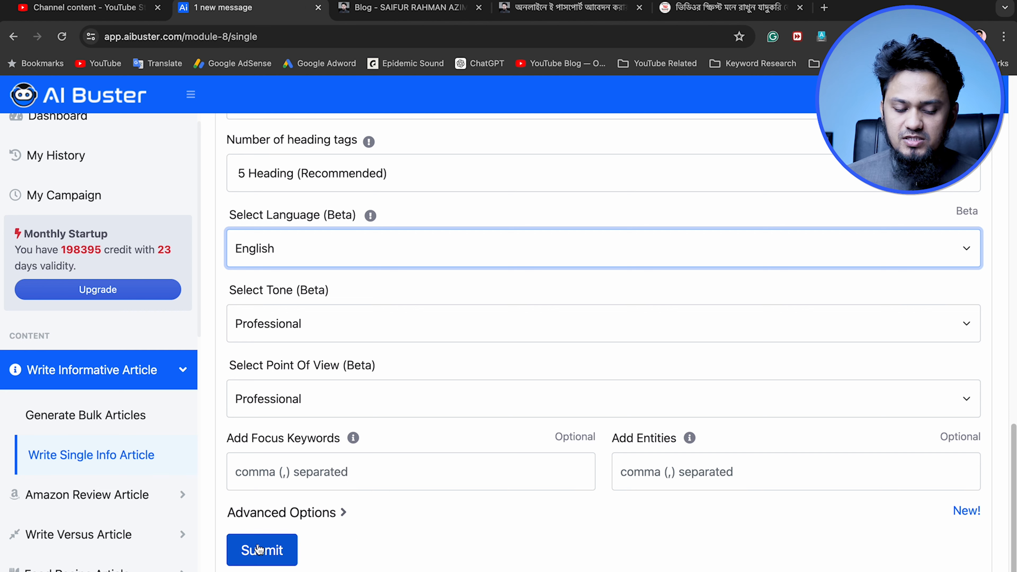
# Turn AI image generation back off
pyautogui.scroll(6, 509, 359)
pyautogui.scroll(2, 465, 364)
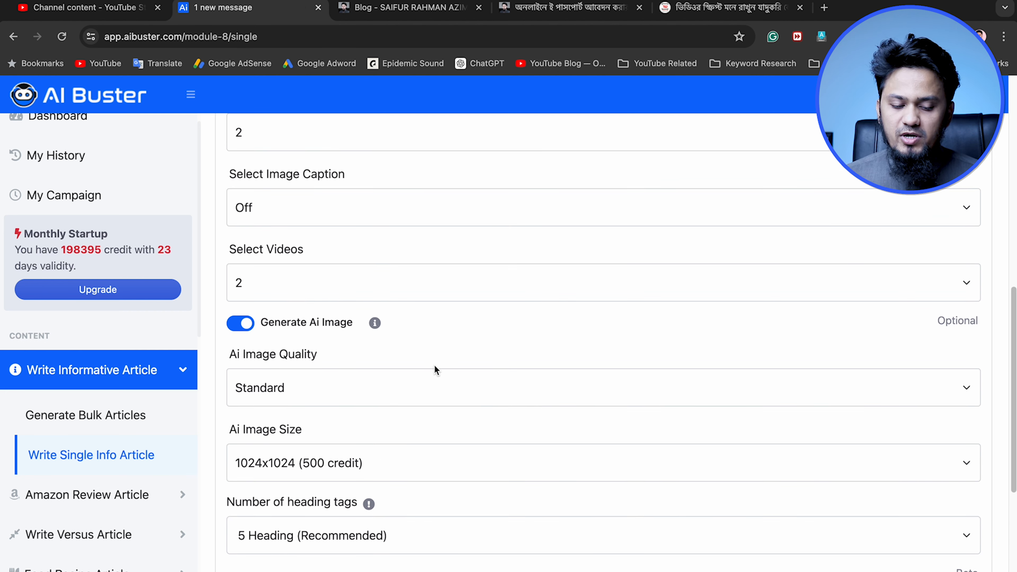
pyautogui.scroll(-1, 490, 368)
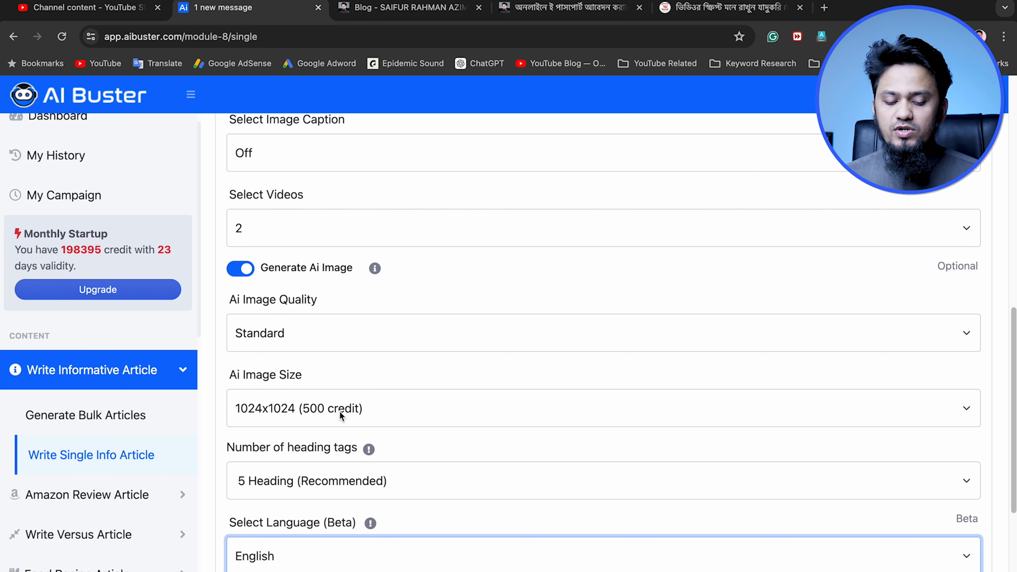
pyautogui.click(243, 269)
pyautogui.scroll(-3, 348, 405)
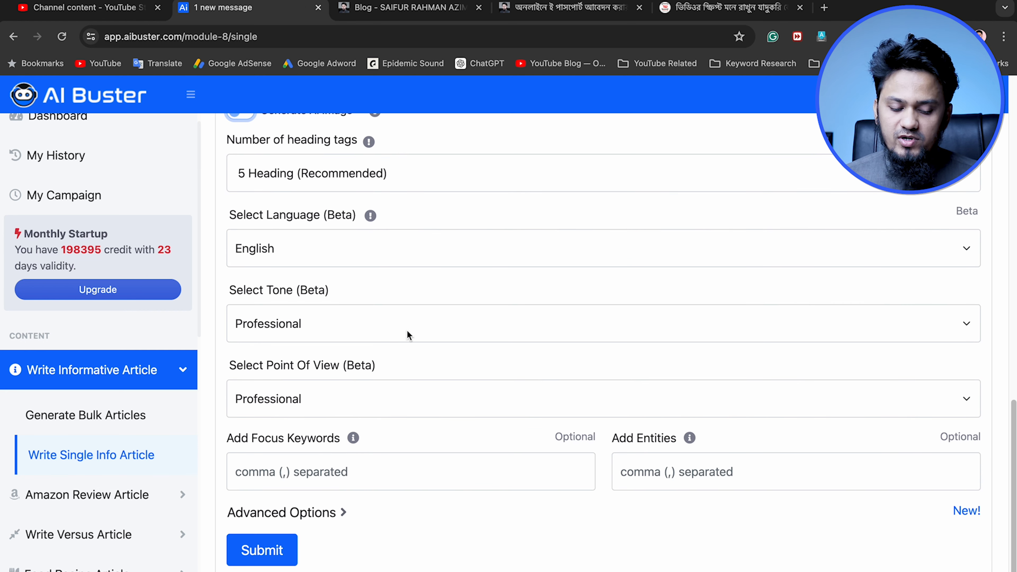
# Submit the single article form to start generating the post
pyautogui.scroll(1, 297, 266)
pyautogui.scroll(1, 297, 265)
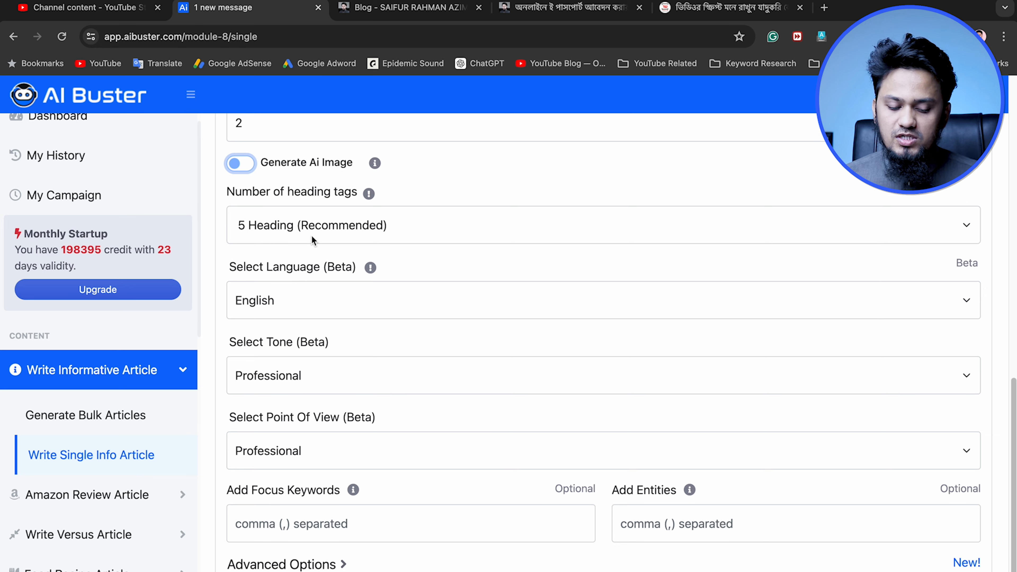
pyautogui.click(440, 569)
pyautogui.scroll(8, 441, 405)
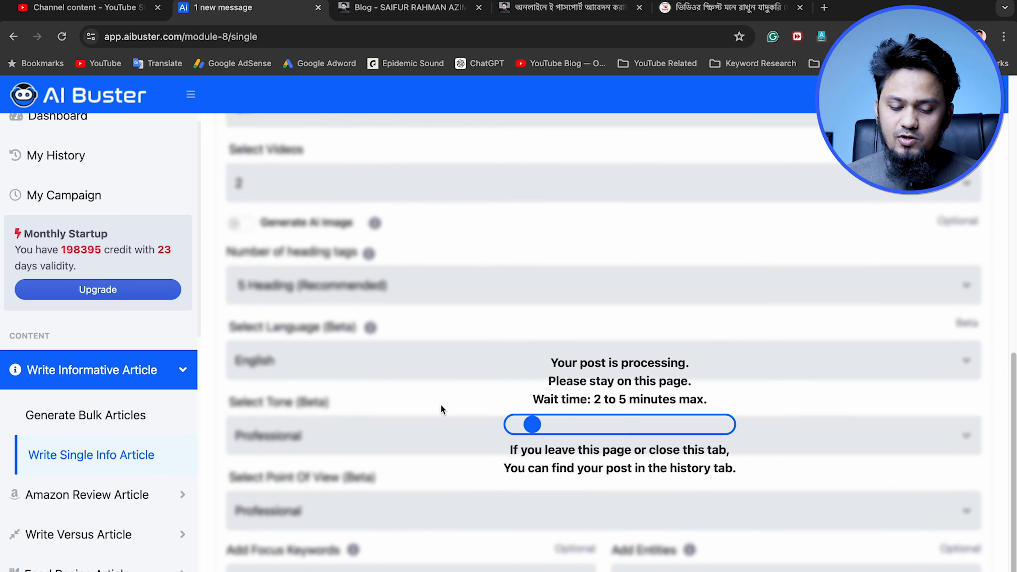
# Check the remaining credit balance of the Monthly Startup plan while the post is processing
pyautogui.scroll(9, 441, 405)
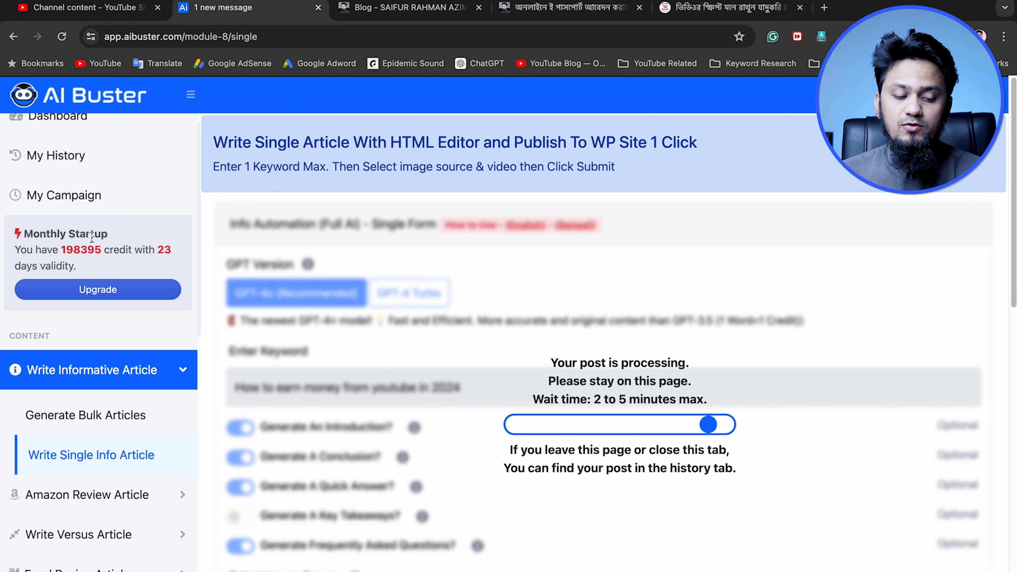
pyautogui.scroll(1, 78, 180)
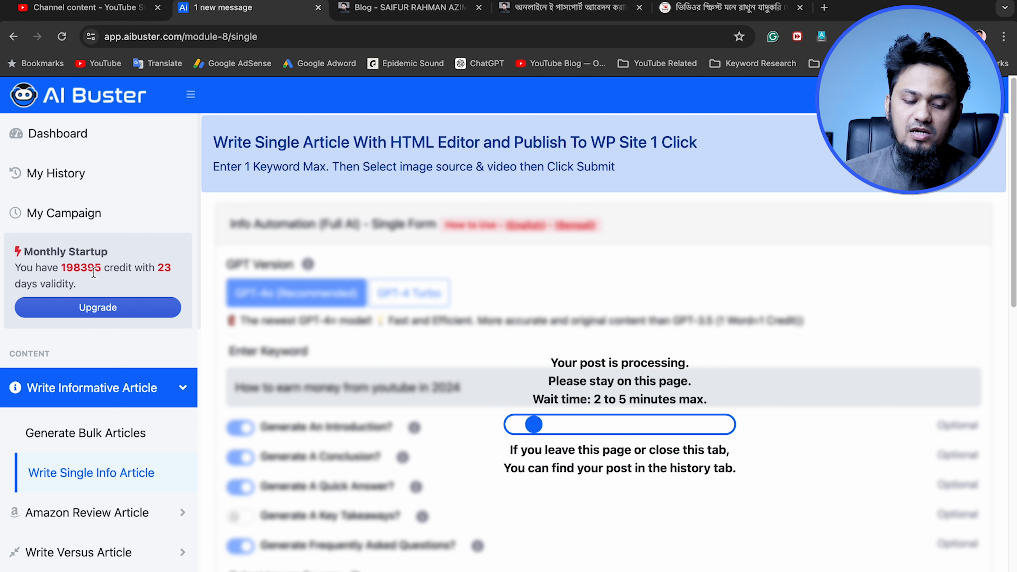
pyautogui.moveTo(105, 268); pyautogui.dragTo(63, 268)
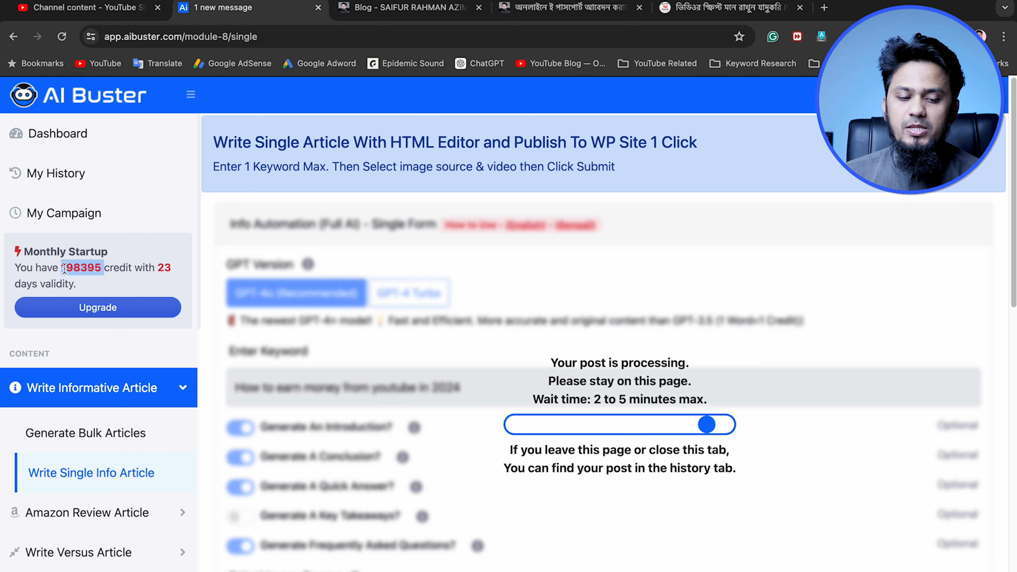
pyautogui.click(75, 268)
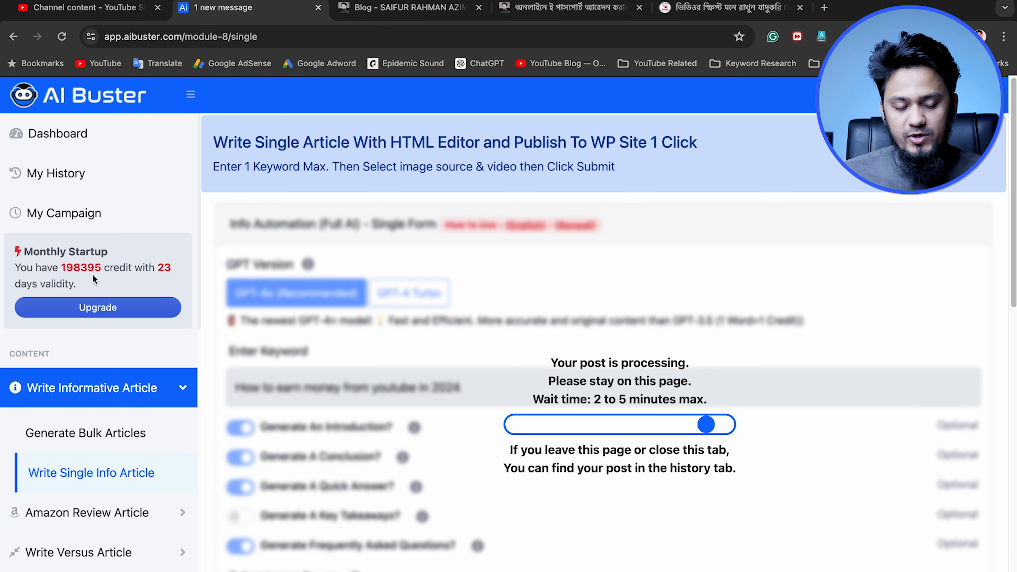
# Open the submission history and view the successfully generated "how to earn money from shopify in bangladesh" article
pyautogui.click(43, 179)
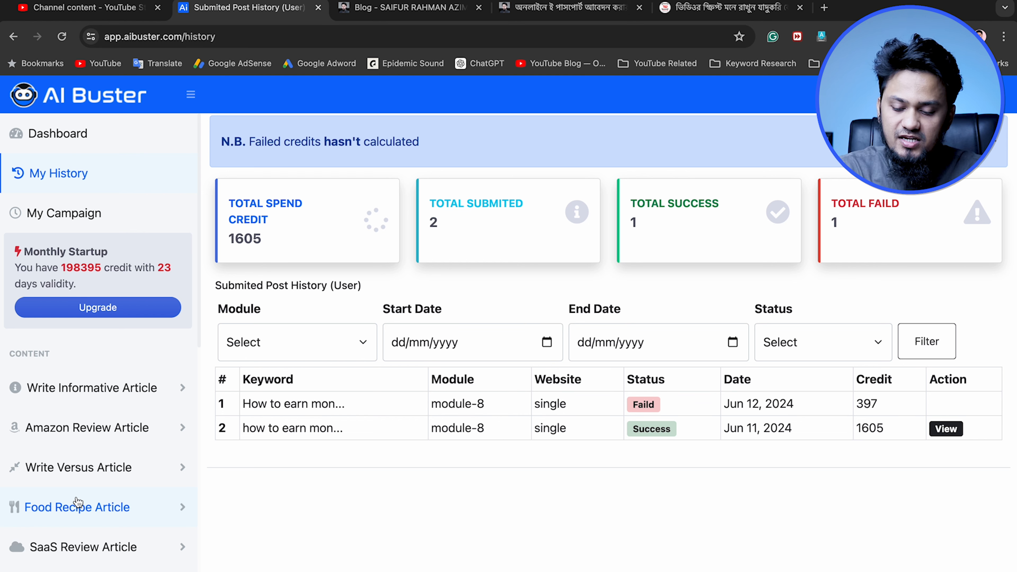
pyautogui.click(949, 430)
pyautogui.scroll(-12, 420, 393)
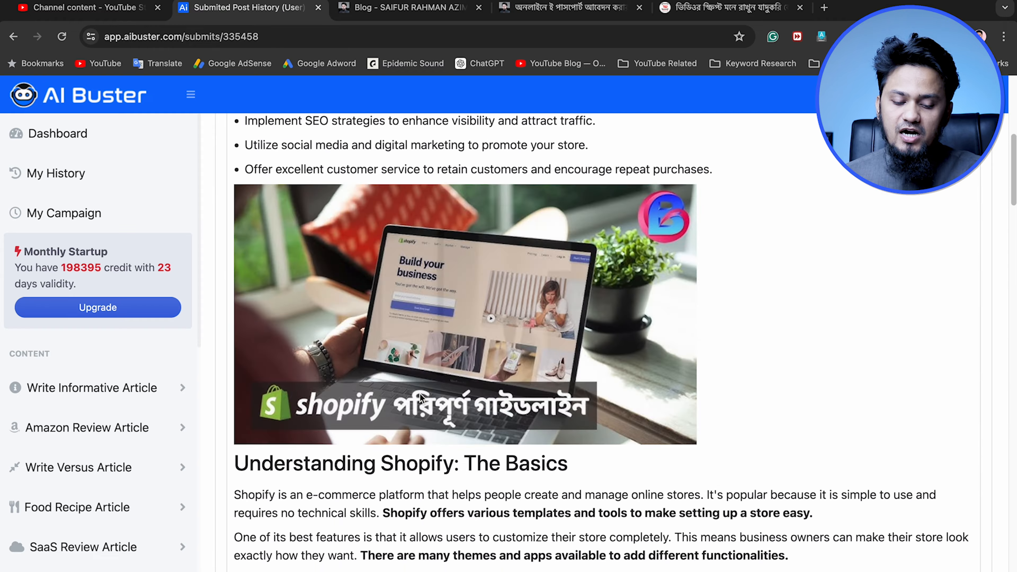
pyautogui.scroll(5, 427, 397)
# Select the entire Shopify article in the post editor, clear the selection and return to the article's beginning
pyautogui.click(494, 433)
pyautogui.press('super+a')
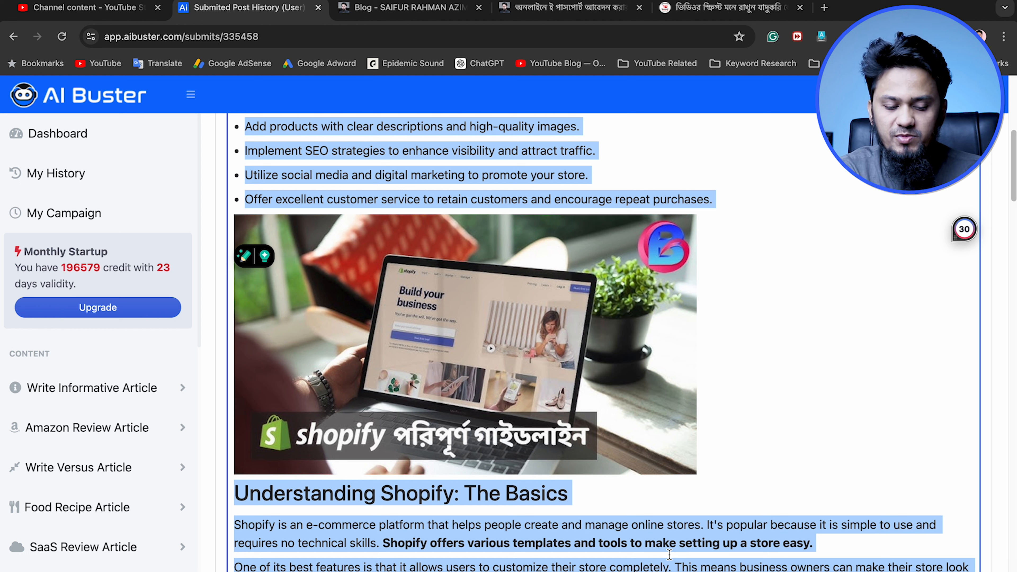
pyautogui.scroll(-5, 38, 465)
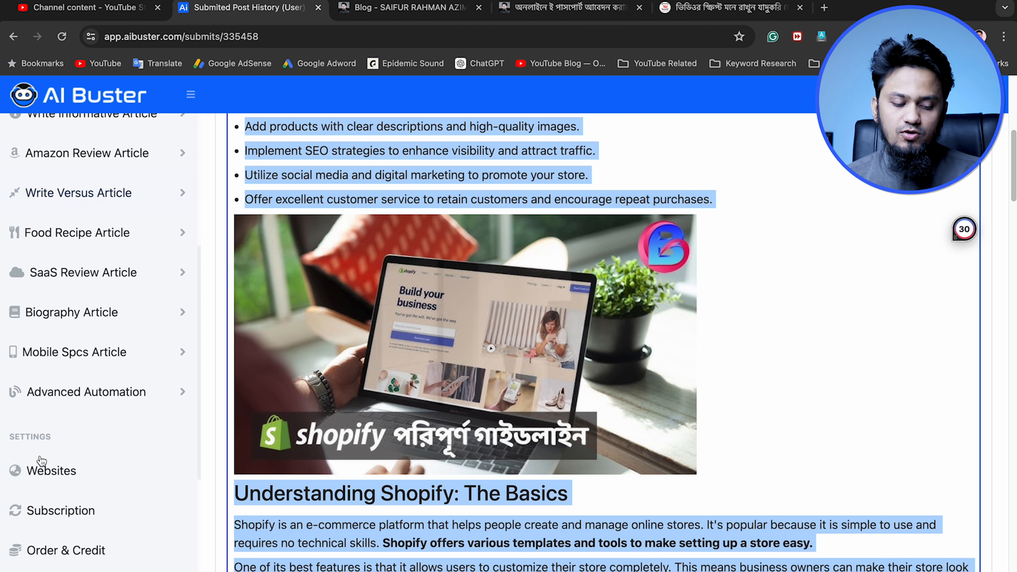
pyautogui.click(437, 539)
pyautogui.scroll(8, 468, 441)
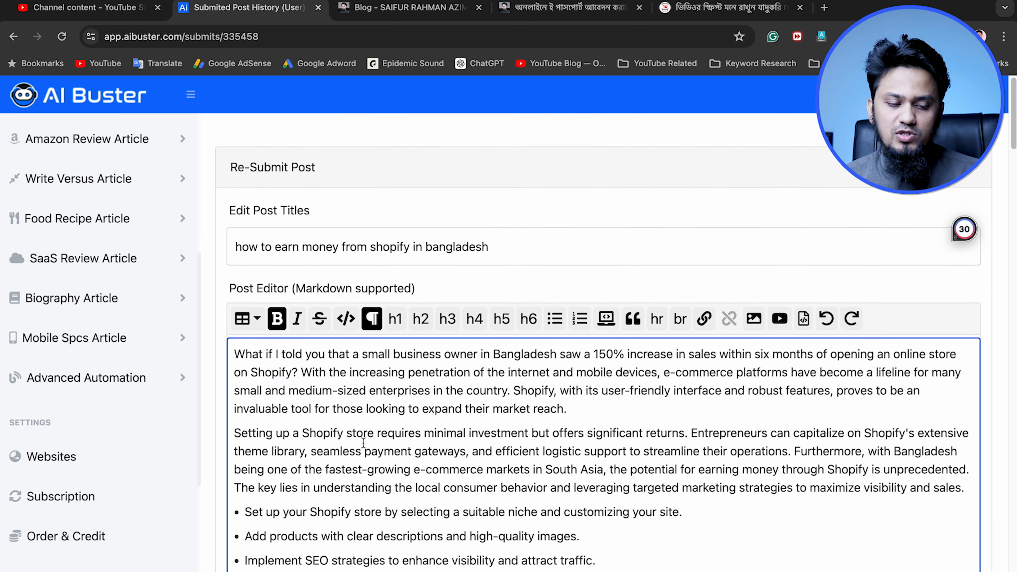
pyautogui.scroll(6, 118, 307)
# Open the generated "How to earn money from youtube in 2024" post from the history and examine its introduction, images and embedded video
pyautogui.click(44, 171)
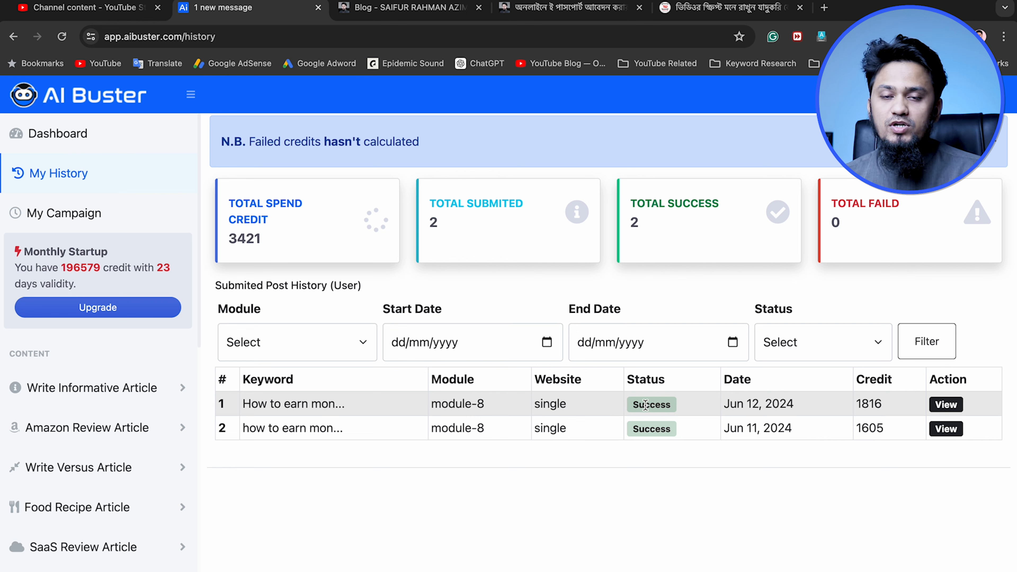
pyautogui.click(939, 410)
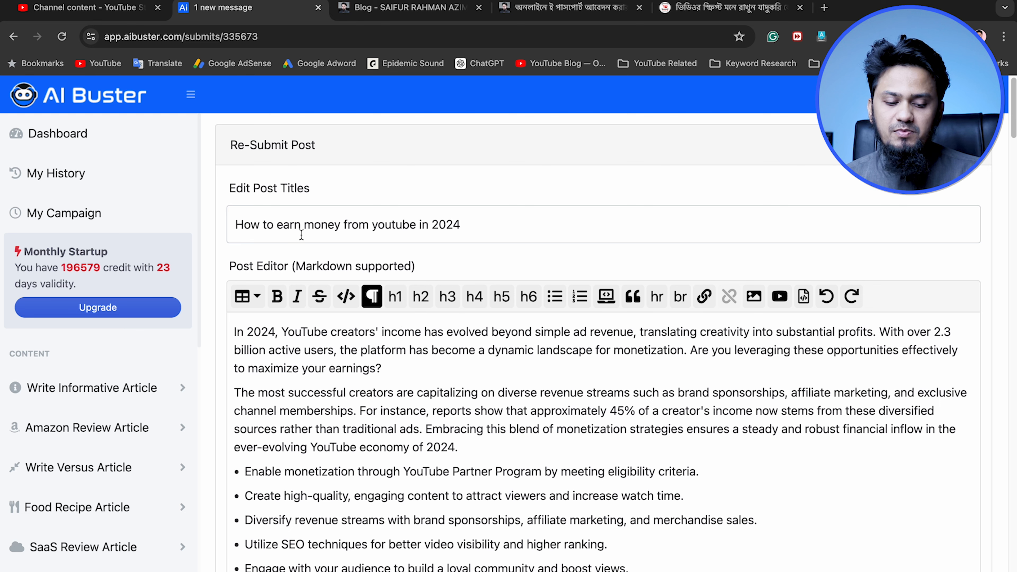
pyautogui.scroll(-7, 394, 401)
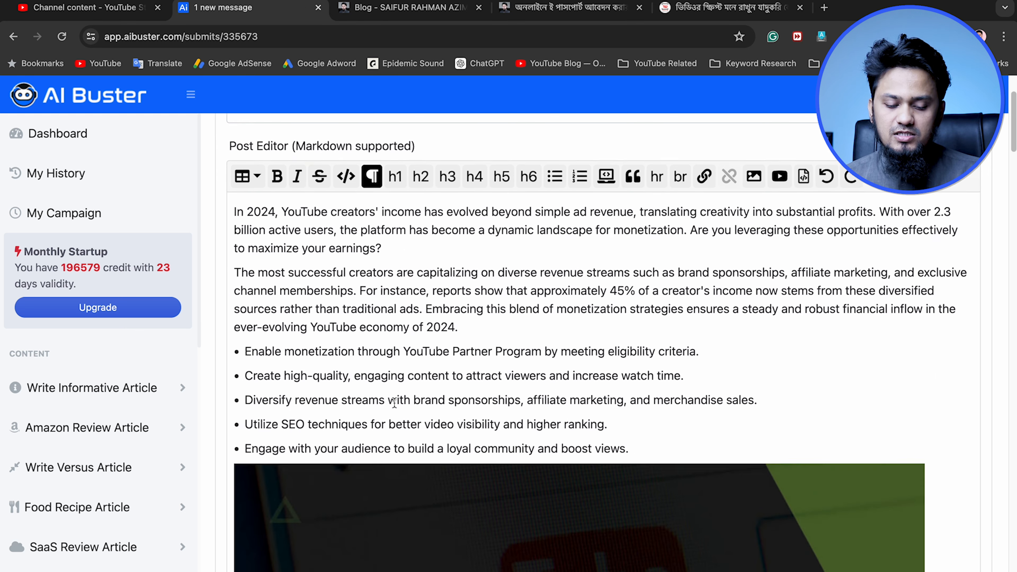
pyautogui.scroll(5, 395, 400)
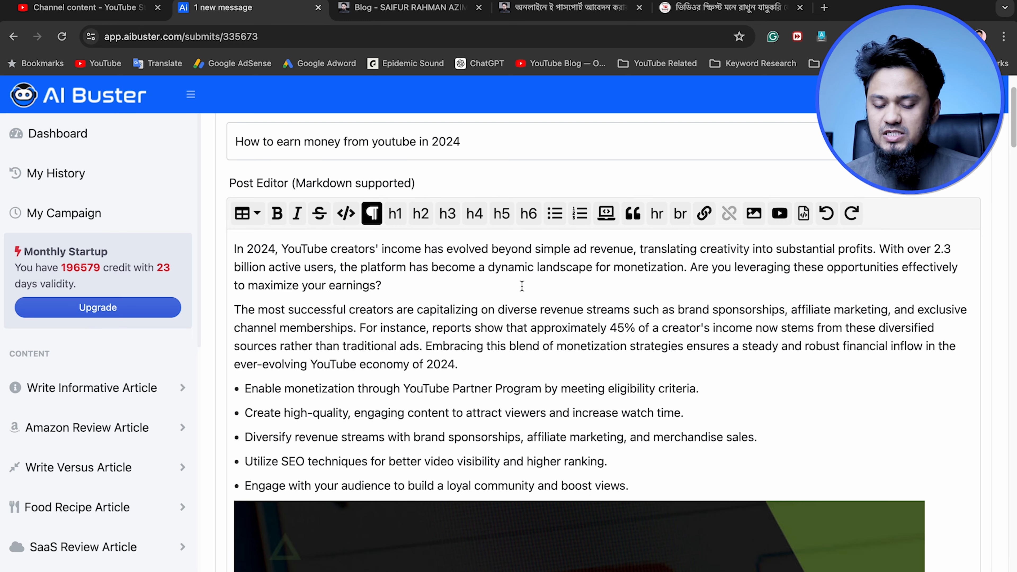
pyautogui.scroll(-9, 584, 330)
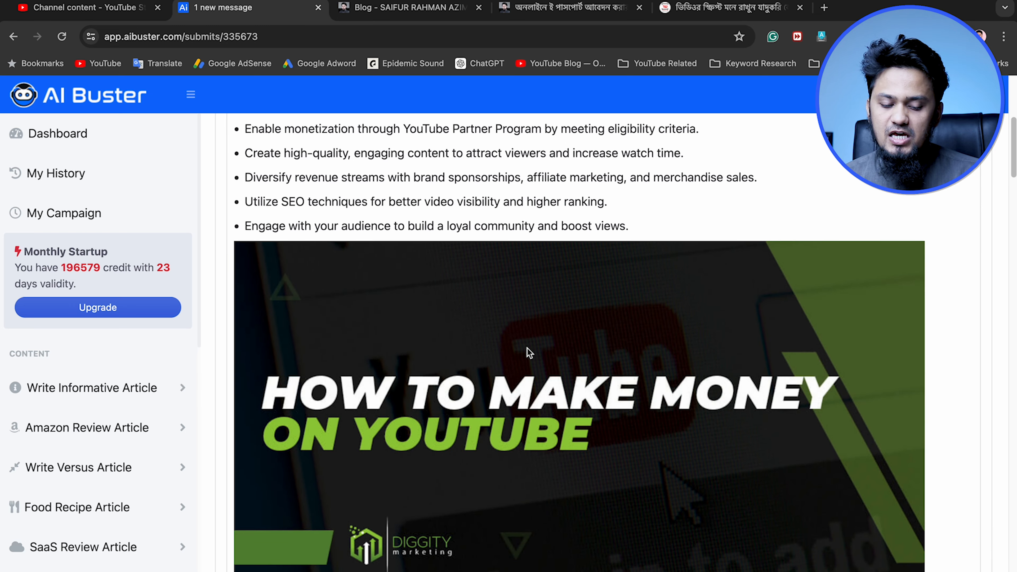
pyautogui.scroll(-15, 521, 364)
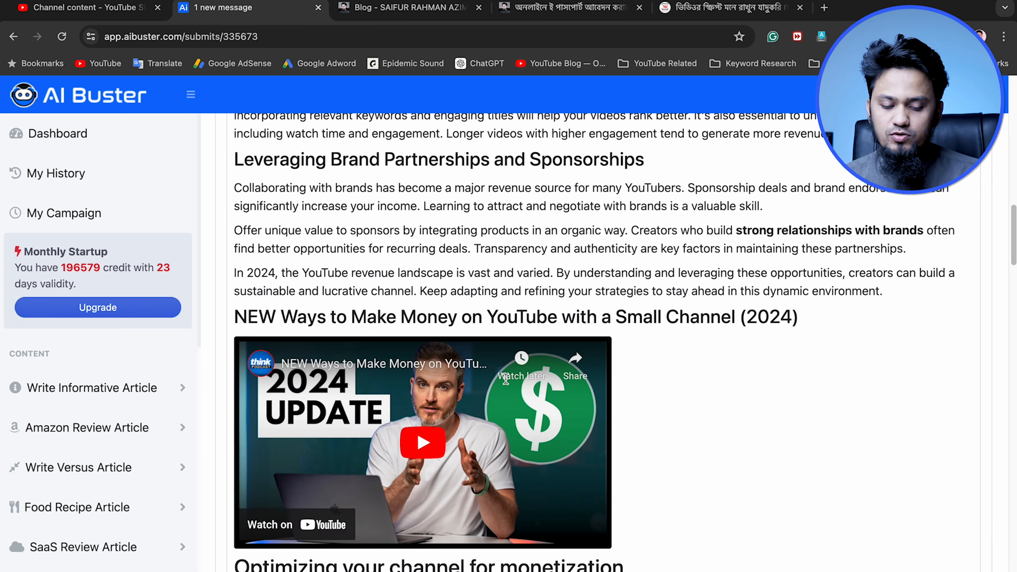
pyautogui.scroll(-6, 637, 437)
pyautogui.scroll(2, 648, 441)
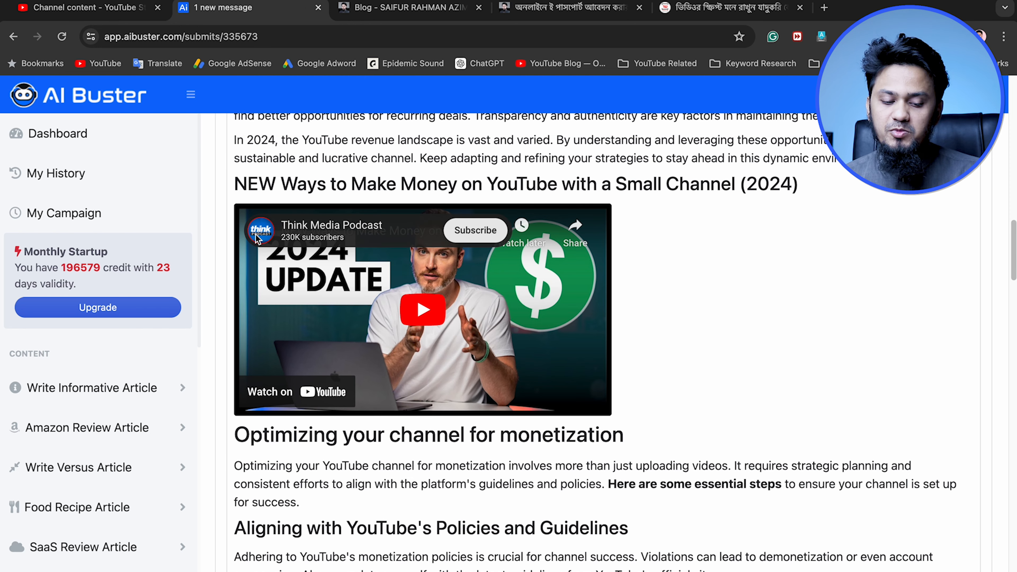
# Review the rest of the YouTube article, including its infographic, Frequently Asked Questions, second embedded video and Conclusion
pyautogui.click(793, 185)
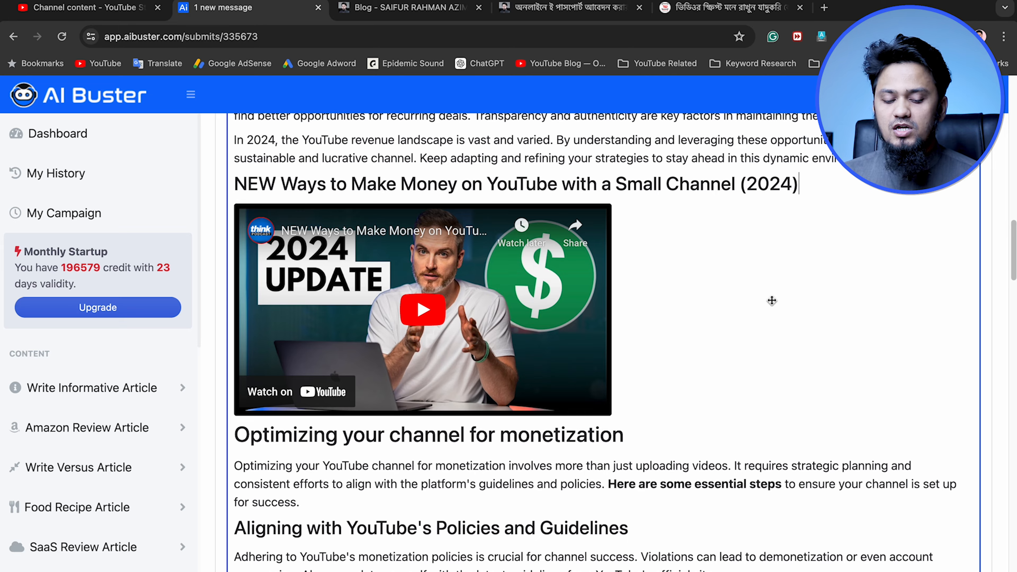
pyautogui.scroll(-12, 772, 297)
pyautogui.scroll(-20, 609, 469)
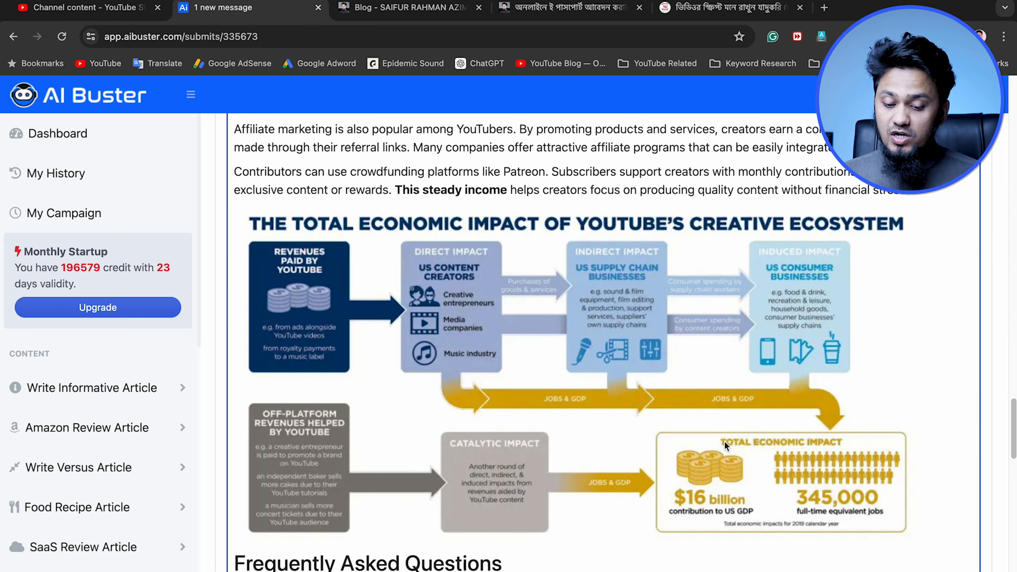
pyautogui.scroll(-1, 724, 442)
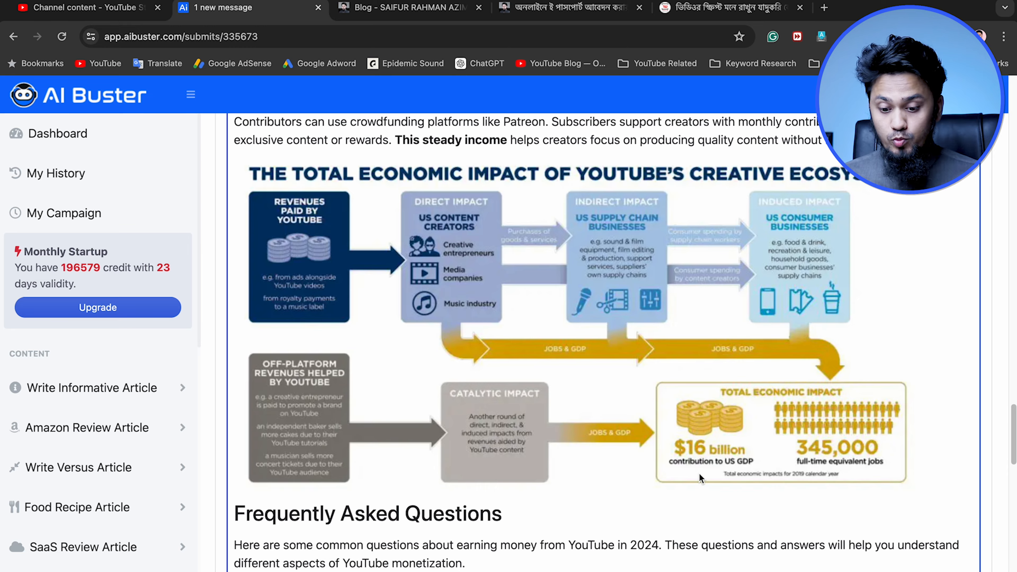
pyautogui.scroll(-6, 699, 474)
pyautogui.scroll(-7, 699, 473)
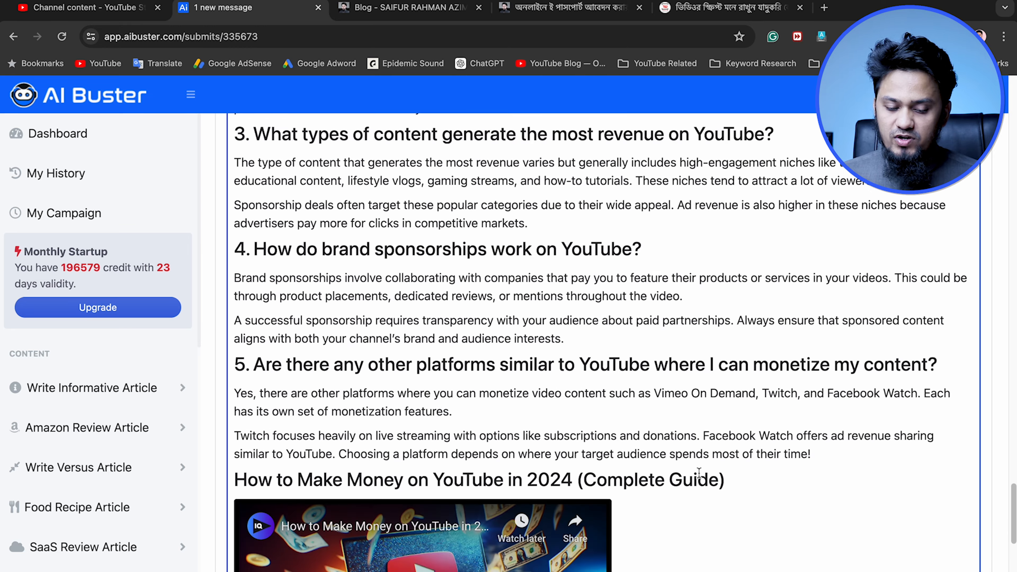
pyautogui.scroll(-6, 698, 472)
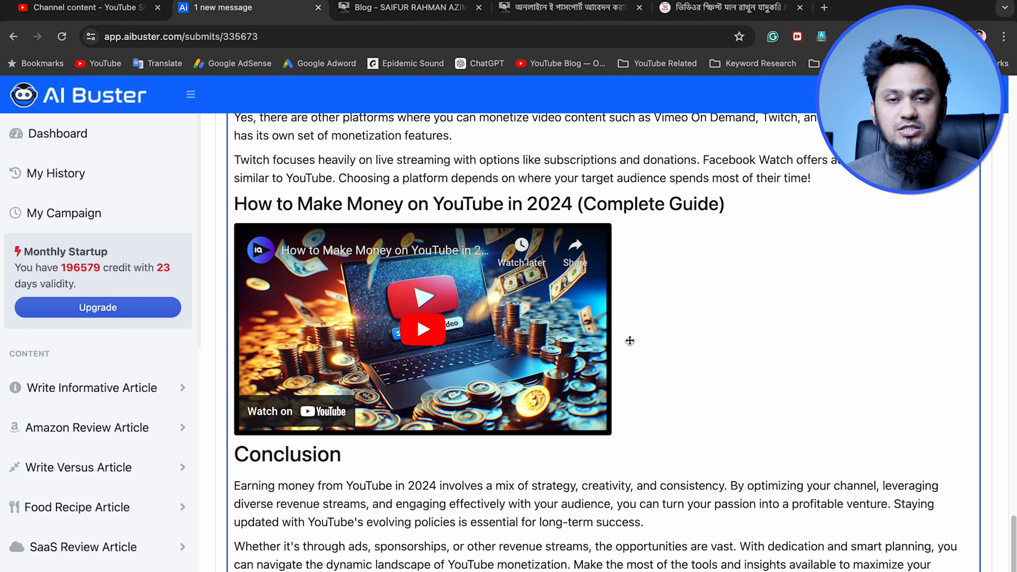
pyautogui.scroll(-3, 600, 393)
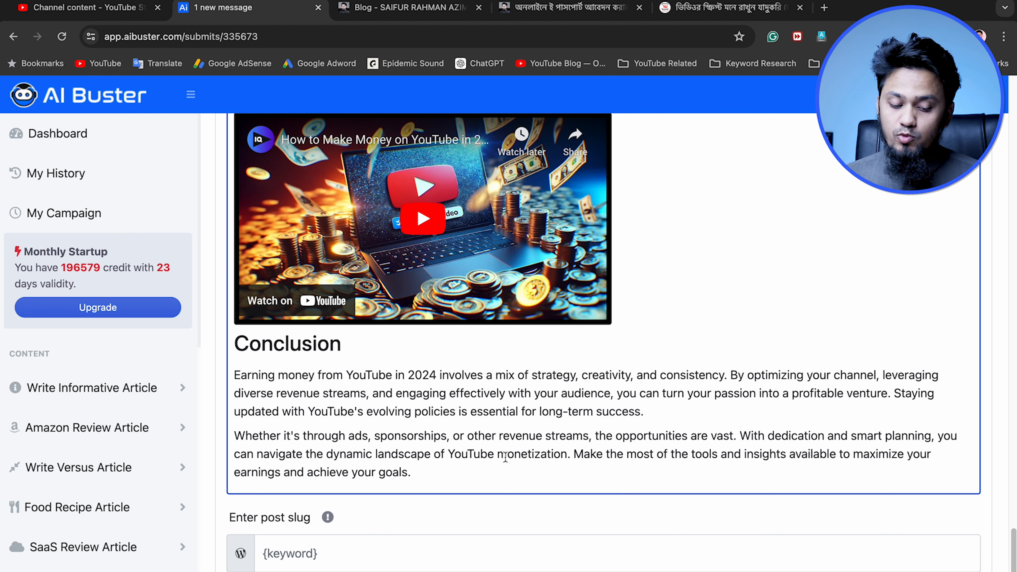
pyautogui.scroll(8, 526, 415)
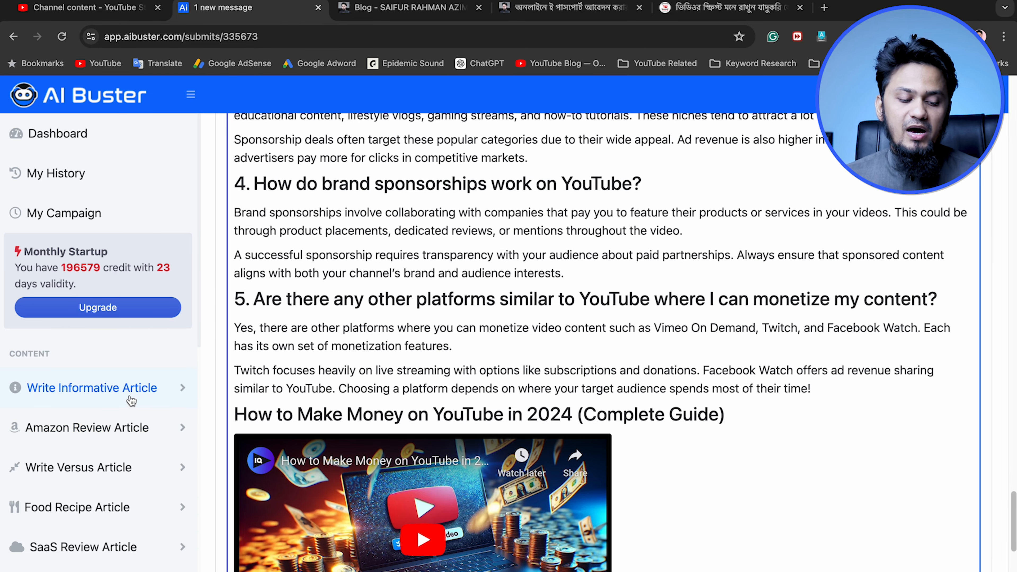
# Open the bulk generation form for informative articles and enter "YouTube Income" as the campaign name
pyautogui.click(149, 391)
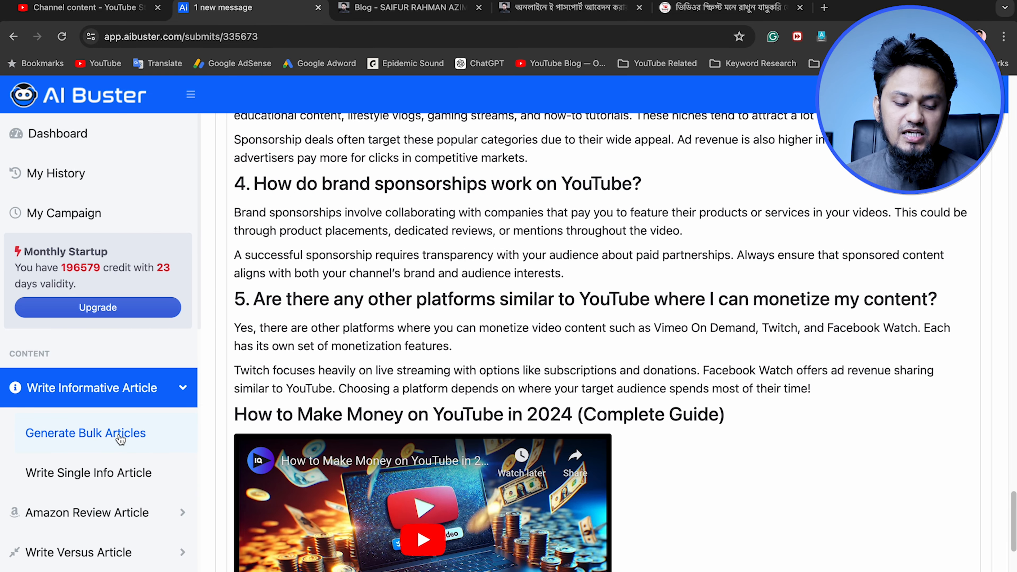
pyautogui.click(112, 444)
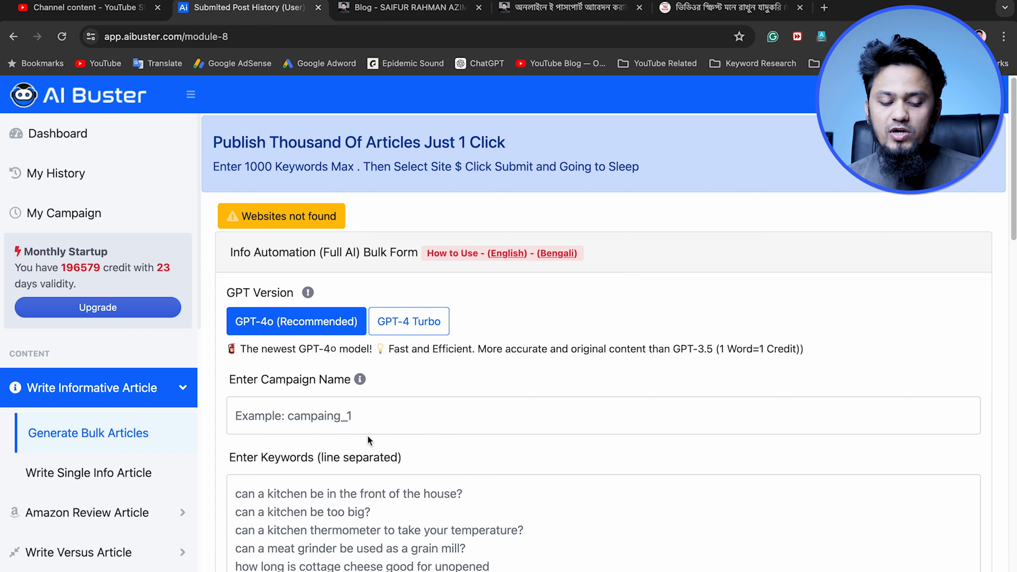
pyautogui.click(310, 415)
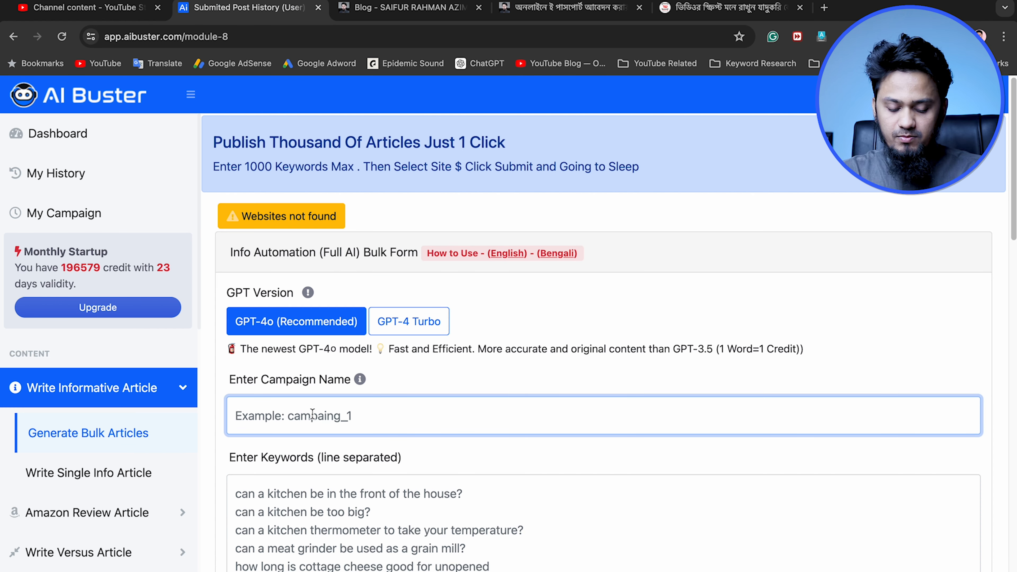
pyautogui.write('YouTube Income')
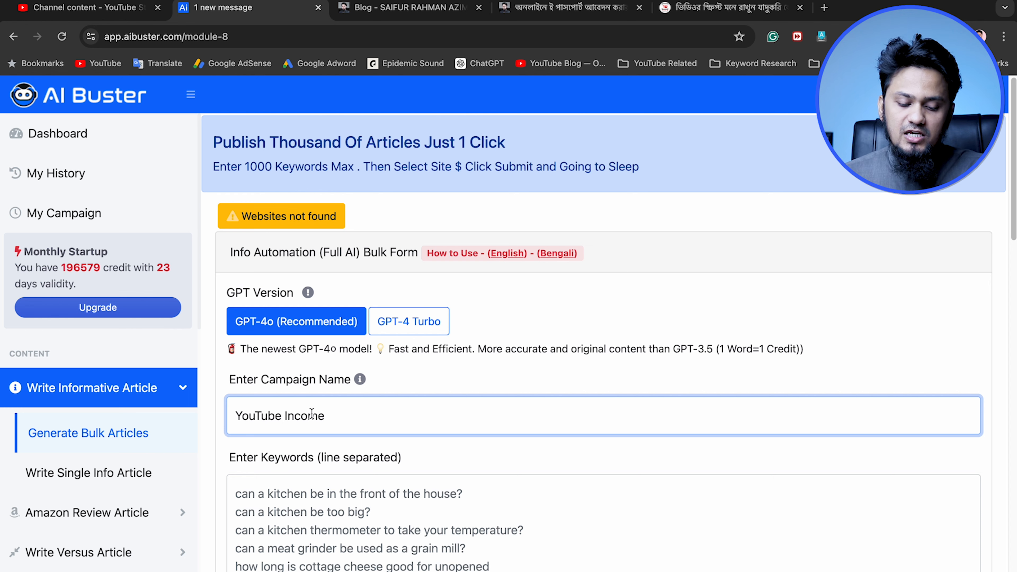
pyautogui.click(437, 513)
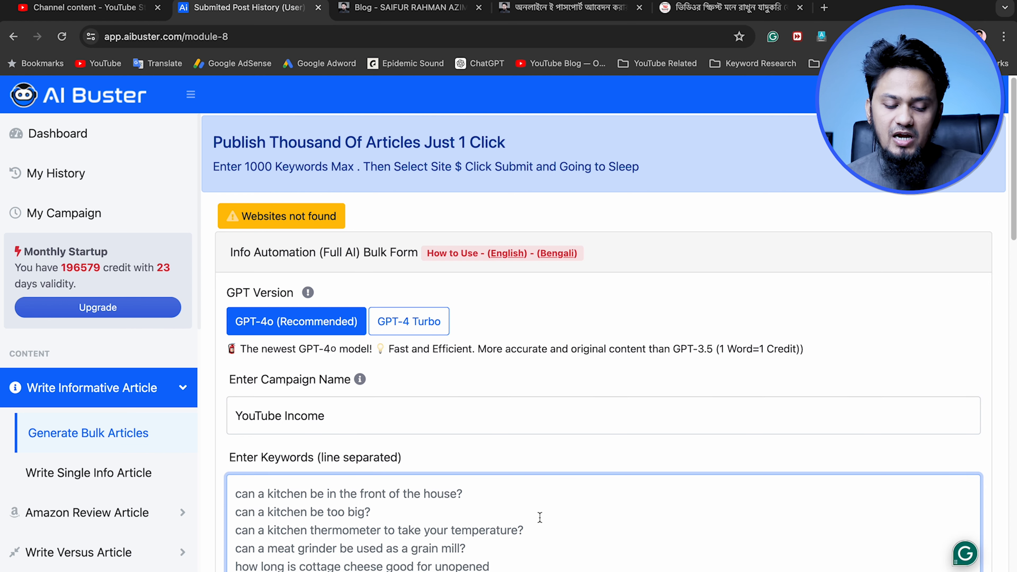
pyautogui.scroll(-2, 539, 516)
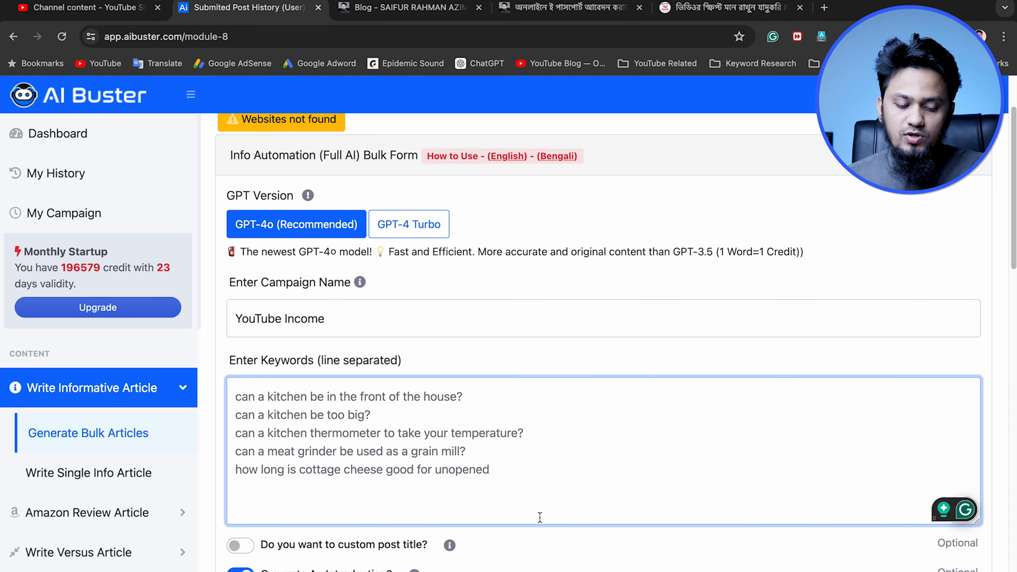
# Replace the campaign name with "Kitchen Tips"
pyautogui.click(395, 329)
pyautogui.press('super+a')
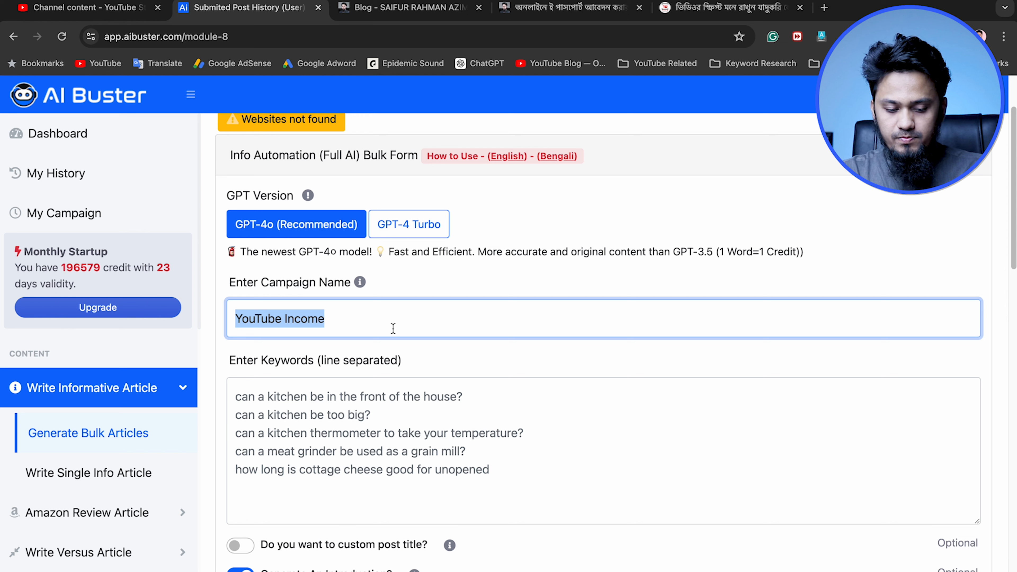
pyautogui.write('Kitchen Tips')
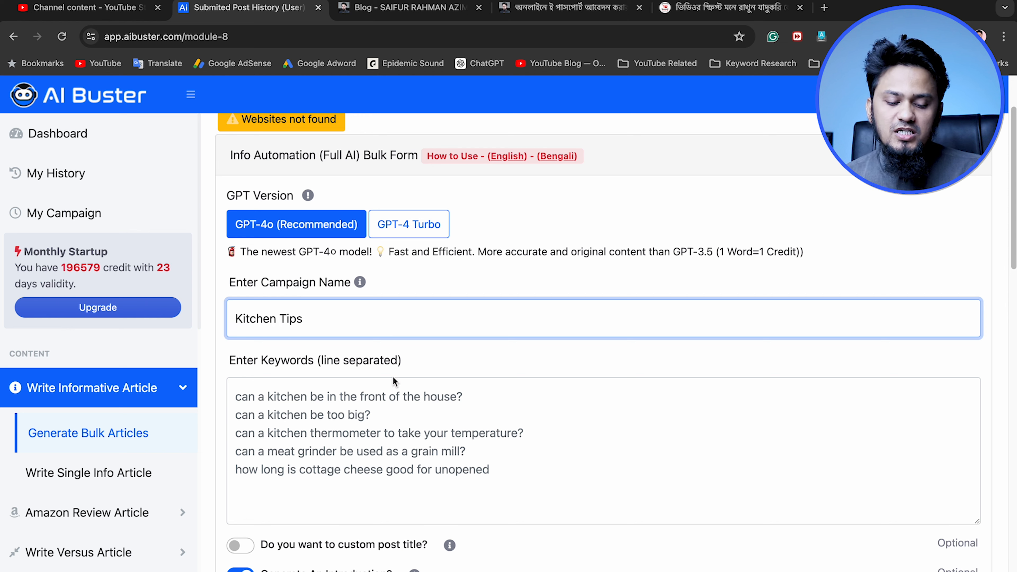
pyautogui.click(430, 372)
pyautogui.click(486, 397)
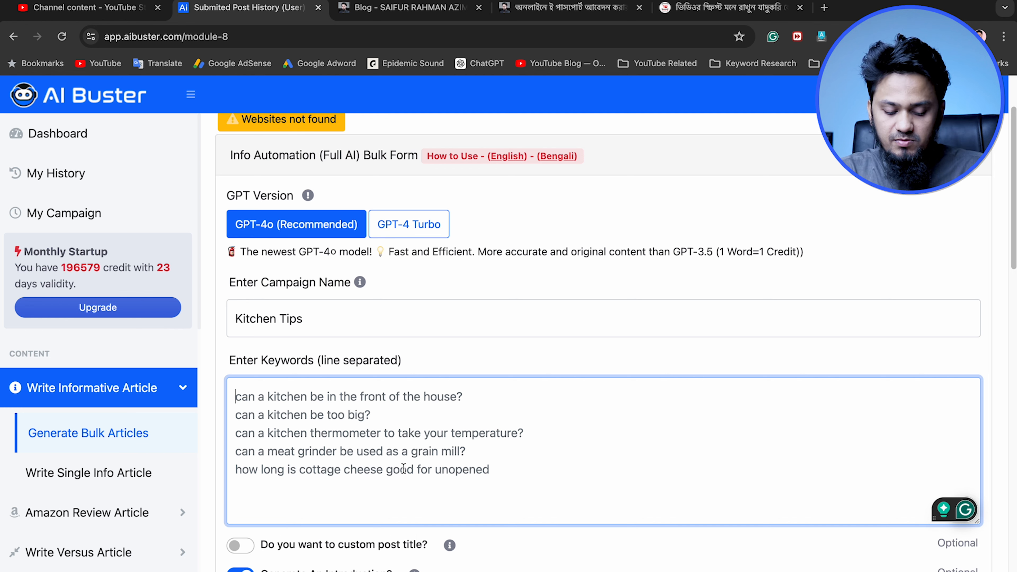
pyautogui.write('Can')
pyautogui.press('BackSpace')
pyautogui.press('BackSpace')
pyautogui.press('BackSpace')
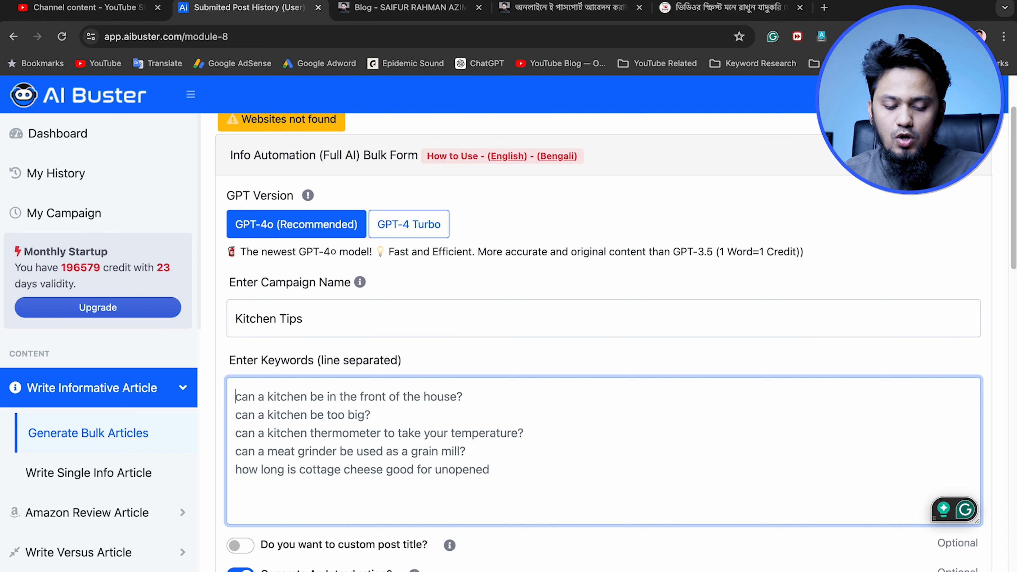
pyautogui.scroll(-2, 493, 352)
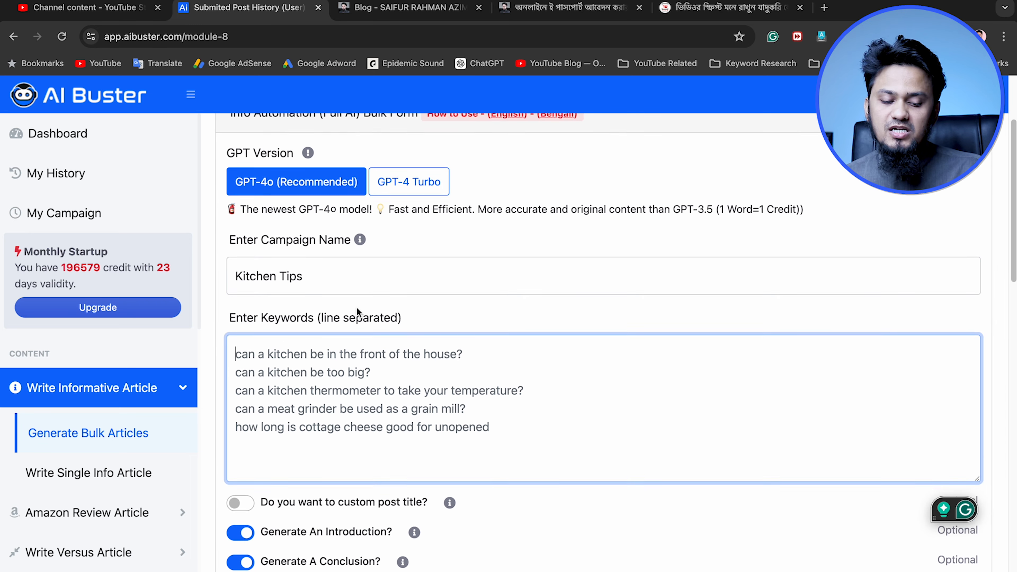
# Clear the kitchen campaign name and set it to "YouTube Income"
pyautogui.click(351, 274)
pyautogui.press('super+a')
pyautogui.press('BackSpace')
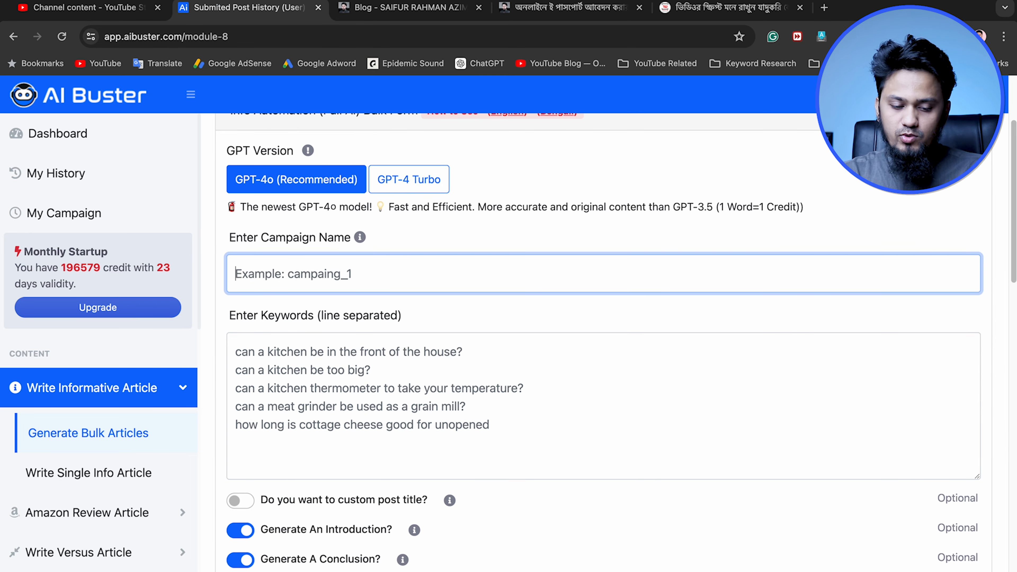
pyautogui.write('Yi')
pyautogui.press('BackSpace')
pyautogui.press('BackSpace')
pyautogui.write('YouTube ')
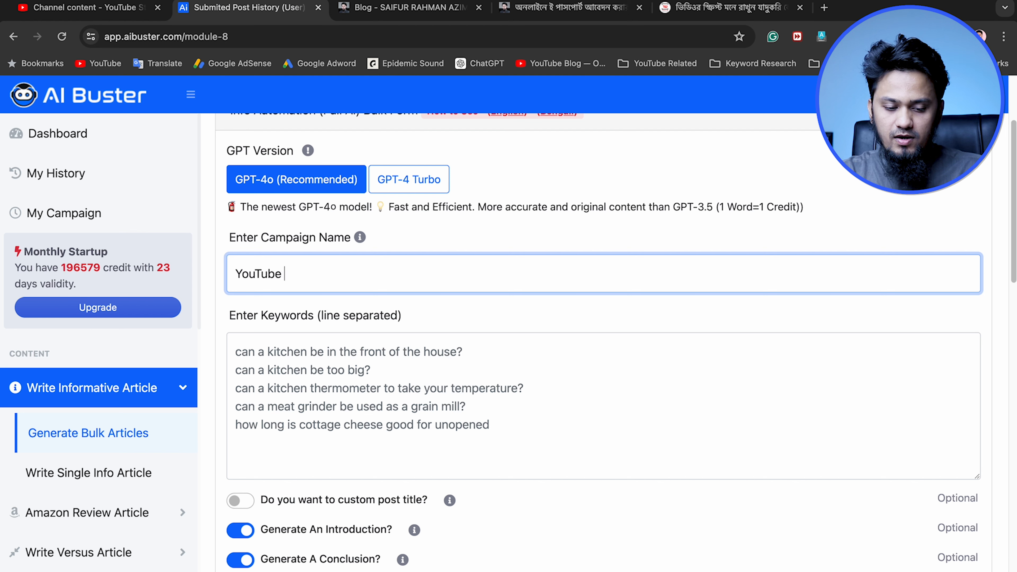
pyautogui.write('Income')
# Enter "How to earn money from youtube [passive earning tips]" as the first keyword of the bulk campaign
pyautogui.click(456, 391)
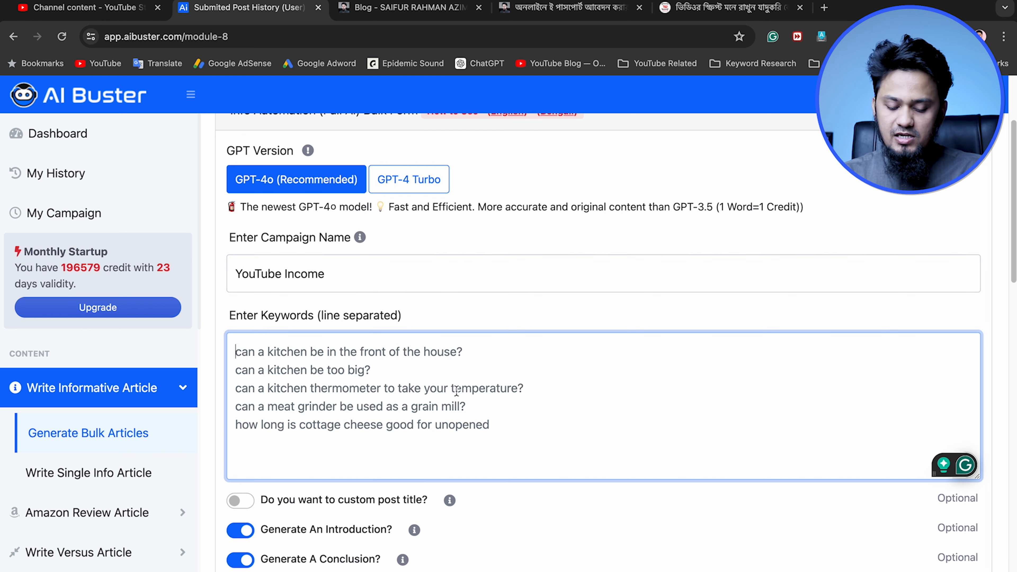
pyautogui.write('How to earn ')
pyautogui.write('moe')
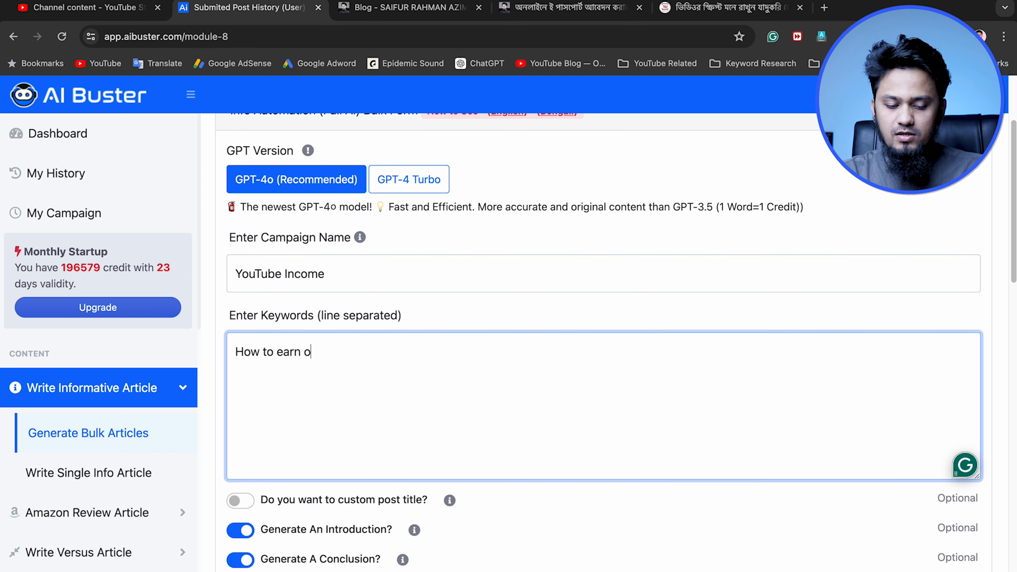
pyautogui.write('from')
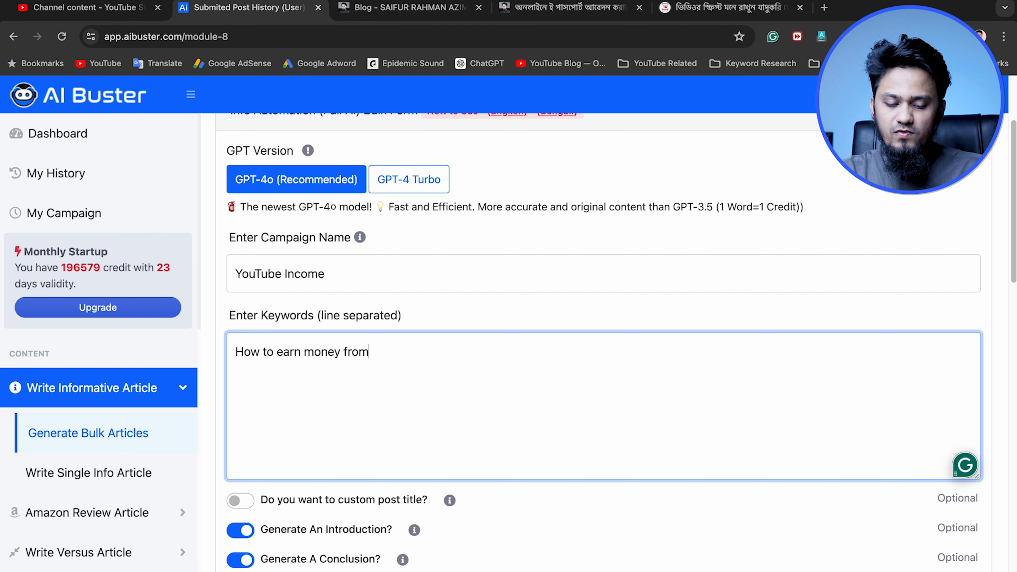
pyautogui.write(' youtube p')
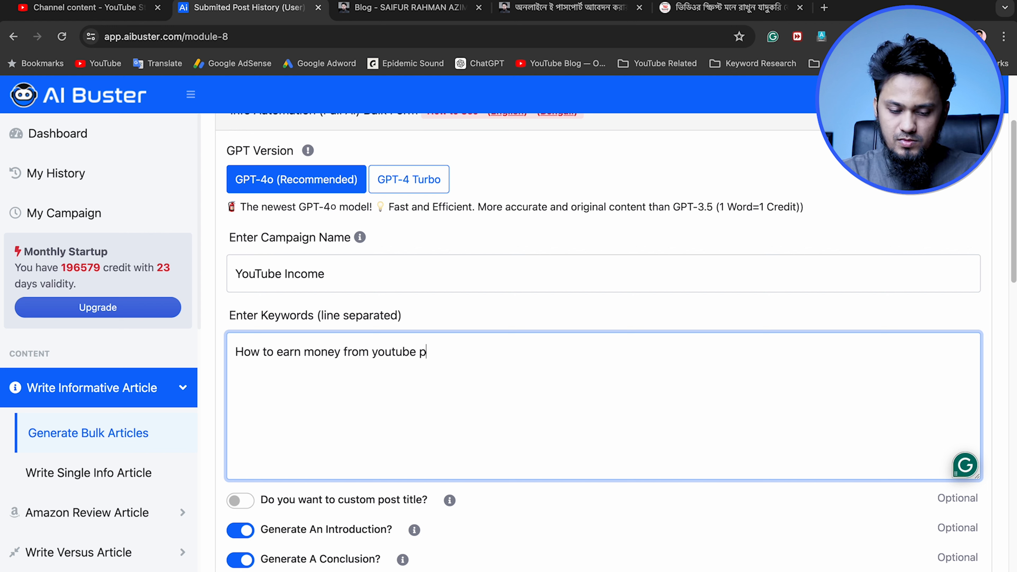
pyautogui.write('passin ')
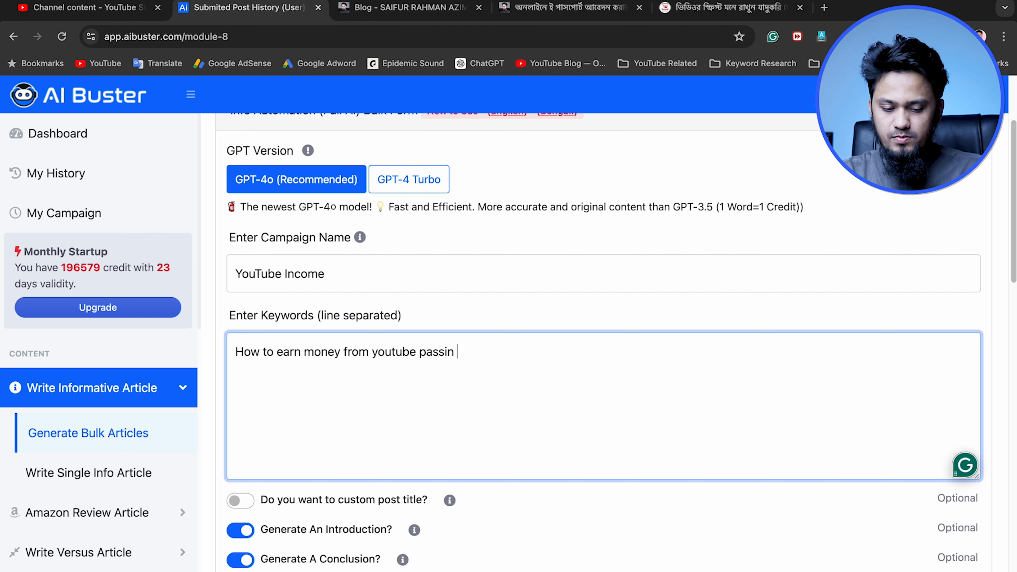
pyautogui.press('BackSpace')
pyautogui.press('BackSpace')
pyautogui.write('ve earning t')
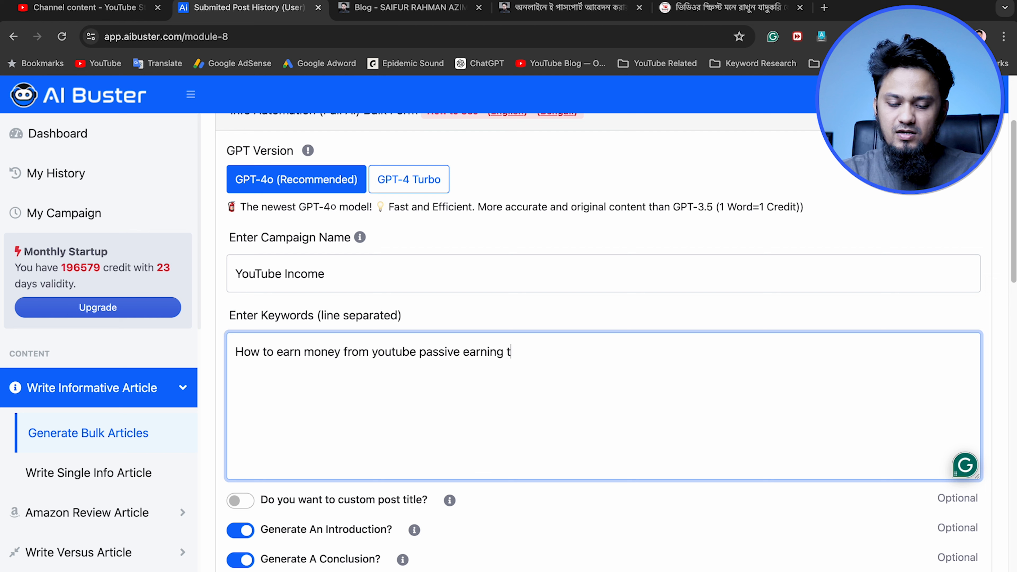
pyautogui.write('ips]')
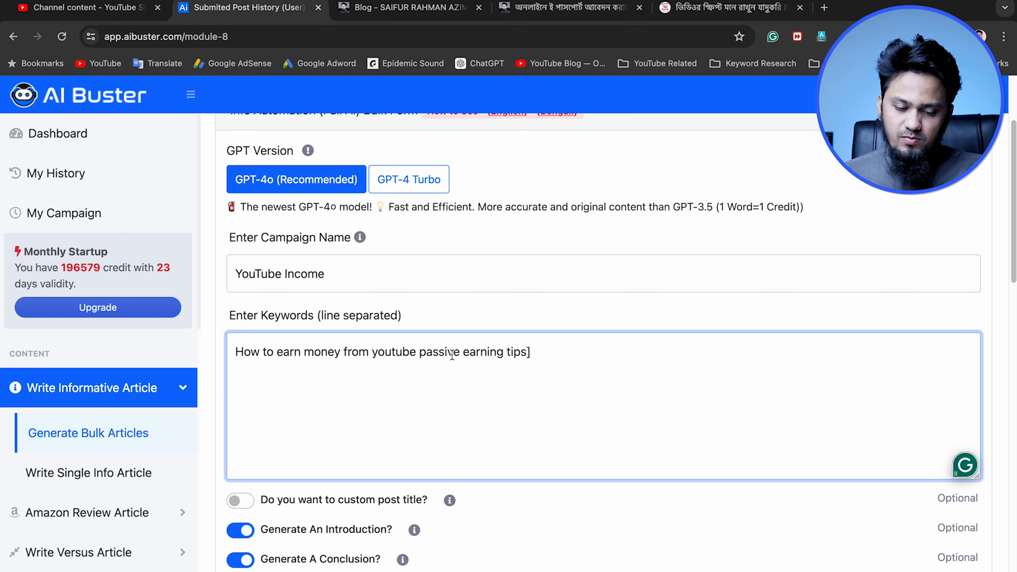
pyautogui.click(420, 353)
pyautogui.write('[')
pyautogui.click(602, 350)
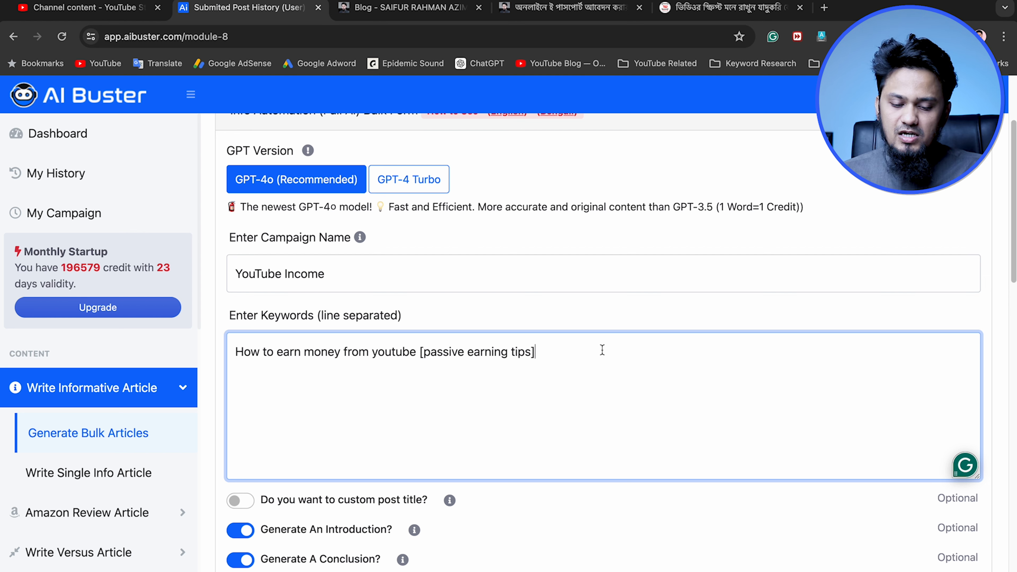
# Add "How to make money from Youtube Shorts" as the second keyword on its own line
pyautogui.press('Return')
pyautogui.write('How to m')
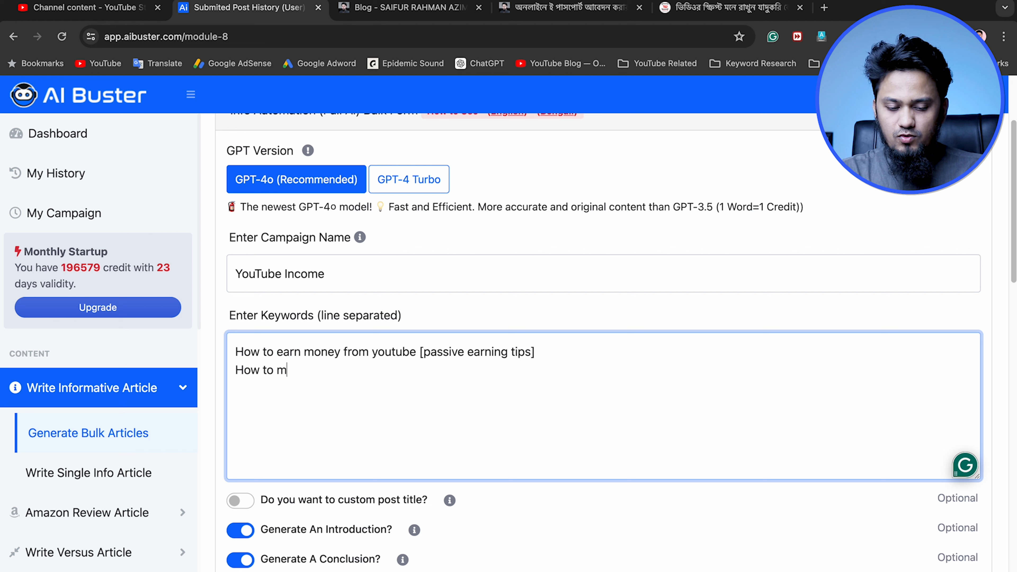
pyautogui.write('ake money fr')
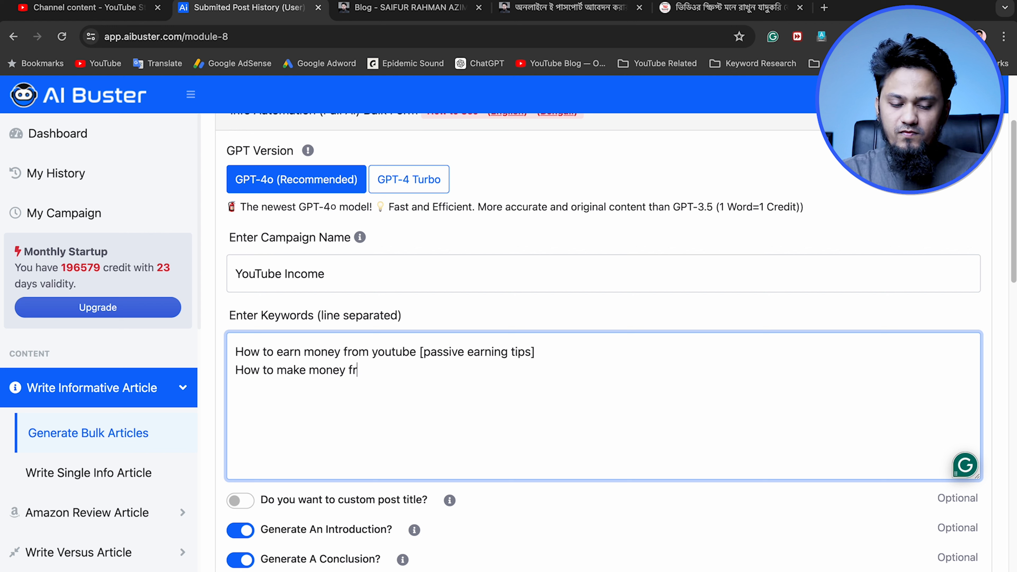
pyautogui.write('om Youtube Sh')
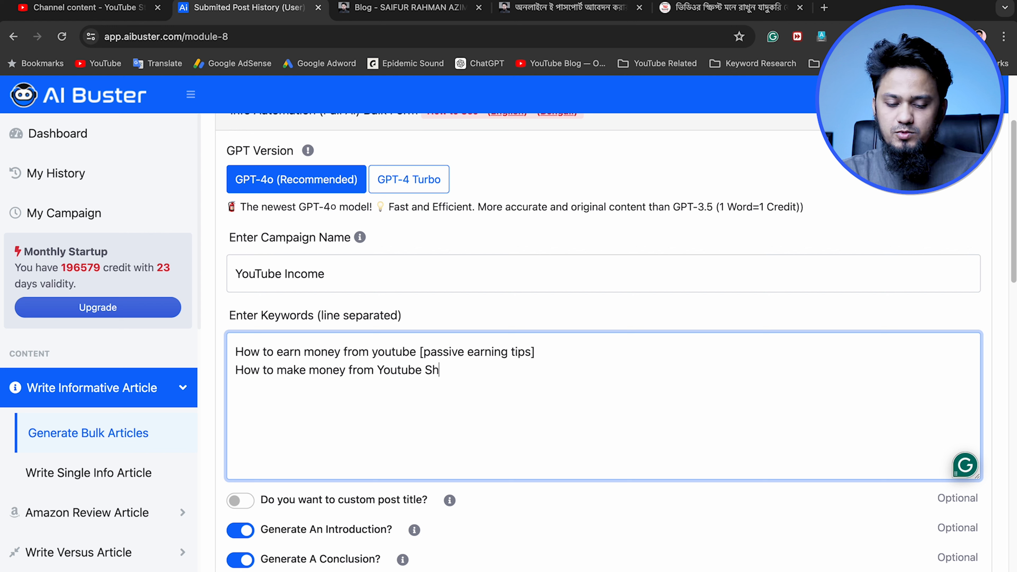
pyautogui.write('orts')
pyautogui.press('Return')
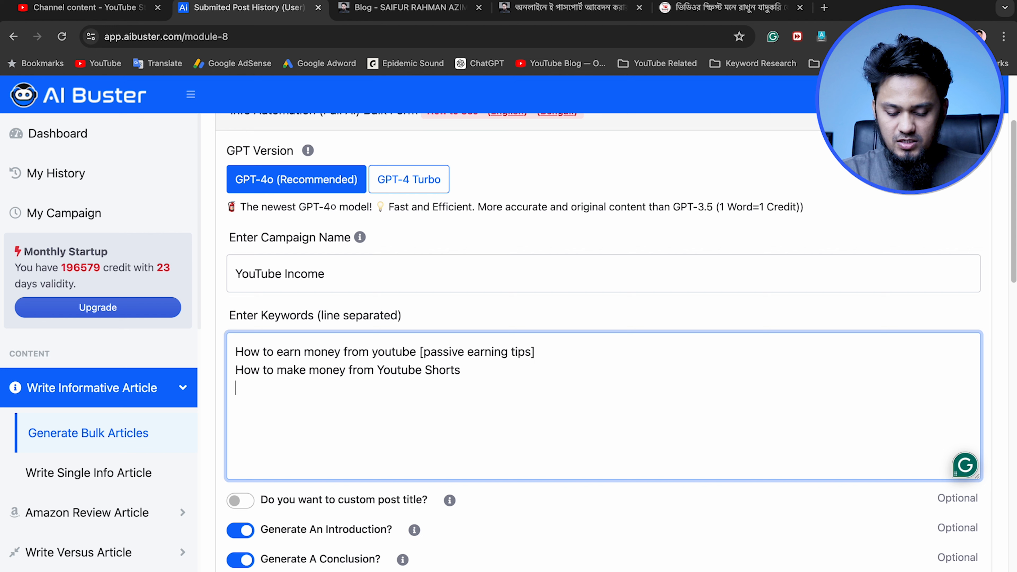
# Add "How to Monetize YouTube Channel" as the third keyword line
pyautogui.write('How to Monetize YouTUbe')
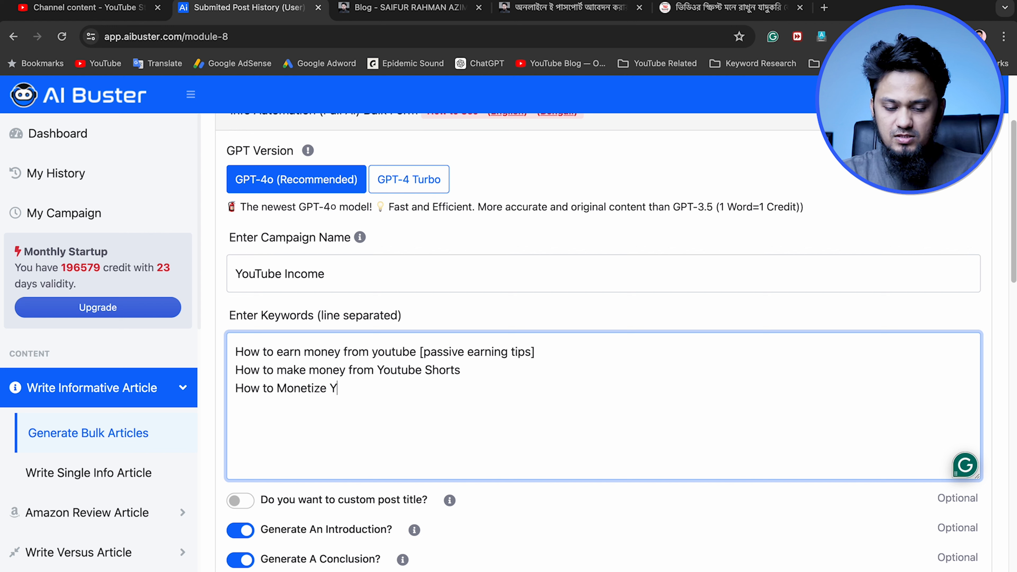
pyautogui.press('BackSpace')
pyautogui.write('ube Channel ')
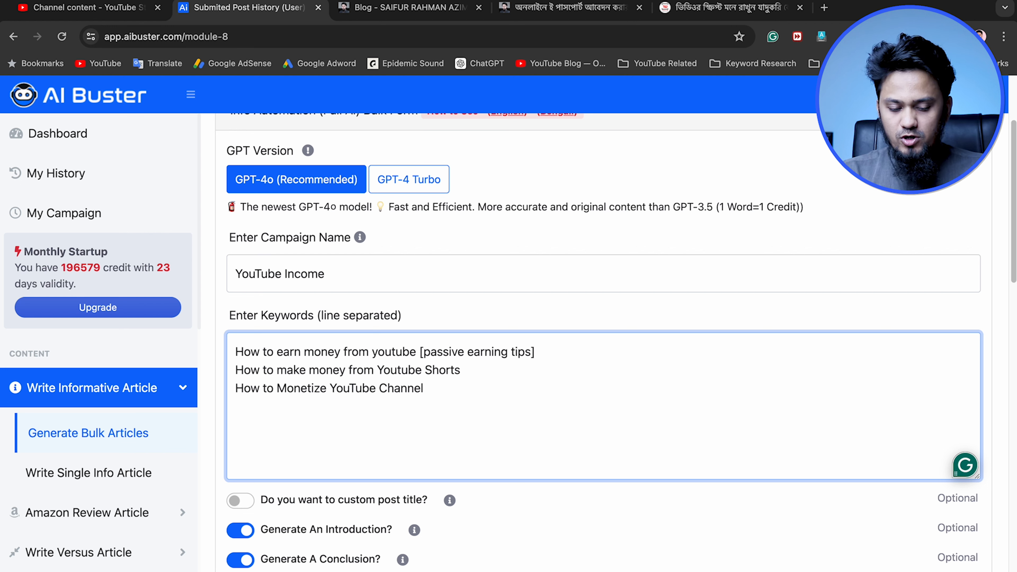
pyautogui.write('How to')
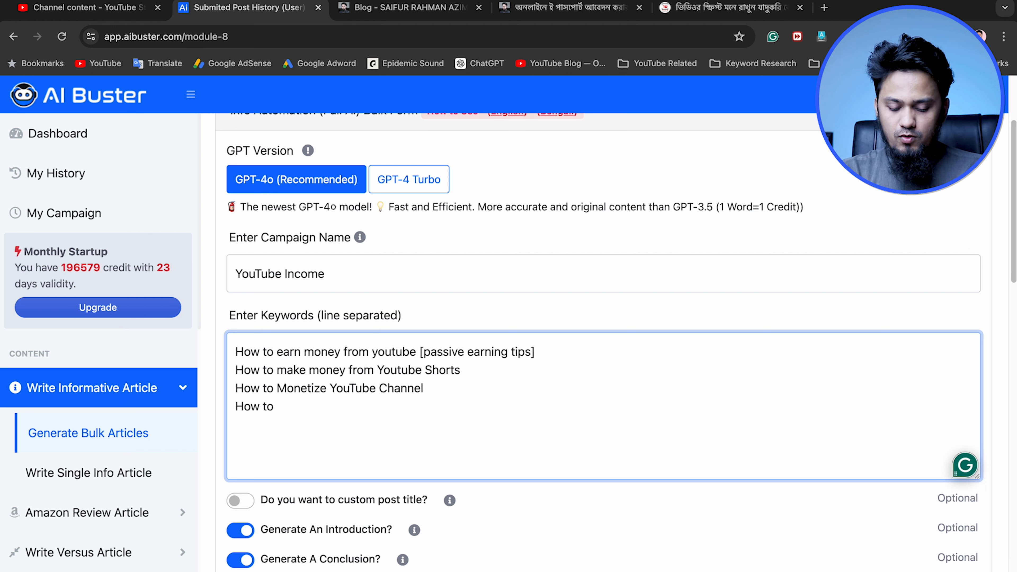
pyautogui.write(' Get YouTube ')
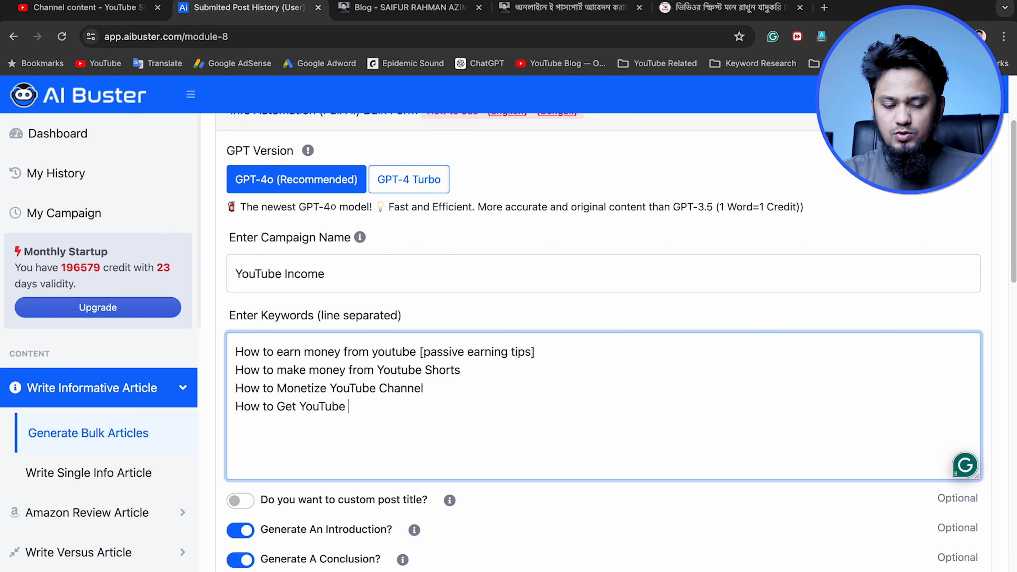
pyautogui.write('Monetization Wat')
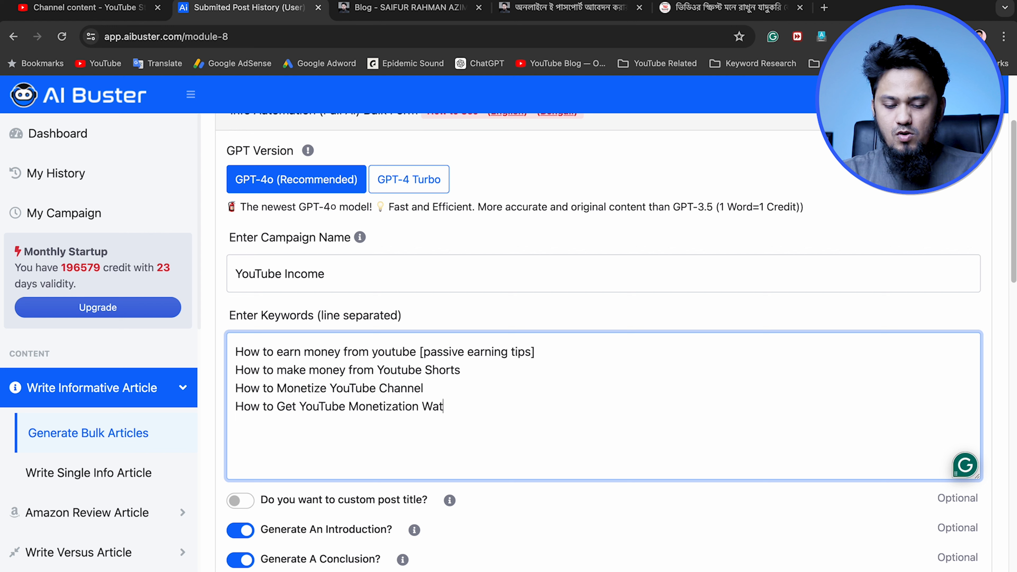
pyautogui.write('chtime shor')
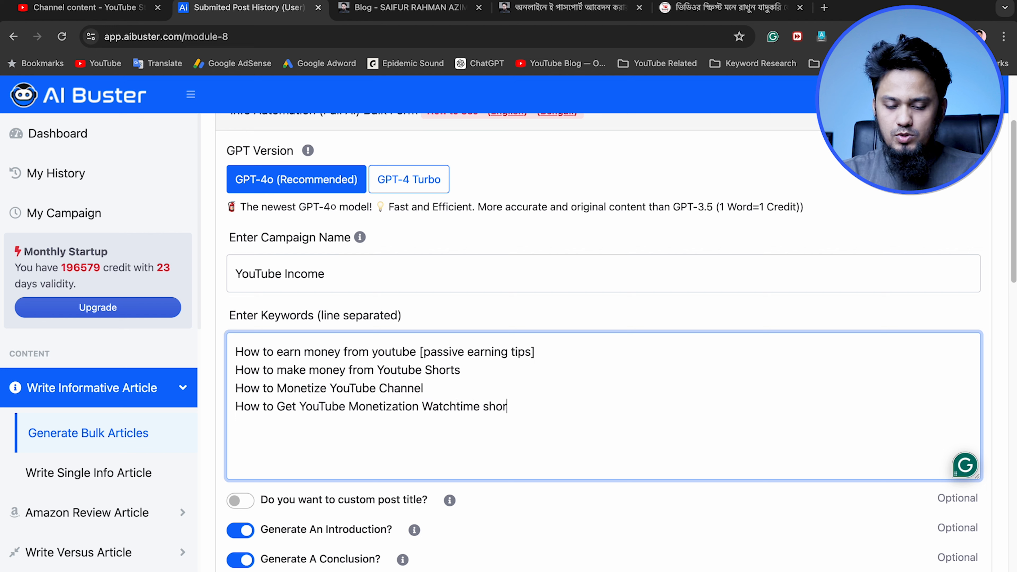
pyautogui.write('tly')
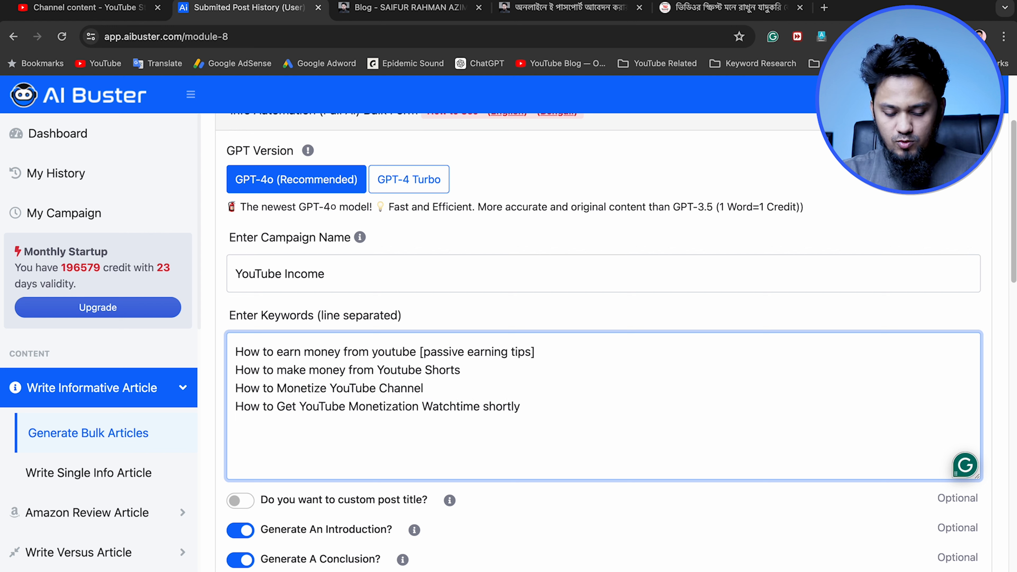
pyautogui.write('How to get m')
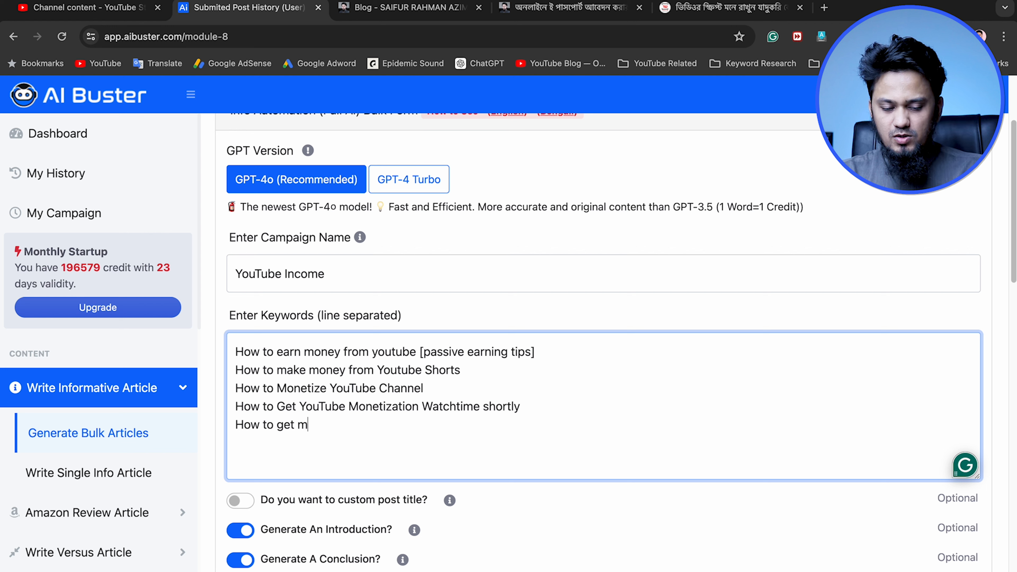
pyautogui.write('ore views and sub')
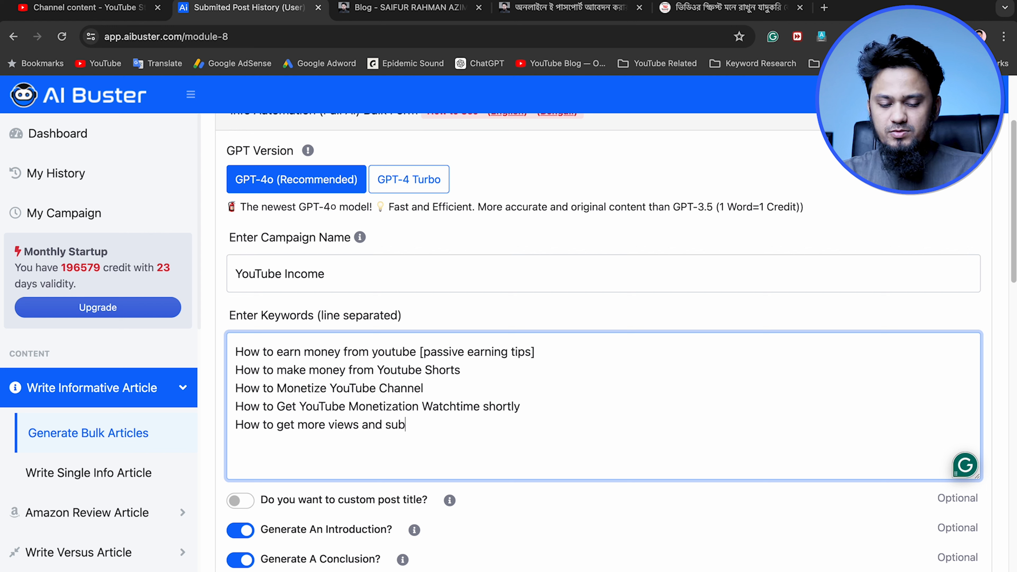
pyautogui.write('scribers on youtube cvhan')
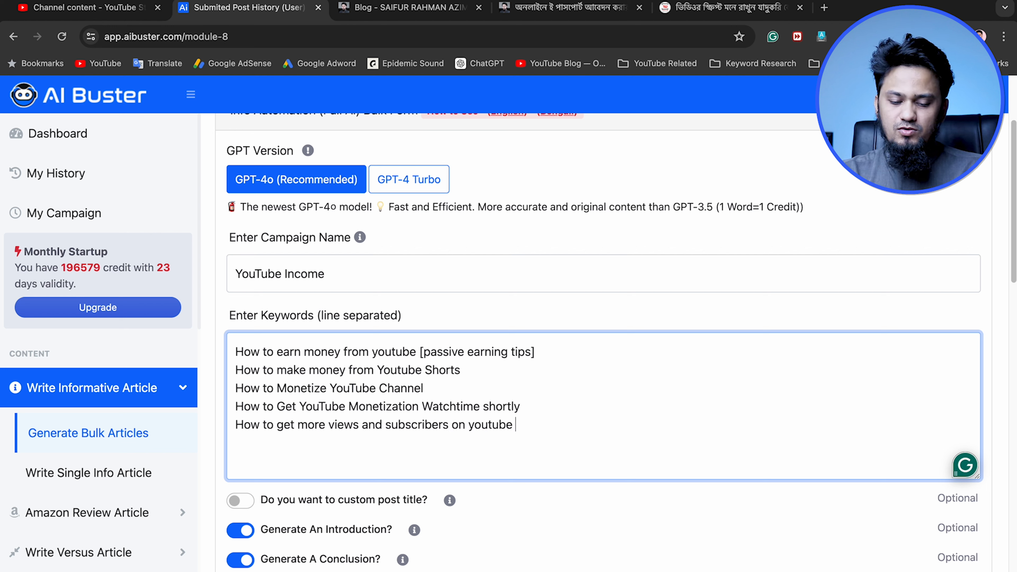
# Add "How to get more views and subscribers on youtube channel" as the fifth keyword line
pyautogui.press('BackSpace')
pyautogui.press('BackSpace')
pyautogui.press('BackSpace')
pyautogui.press('BackSpace')
pyautogui.write('hannel')
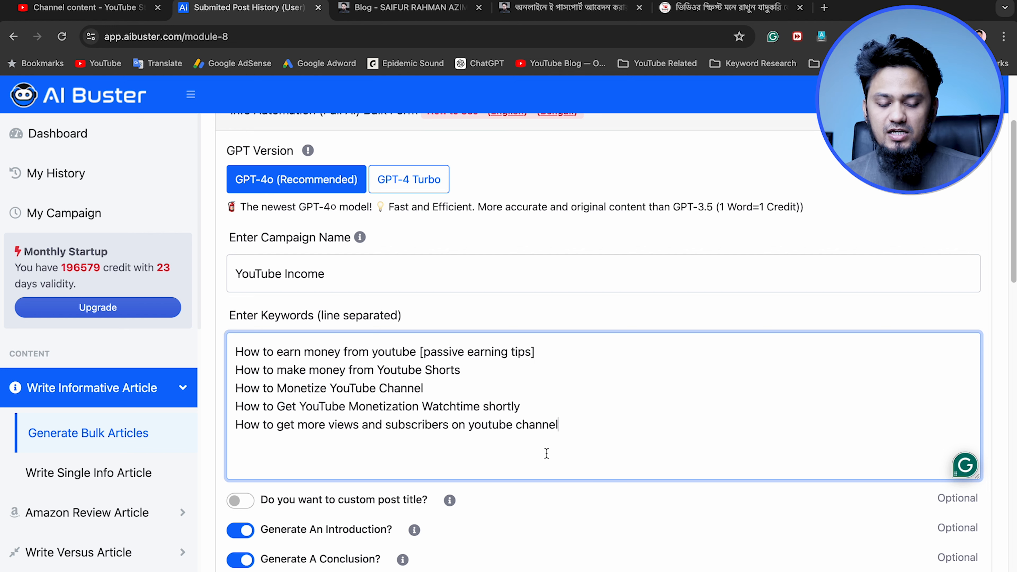
pyautogui.click(553, 353)
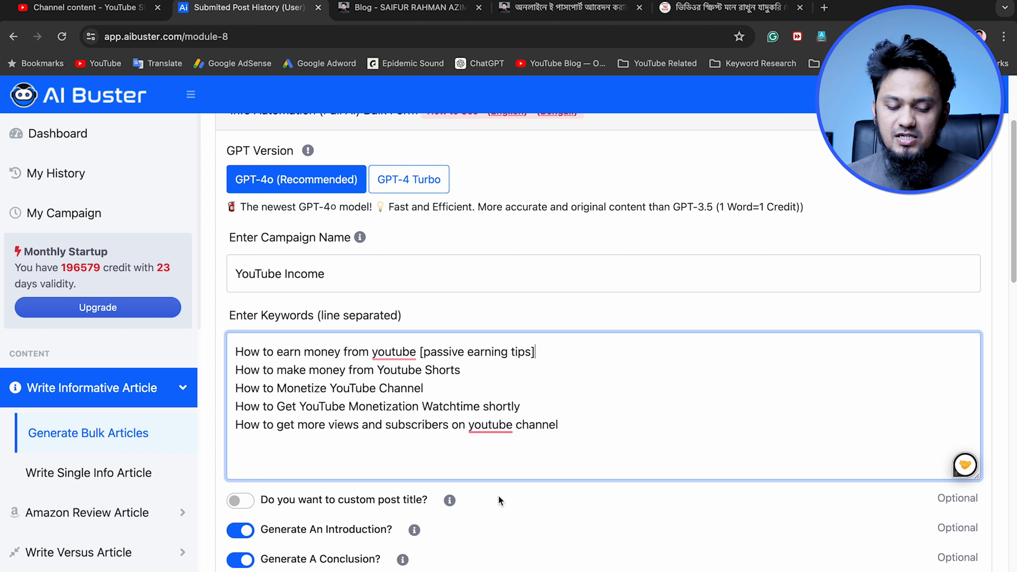
# Review the optional article sections, the available image sources, and the image, video, heading, language and tone settings
pyautogui.scroll(-5, 665, 458)
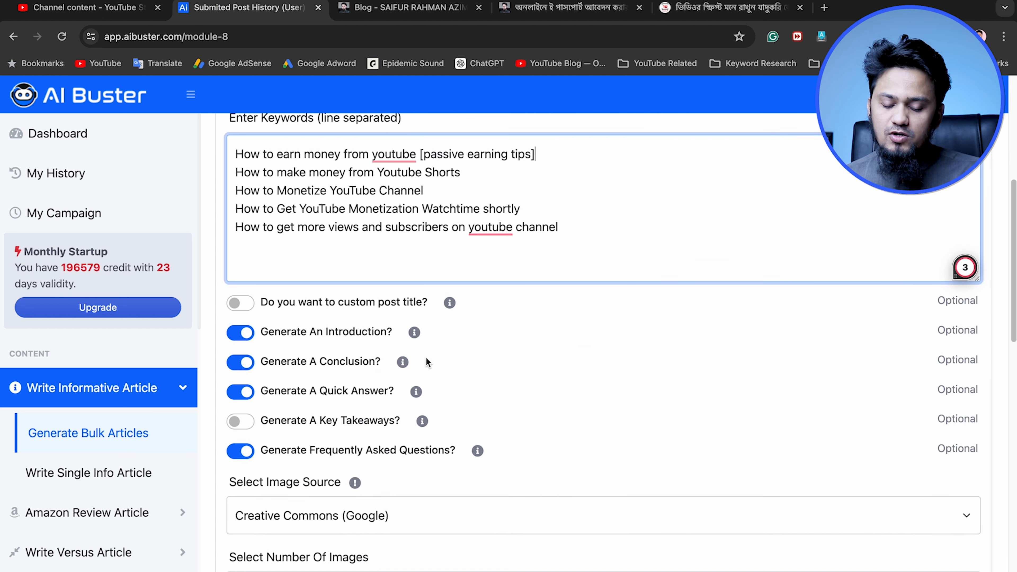
pyautogui.scroll(-2, 486, 517)
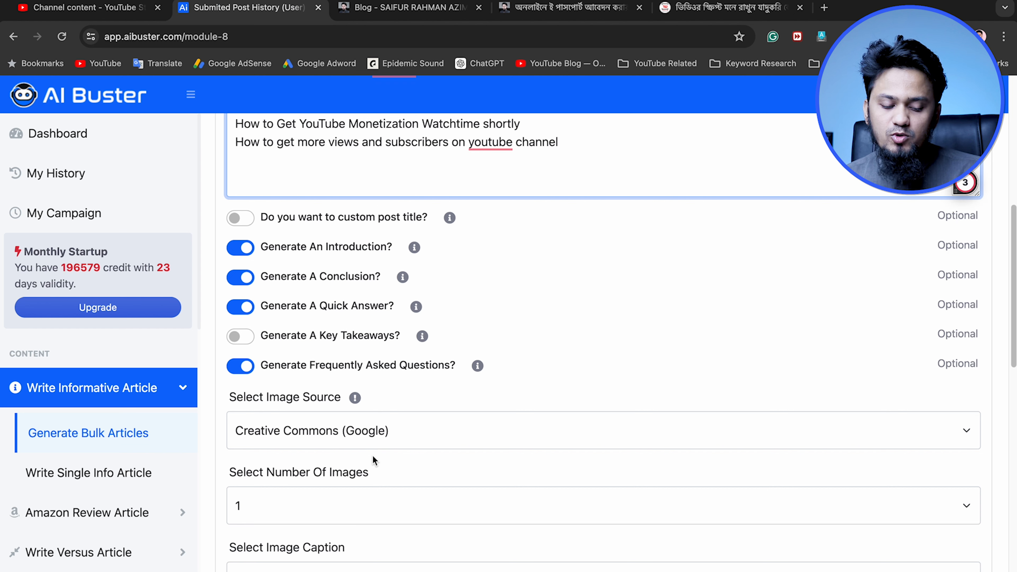
pyautogui.click(390, 431)
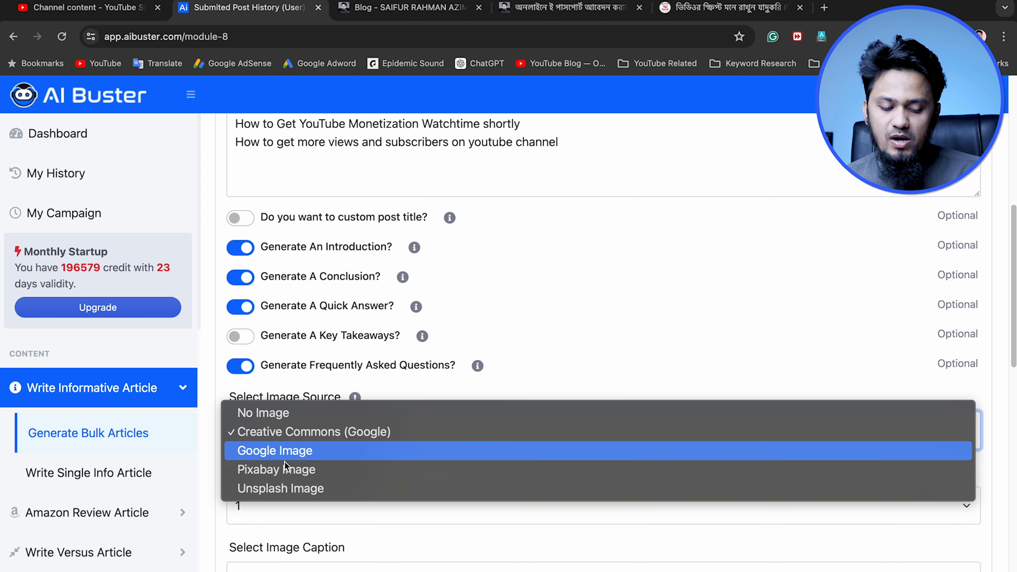
pyautogui.click(552, 375)
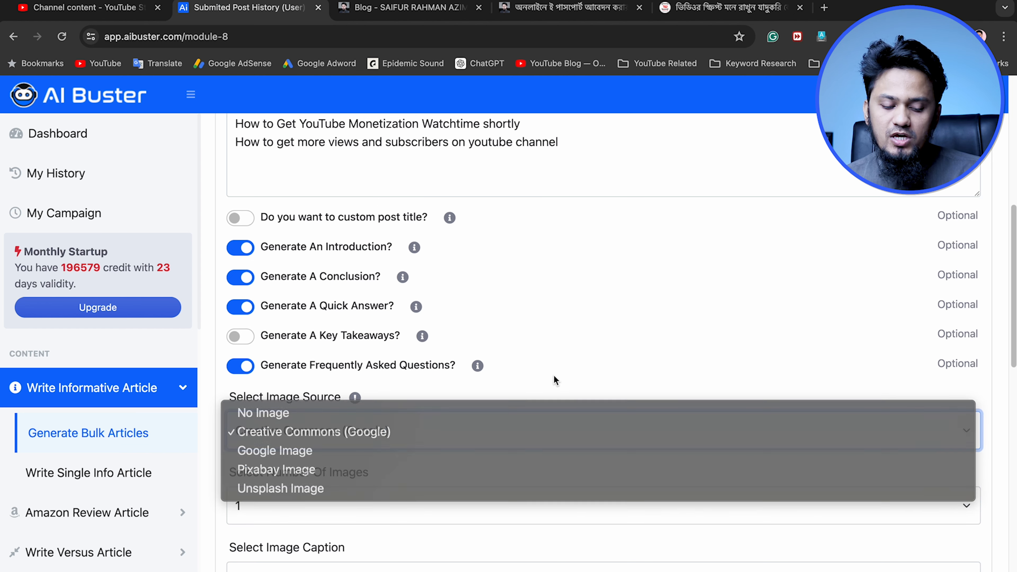
pyautogui.scroll(-3, 355, 494)
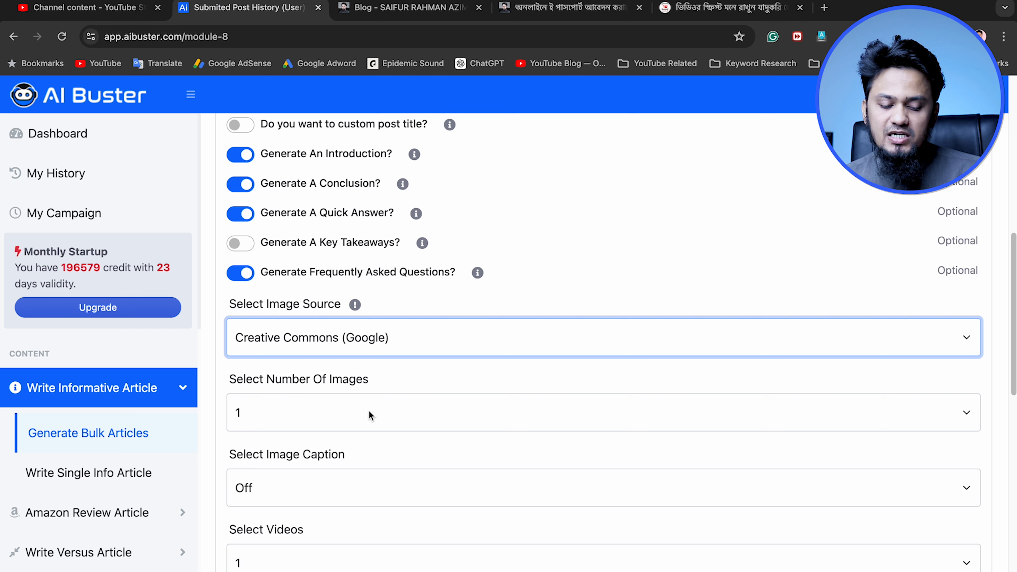
pyautogui.scroll(-5, 366, 412)
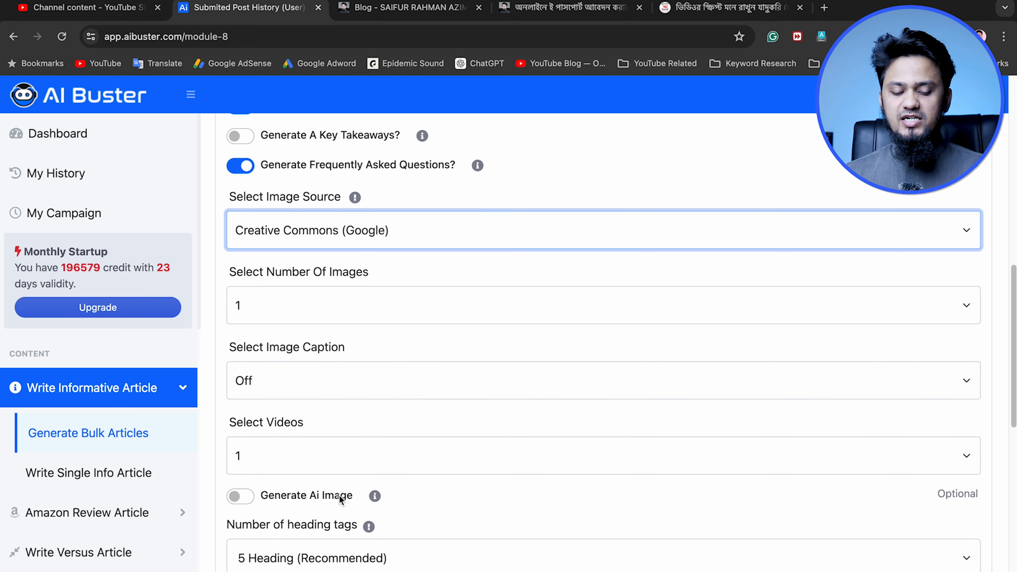
pyautogui.scroll(-4, 417, 468)
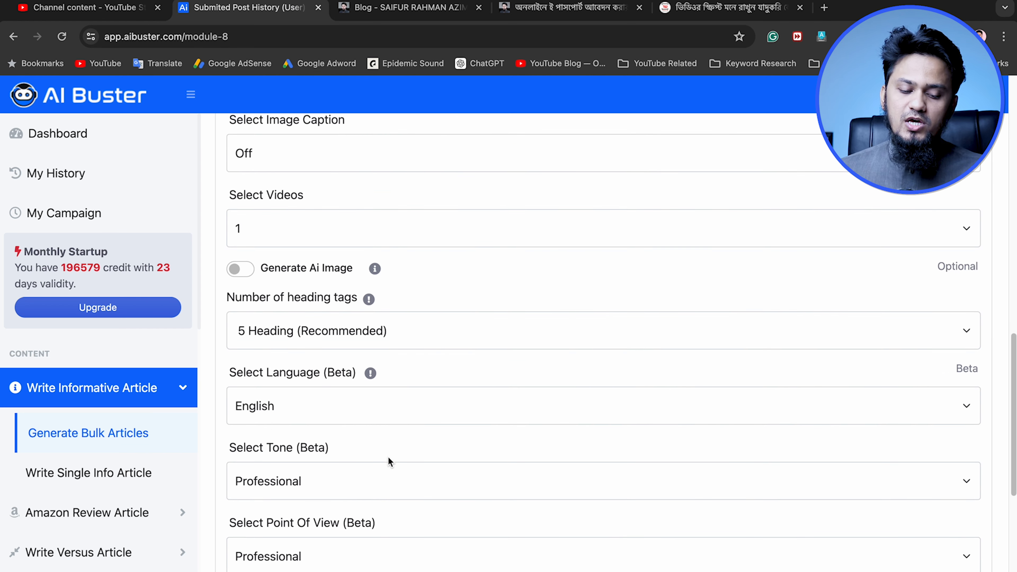
# Enable AI image generation for the bulk articles
pyautogui.scroll(1, 312, 286)
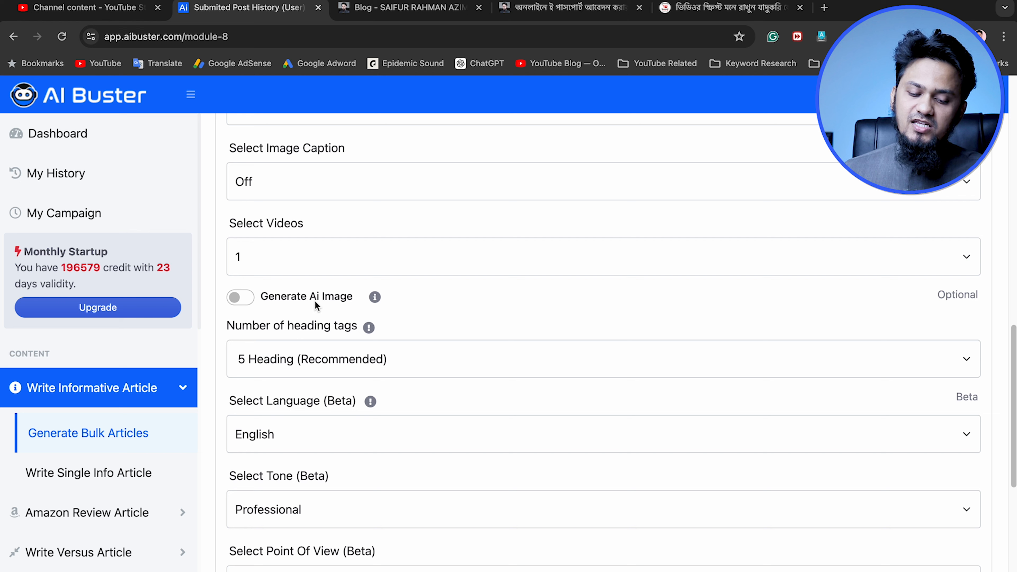
pyautogui.click(248, 299)
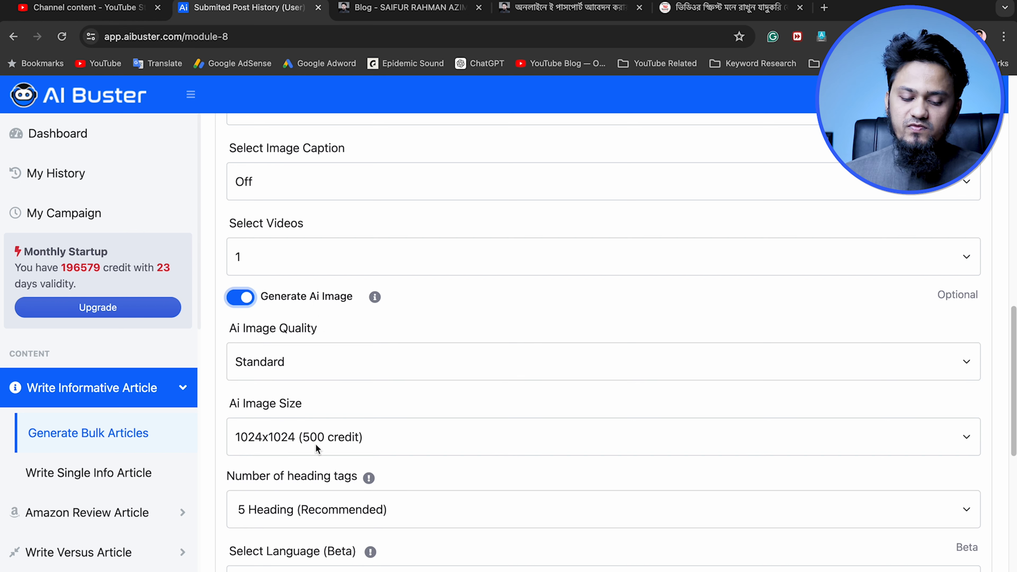
pyautogui.click(247, 300)
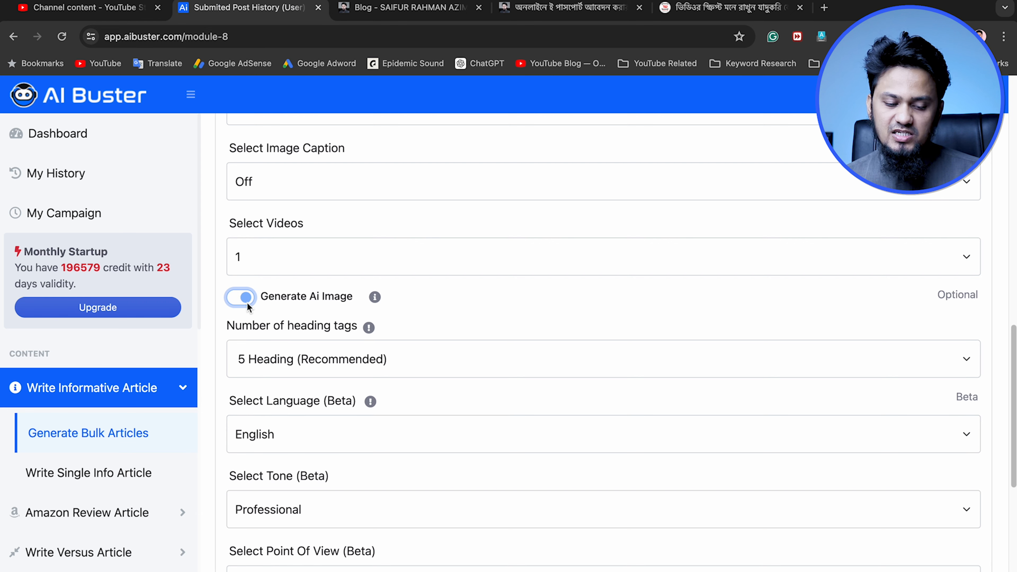
pyautogui.click(242, 299)
pyautogui.scroll(-1, 320, 401)
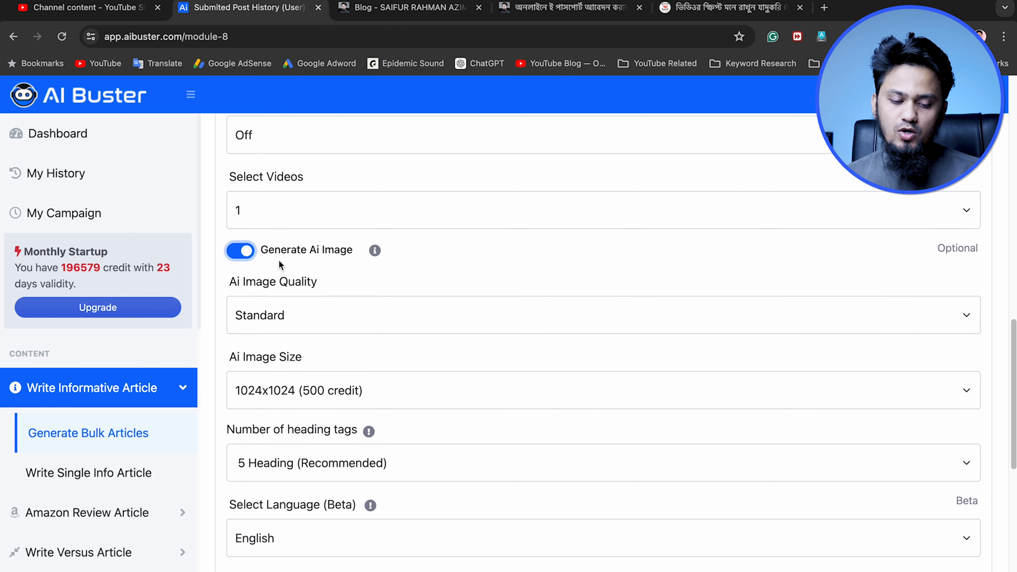
# Turn off AI image generation for the bulk articles
pyautogui.click(245, 253)
pyautogui.scroll(-3, 338, 389)
pyautogui.scroll(-3, 338, 388)
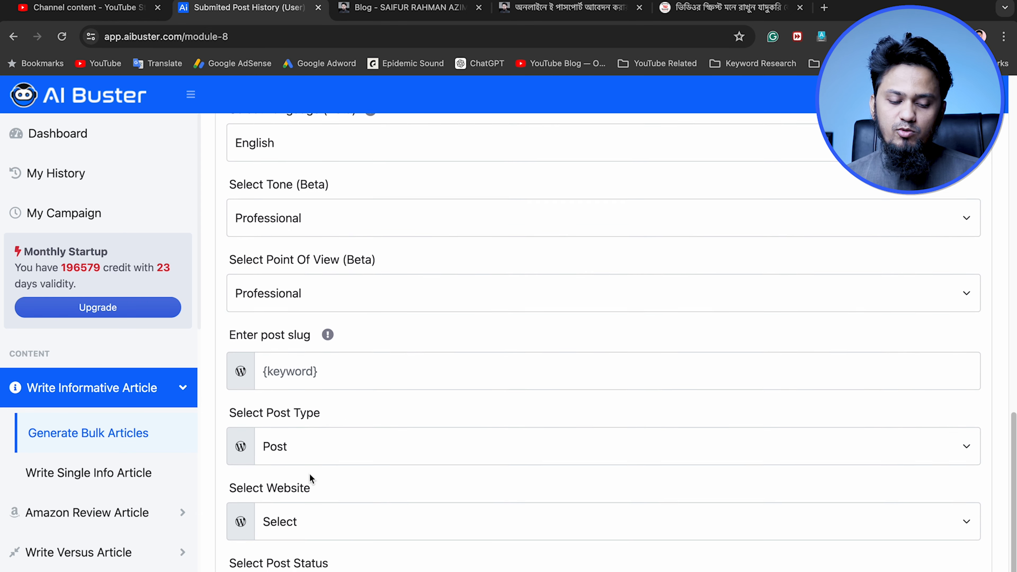
# Examine the WordPress publishing settings of the bulk campaign: the post slug, the available post types and the website choices
pyautogui.click(320, 370)
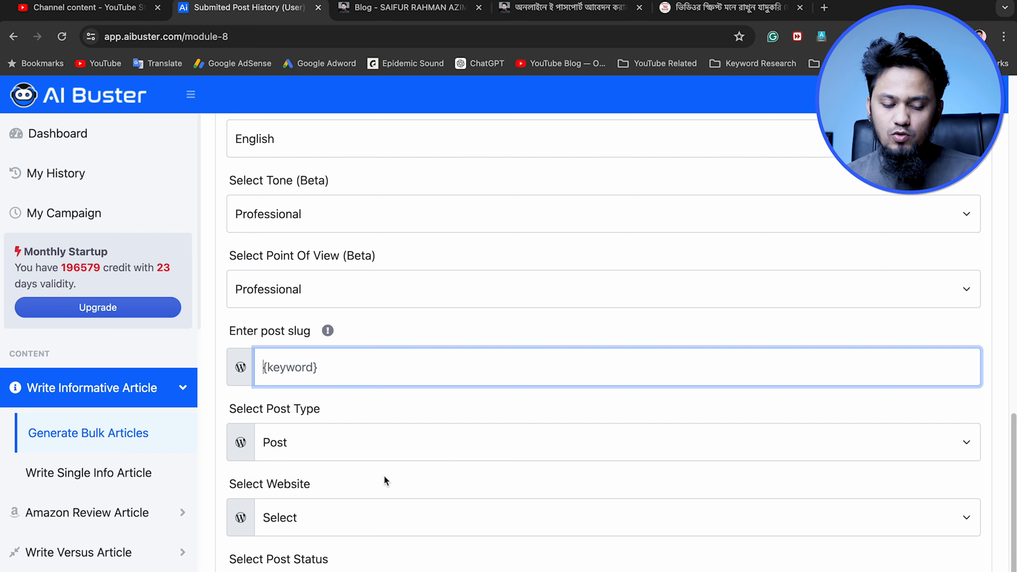
pyautogui.click(328, 445)
pyautogui.click(326, 439)
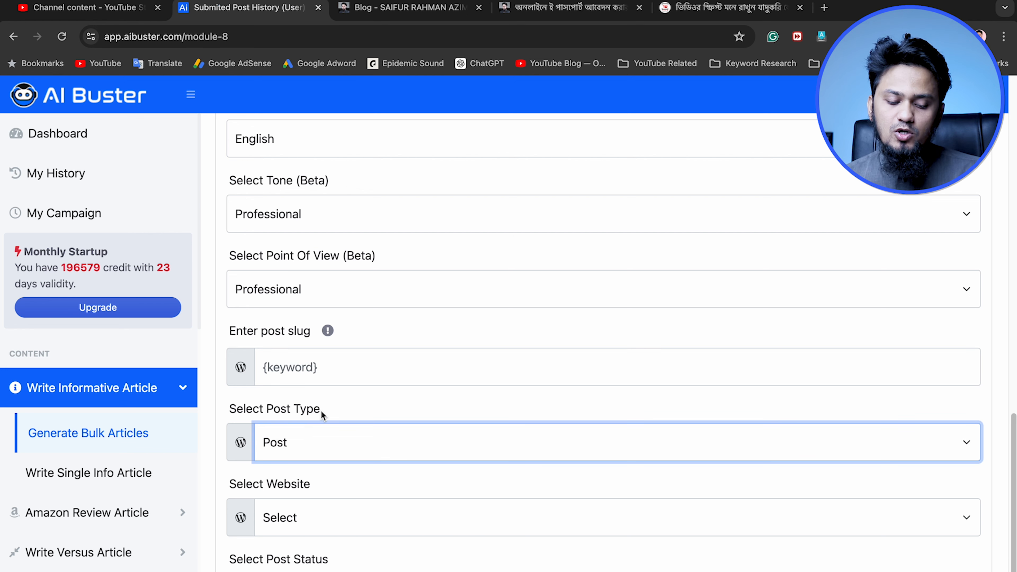
pyautogui.click(360, 439)
pyautogui.click(341, 415)
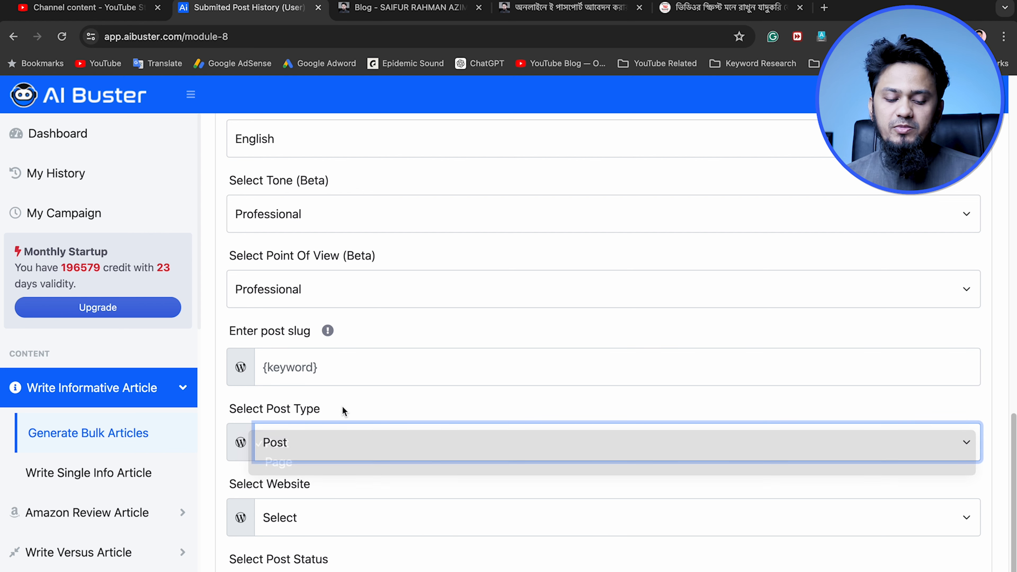
pyautogui.click(300, 529)
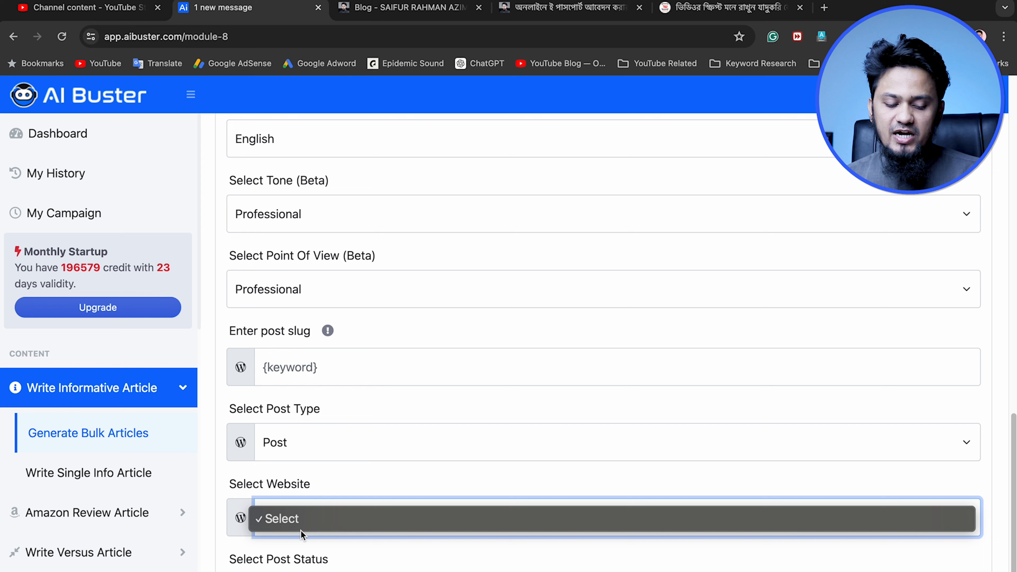
pyautogui.click(342, 476)
pyautogui.click(328, 510)
pyautogui.click(300, 490)
pyautogui.scroll(-2, 301, 489)
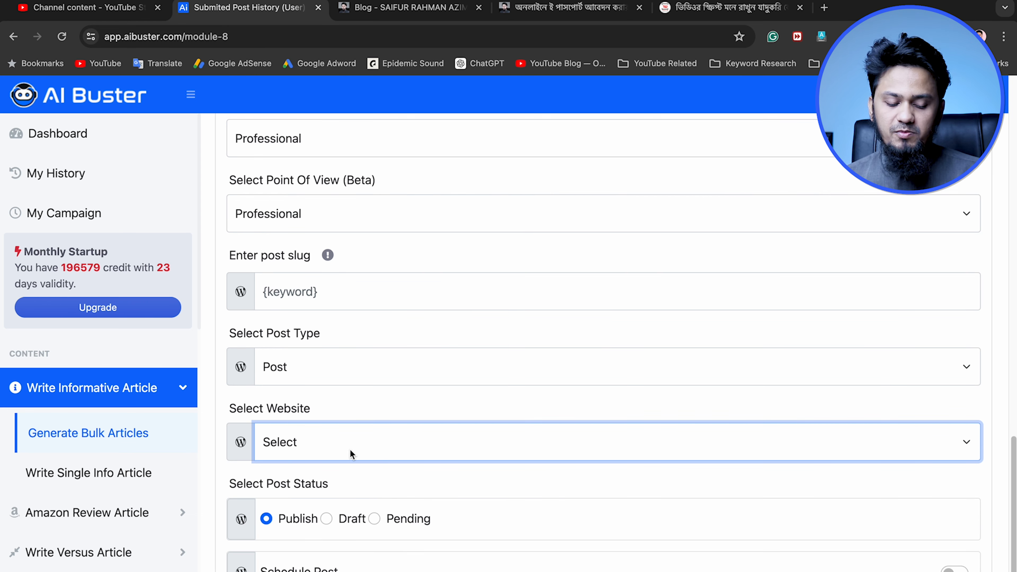
pyautogui.scroll(-2, 316, 501)
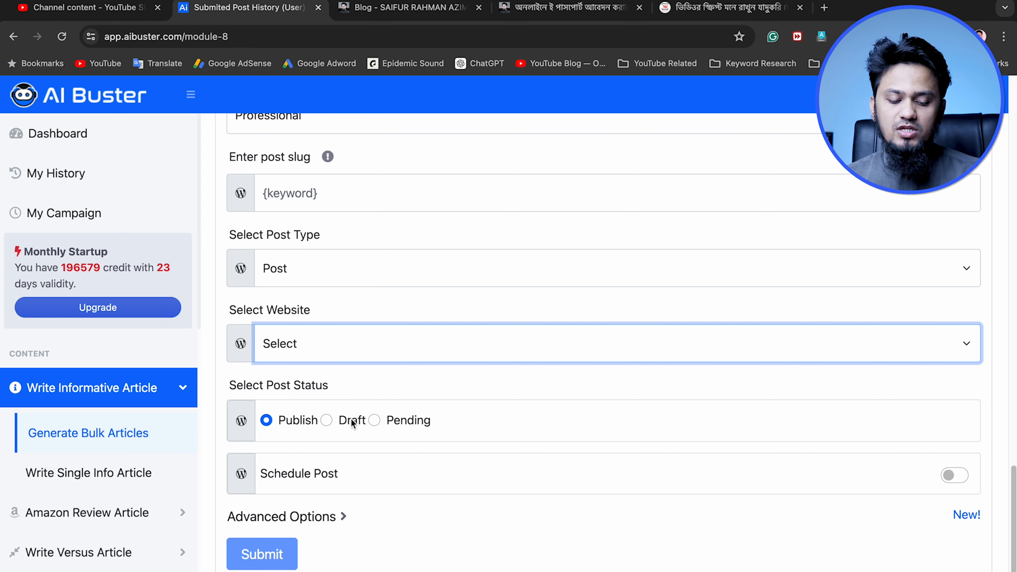
# Try the Draft post status and the Schedule Post option, and return to Publish with scheduling turned off
pyautogui.click(327, 420)
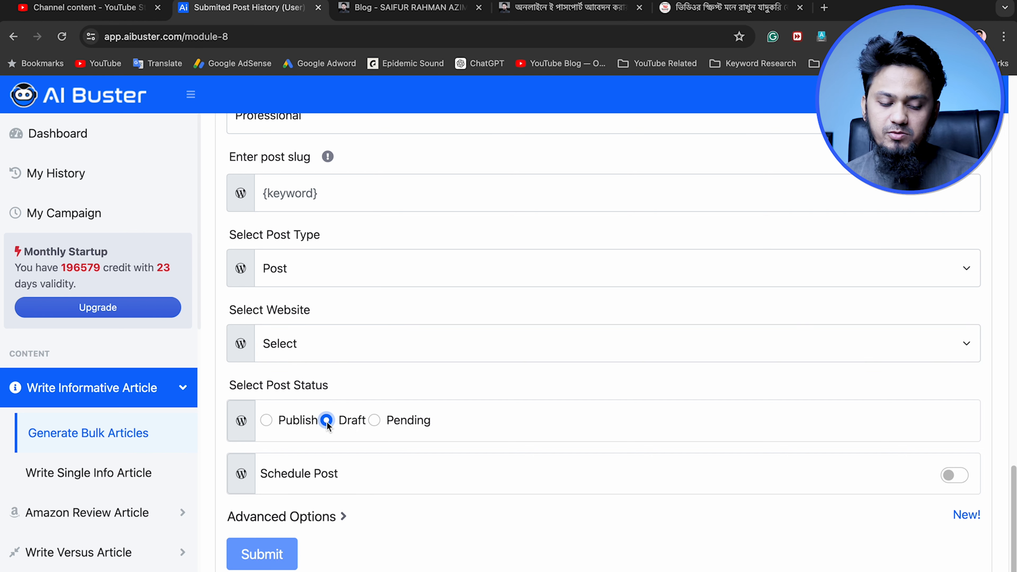
pyautogui.click(266, 421)
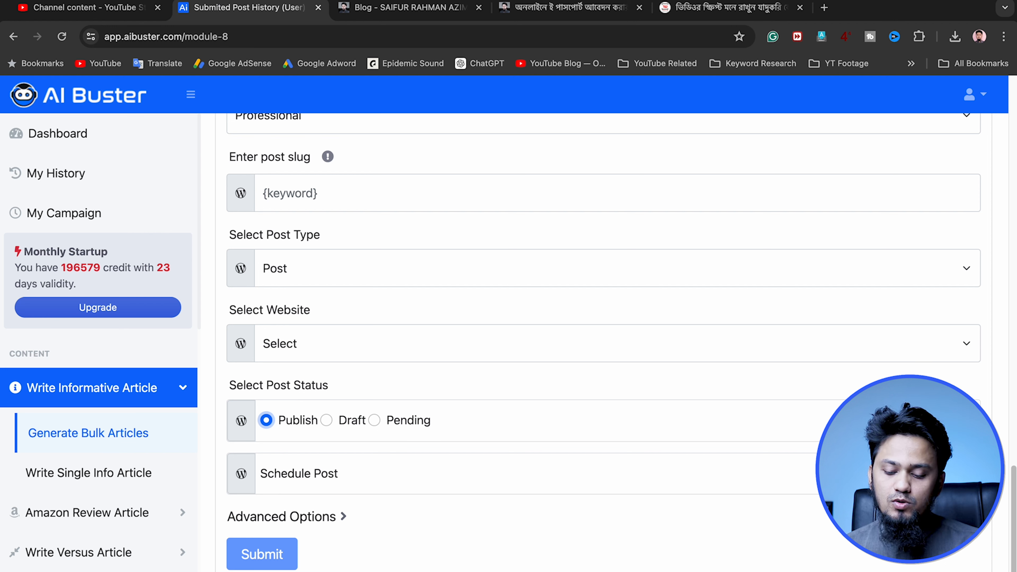
pyautogui.click(961, 473)
pyautogui.click(419, 465)
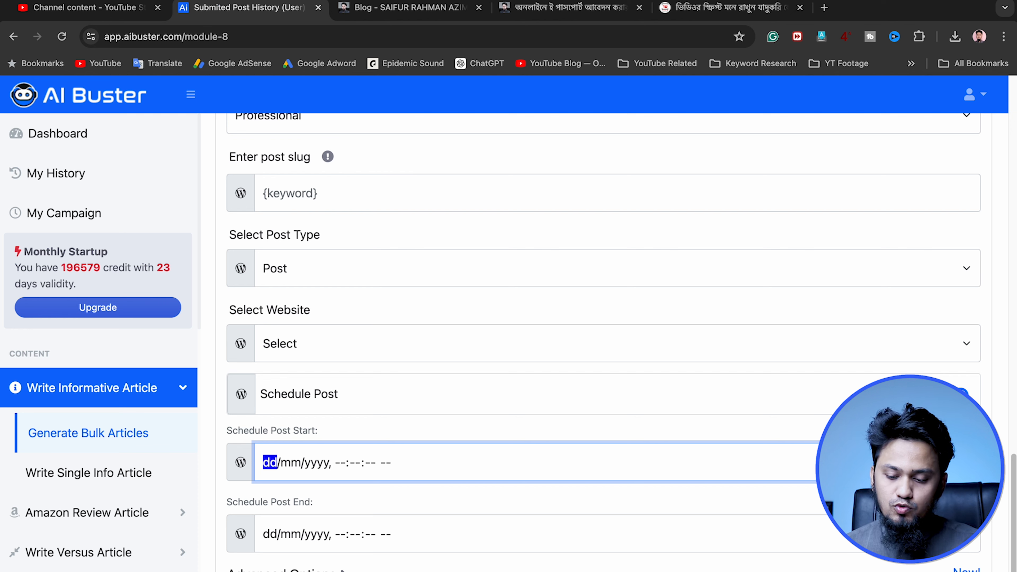
pyautogui.click(959, 395)
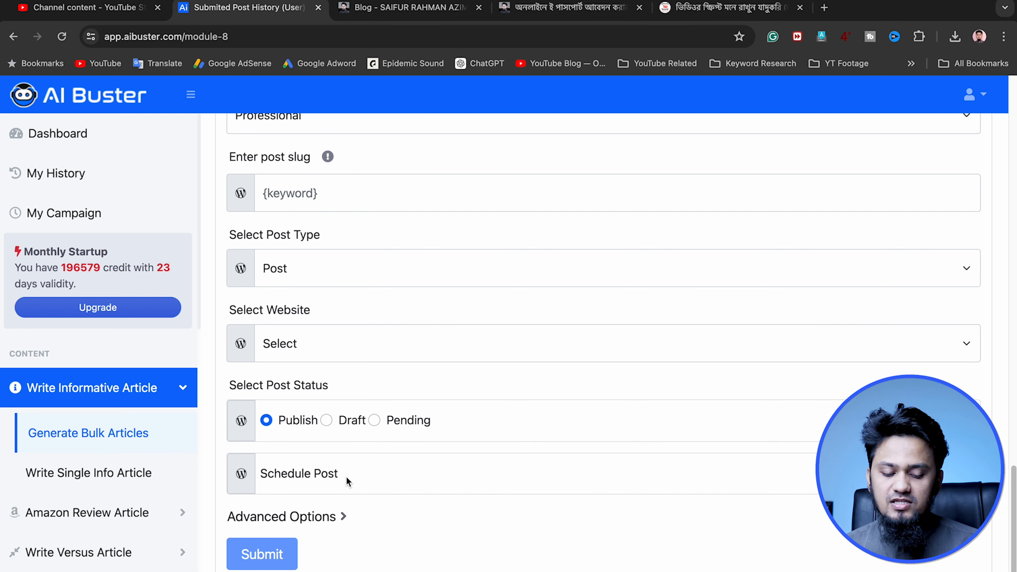
# Open the Single Amazon Review form and look through its keyword, article section, product number and Amazon tag settings
pyautogui.scroll(-1, 346, 478)
pyautogui.scroll(1, 263, 559)
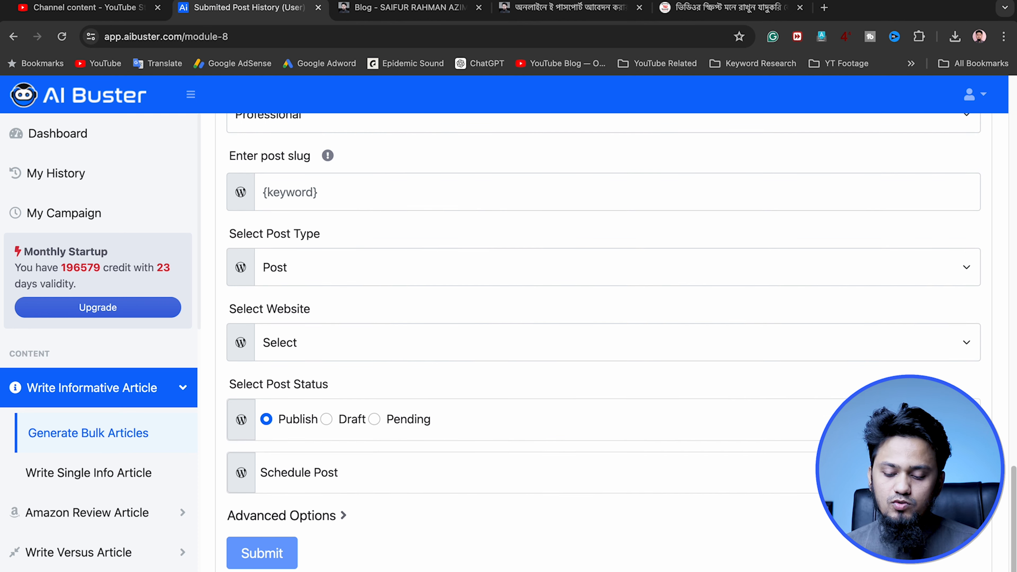
pyautogui.scroll(-1, 530, 509)
pyautogui.scroll(20, 529, 508)
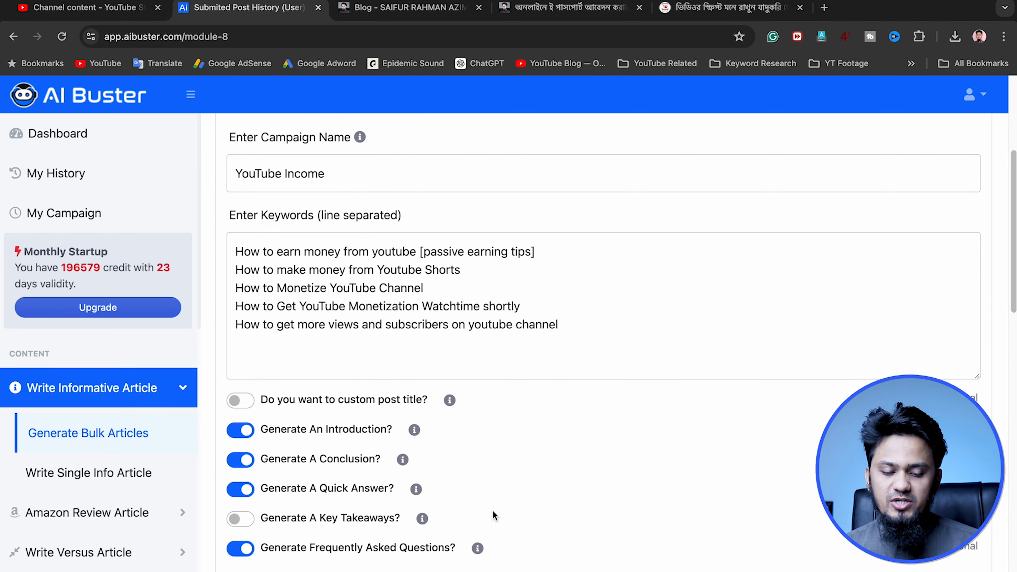
pyautogui.scroll(4, 492, 510)
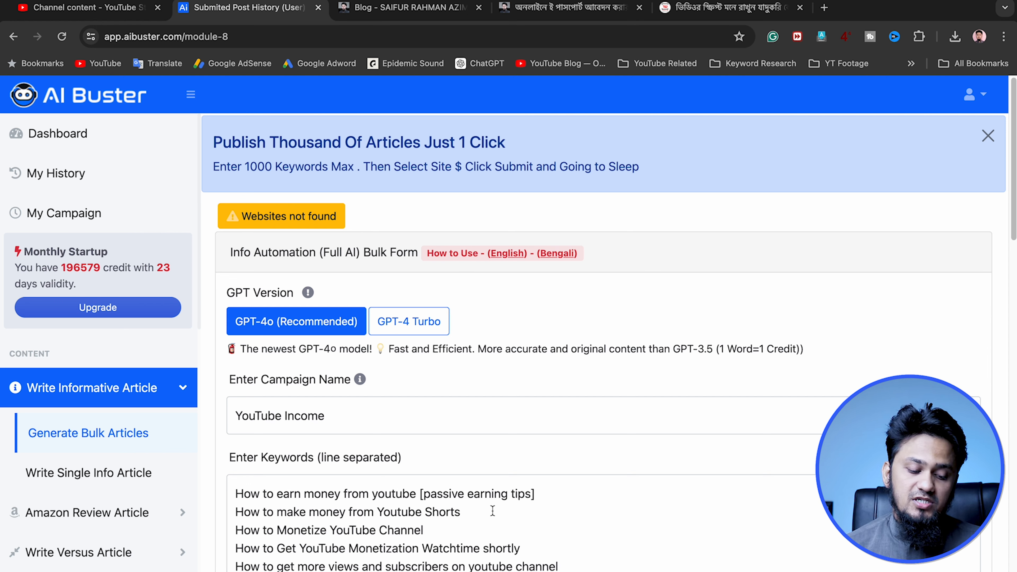
pyautogui.click(114, 516)
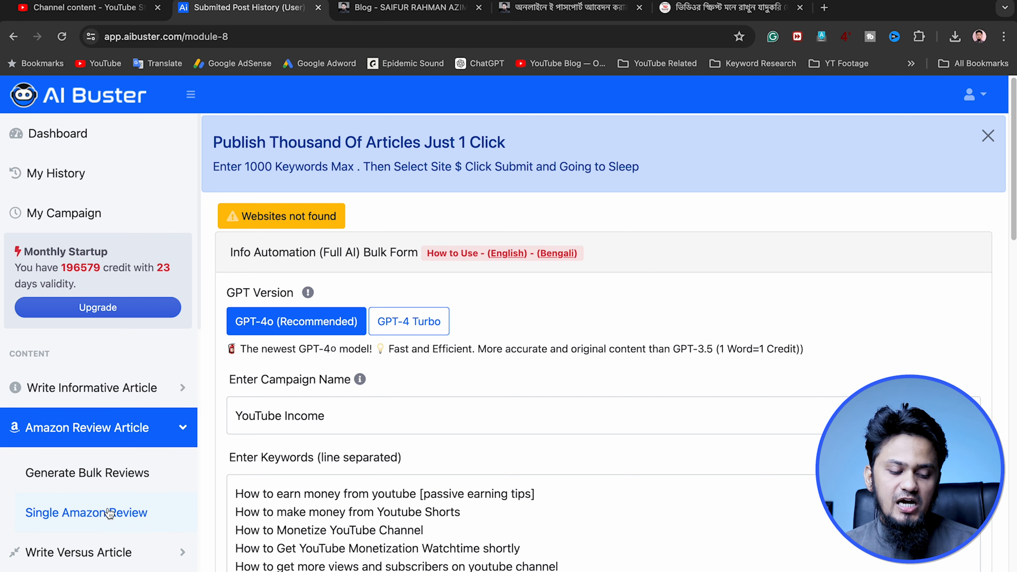
pyautogui.click(86, 428)
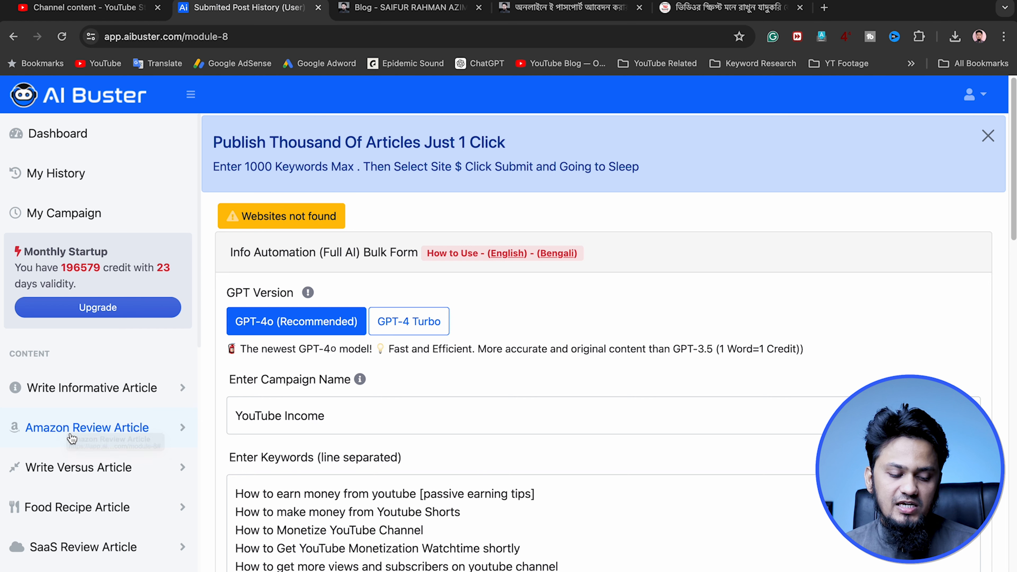
pyautogui.click(84, 429)
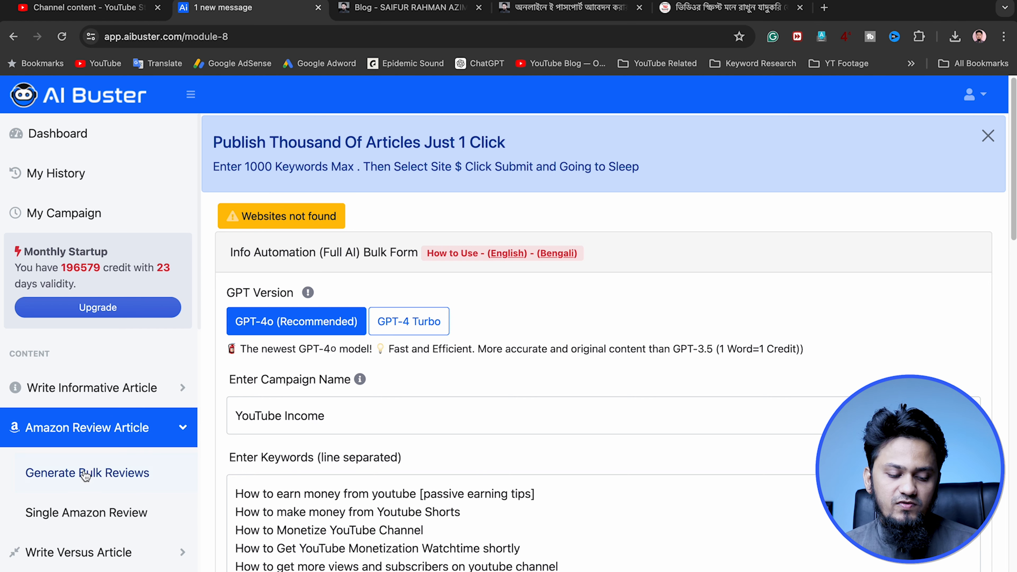
pyautogui.click(92, 516)
pyautogui.scroll(-9, 435, 470)
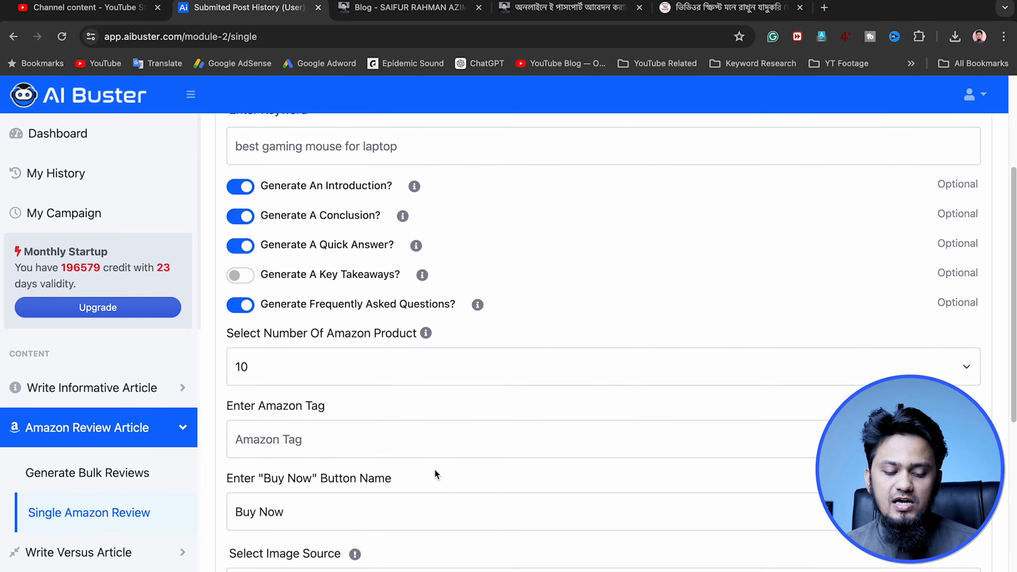
pyautogui.scroll(1, 410, 479)
pyautogui.scroll(5, 410, 479)
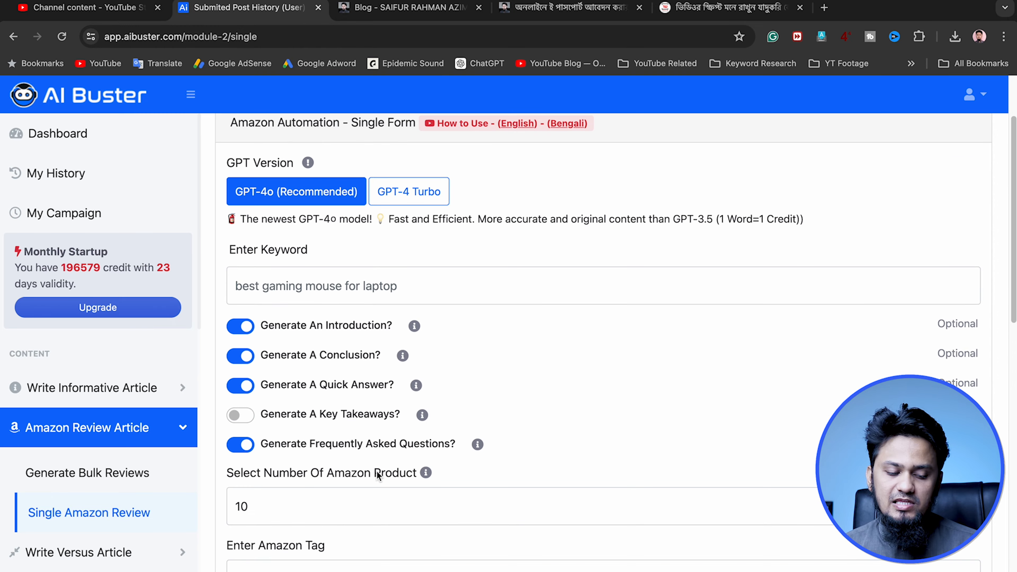
# Open the form for writing a single versus article
pyautogui.click(176, 434)
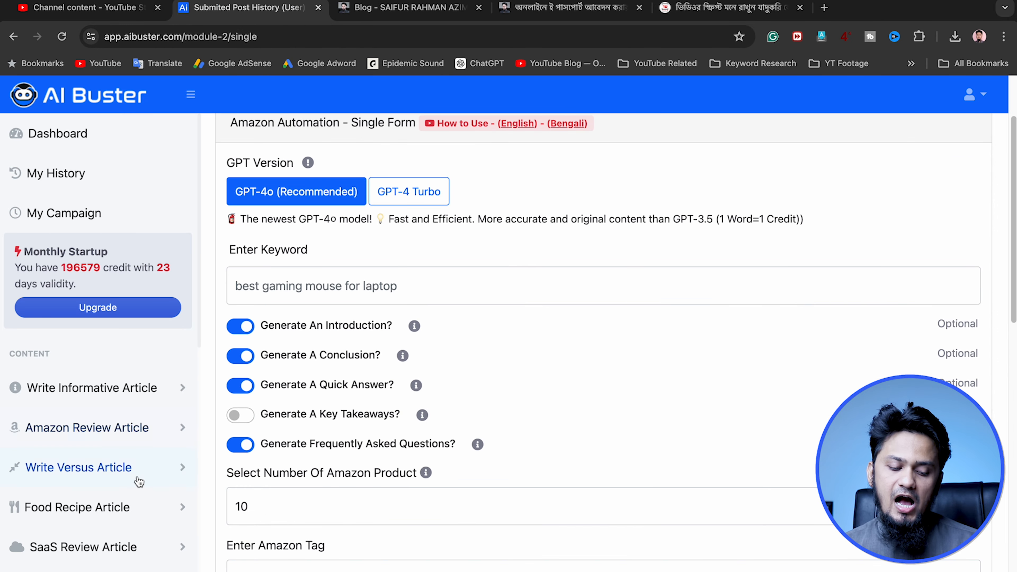
pyautogui.click(154, 475)
pyautogui.click(91, 539)
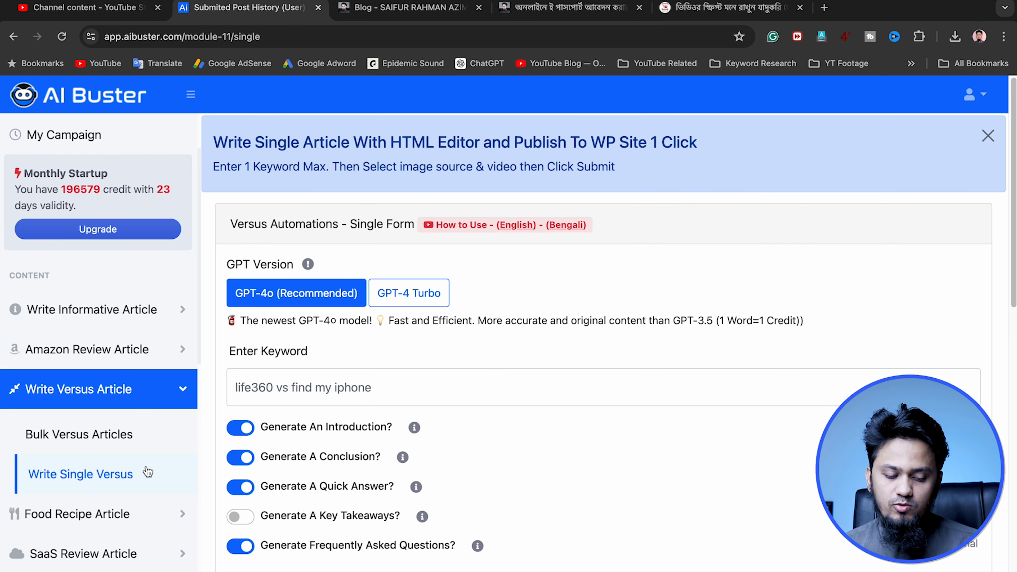
pyautogui.scroll(-2, 414, 466)
pyautogui.scroll(-1, 414, 466)
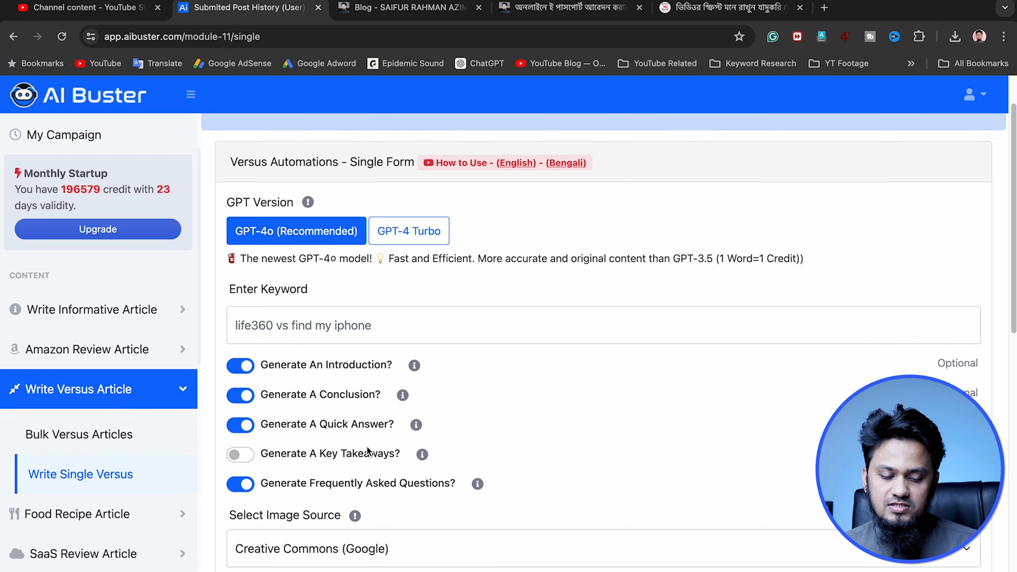
# Enter "YouTube VS Facebook Income" as the keyword of the single versus article
pyautogui.click(331, 326)
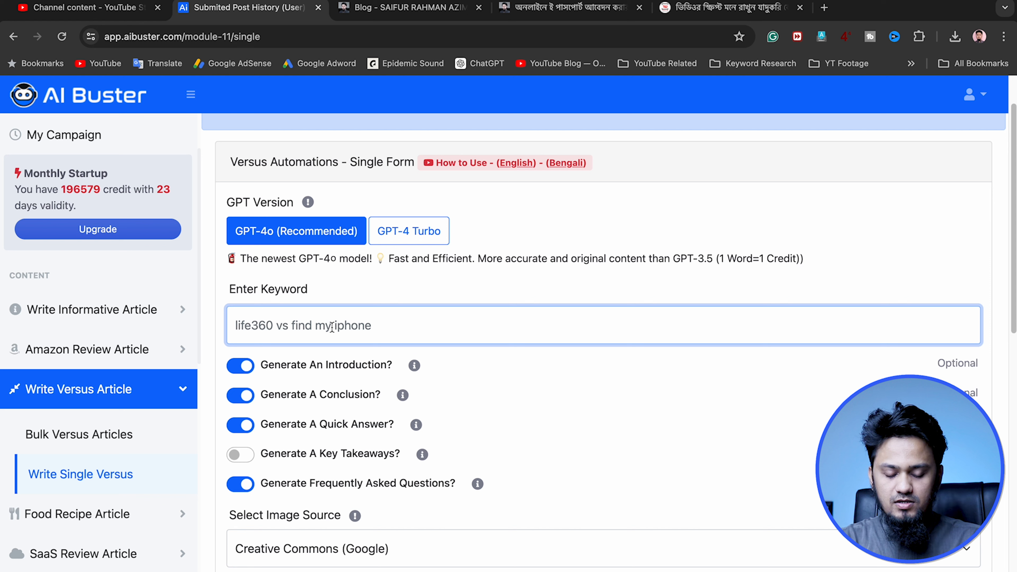
pyautogui.write('YouTUbe ')
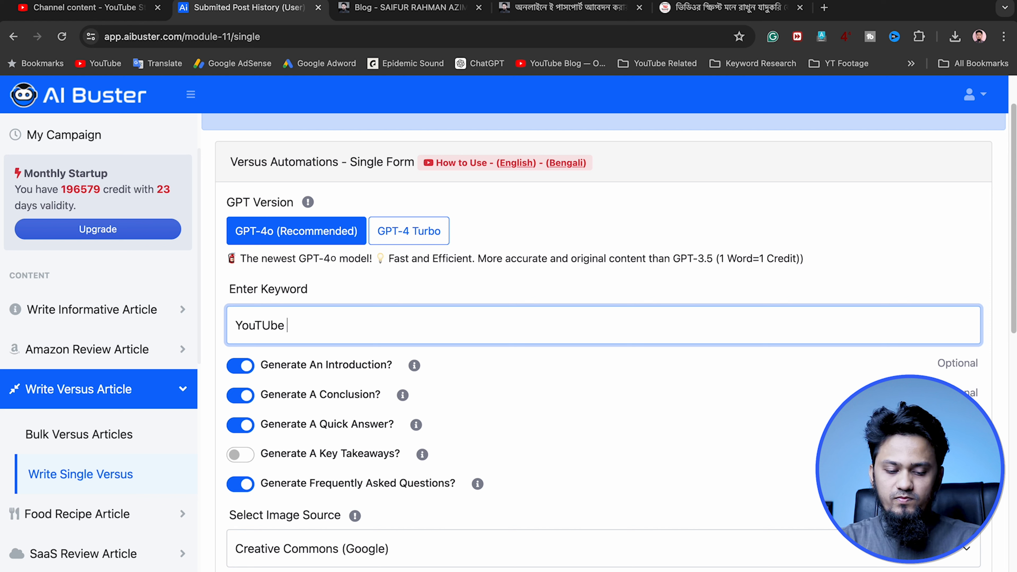
pyautogui.write('be VS ')
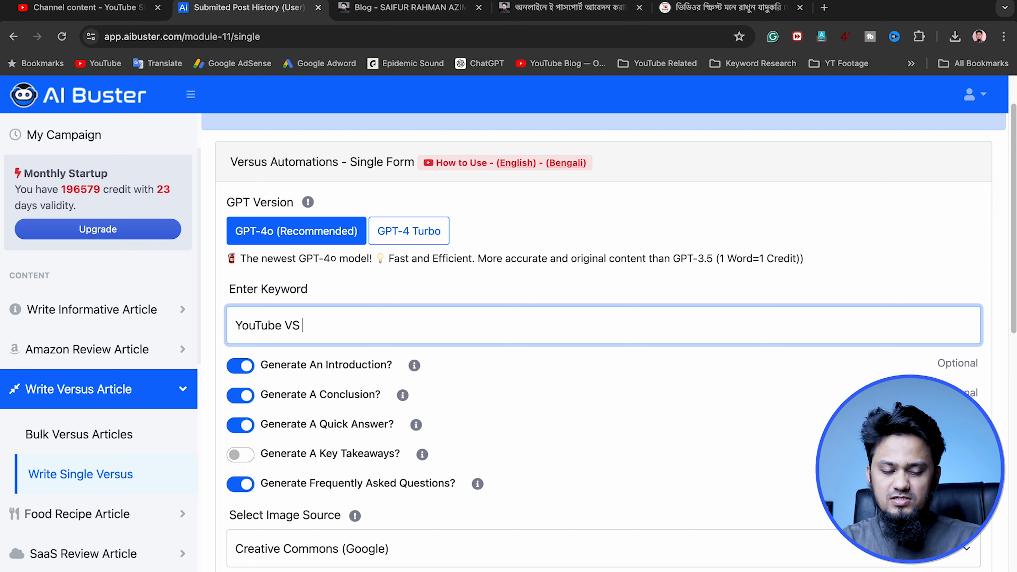
pyautogui.write('Facebook In')
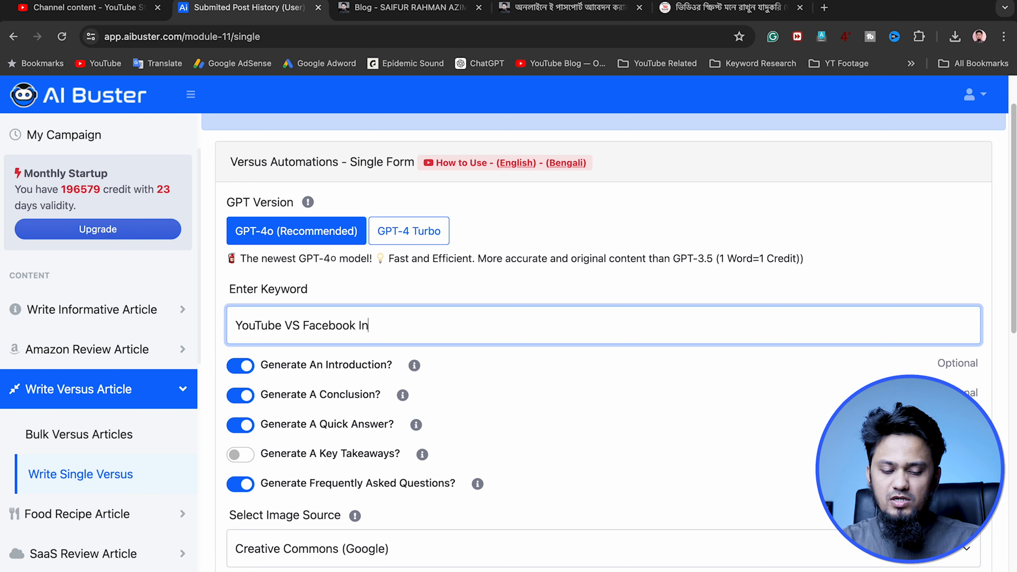
pyautogui.write('come')
# Examine the remaining versus article settings, the other article types, and the site's account settings and help resources
pyautogui.scroll(-10, 311, 317)
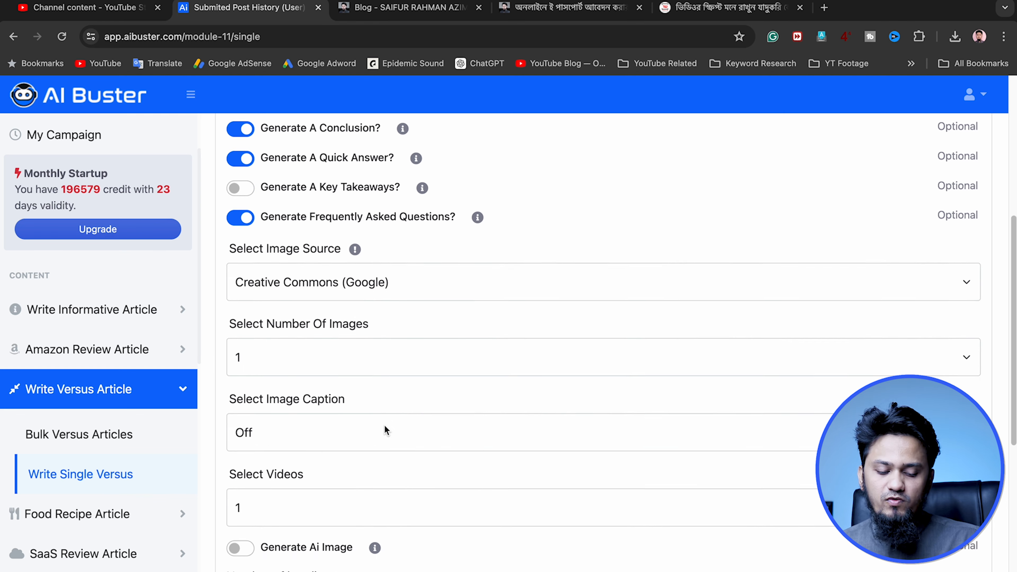
pyautogui.scroll(10, 417, 440)
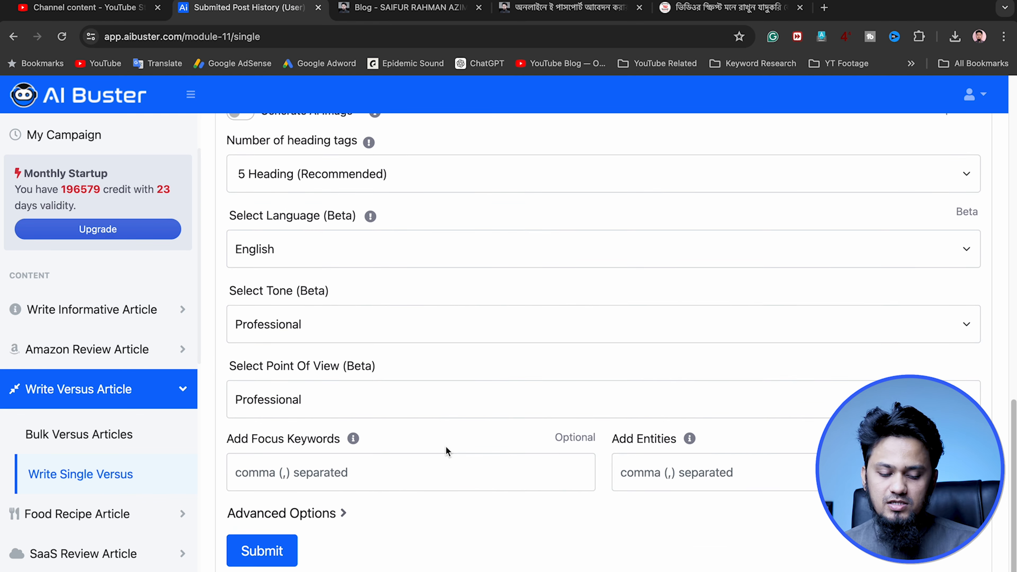
pyautogui.scroll(7, 446, 447)
pyautogui.scroll(-9, 321, 494)
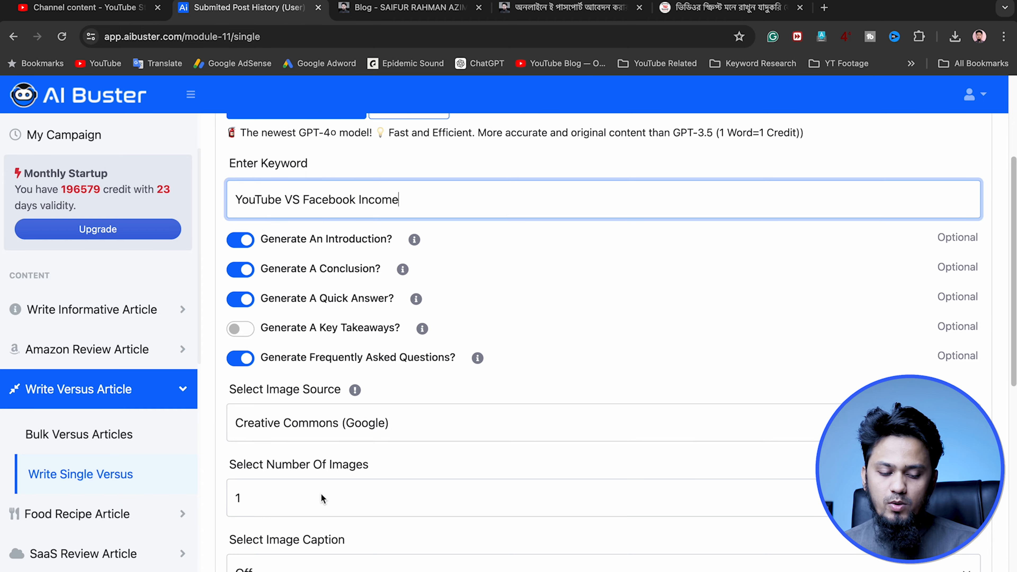
pyautogui.scroll(-3, 310, 456)
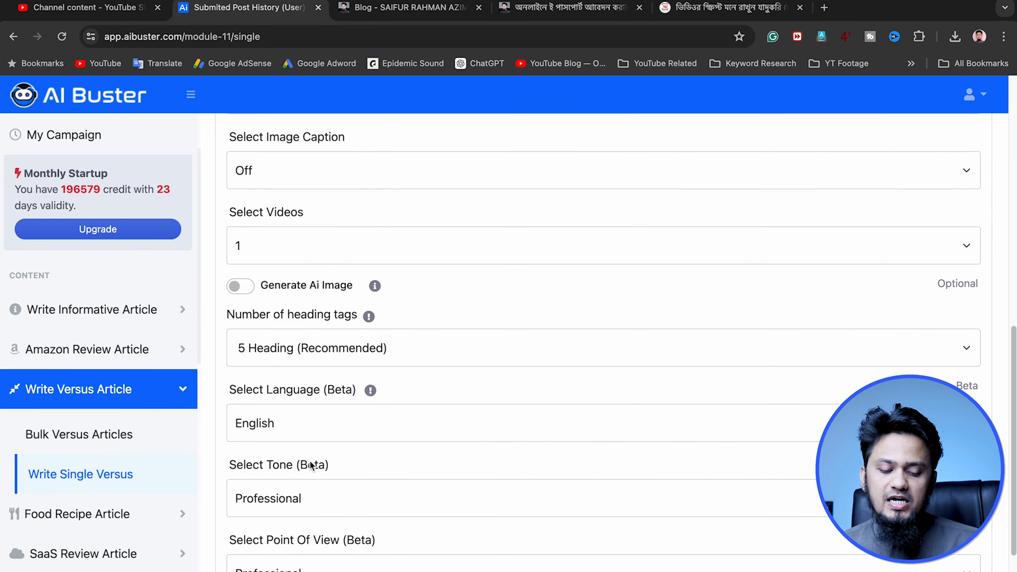
pyautogui.scroll(-4, 415, 489)
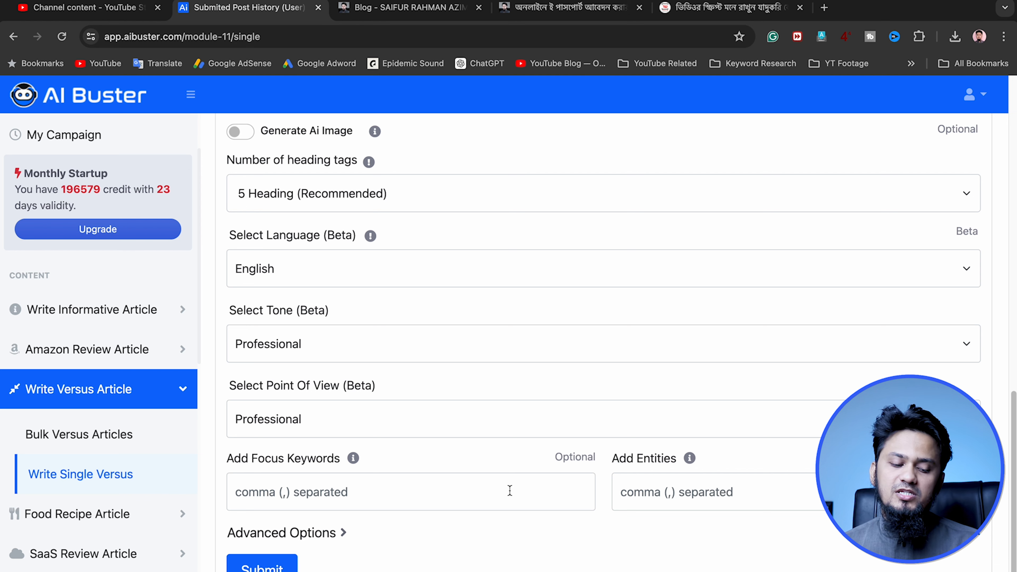
pyautogui.scroll(2, 60, 181)
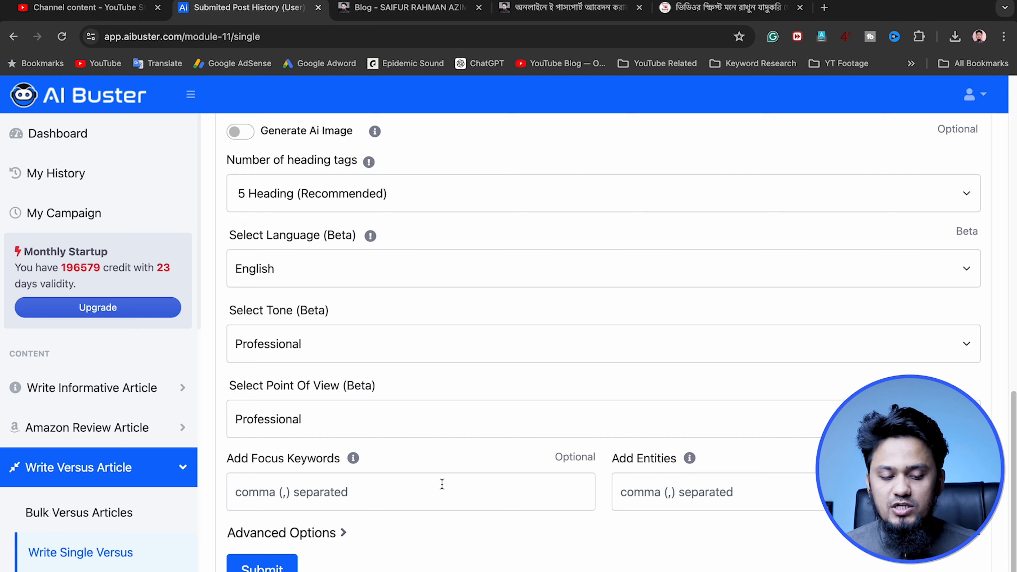
pyautogui.scroll(-8, 114, 270)
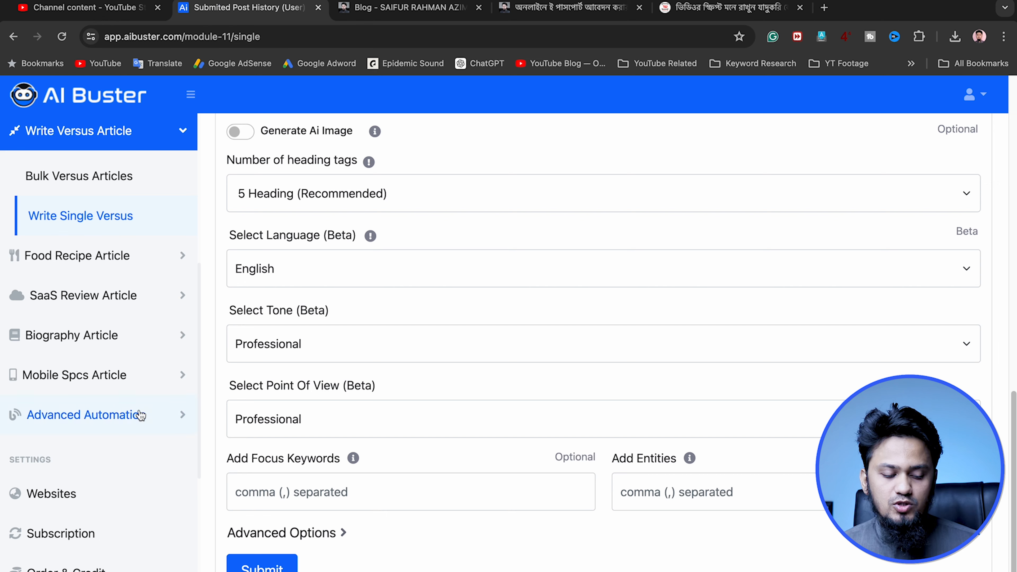
pyautogui.scroll(-5, 129, 464)
pyautogui.scroll(-2, 129, 463)
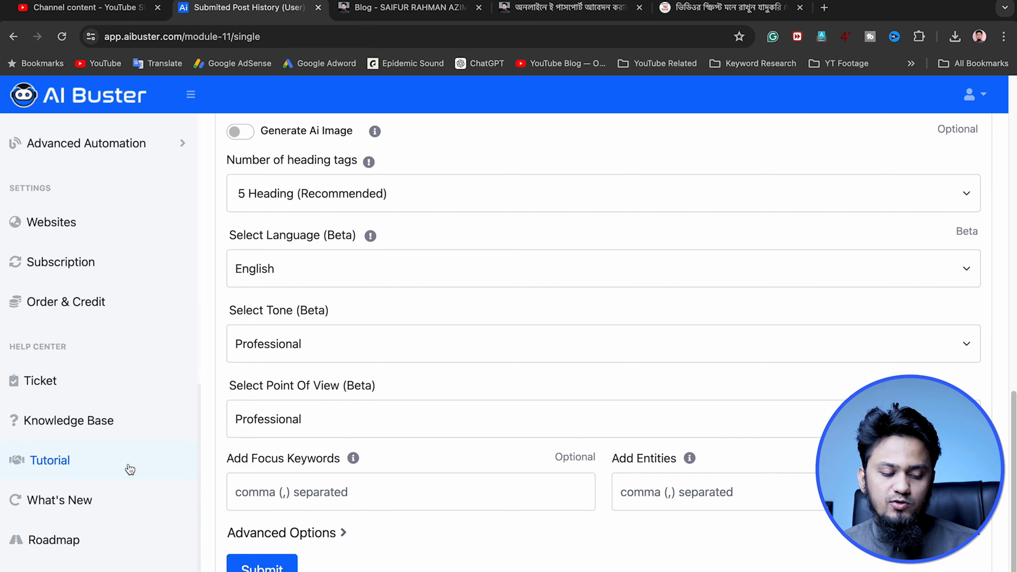
pyautogui.scroll(-1, 129, 469)
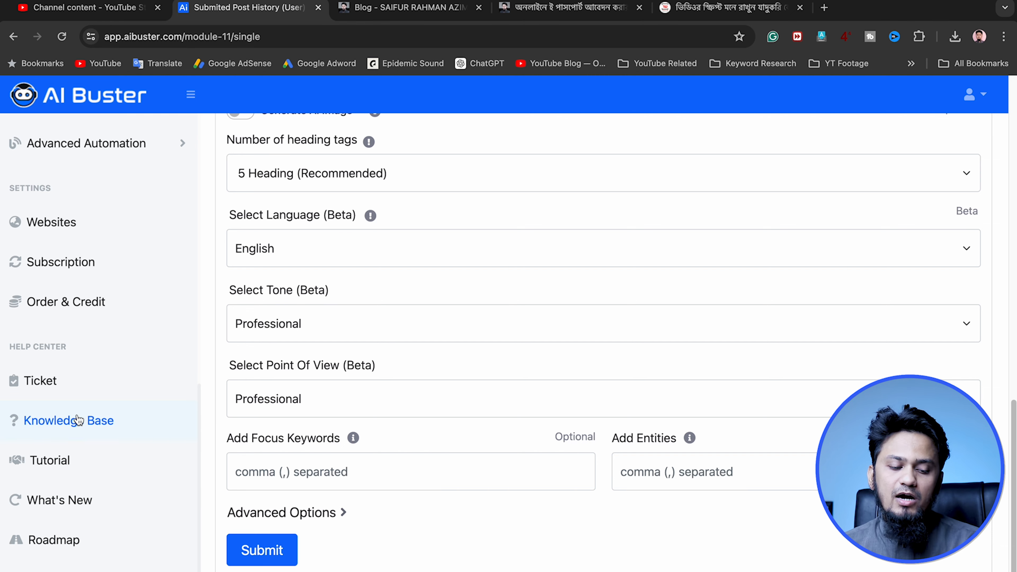
# Open the upgrade plans and compare the prices, word allowances, features and payment options of the monthly Startup, Mid Label and Professional plans
pyautogui.scroll(10, 88, 417)
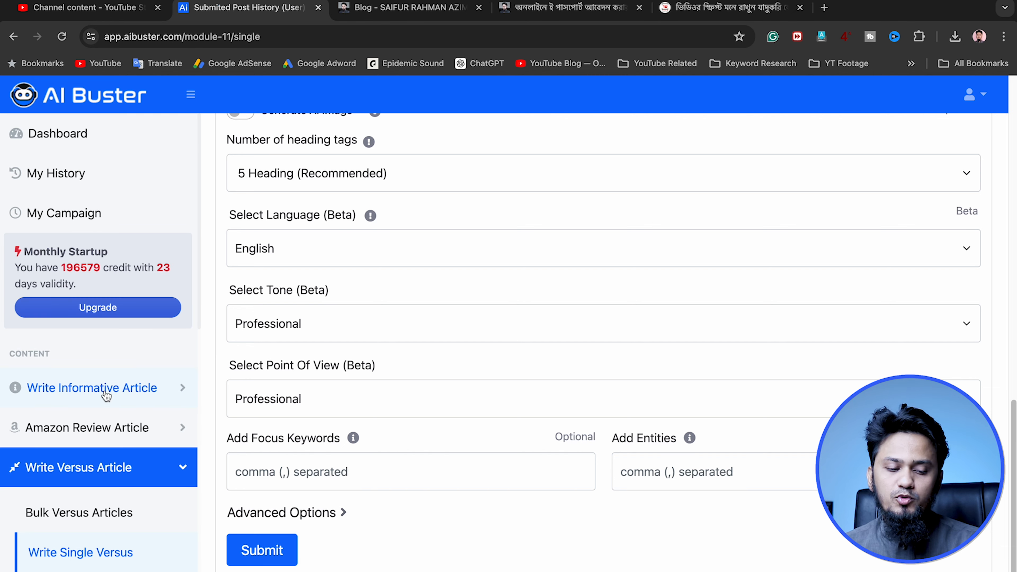
pyautogui.scroll(15, 204, 372)
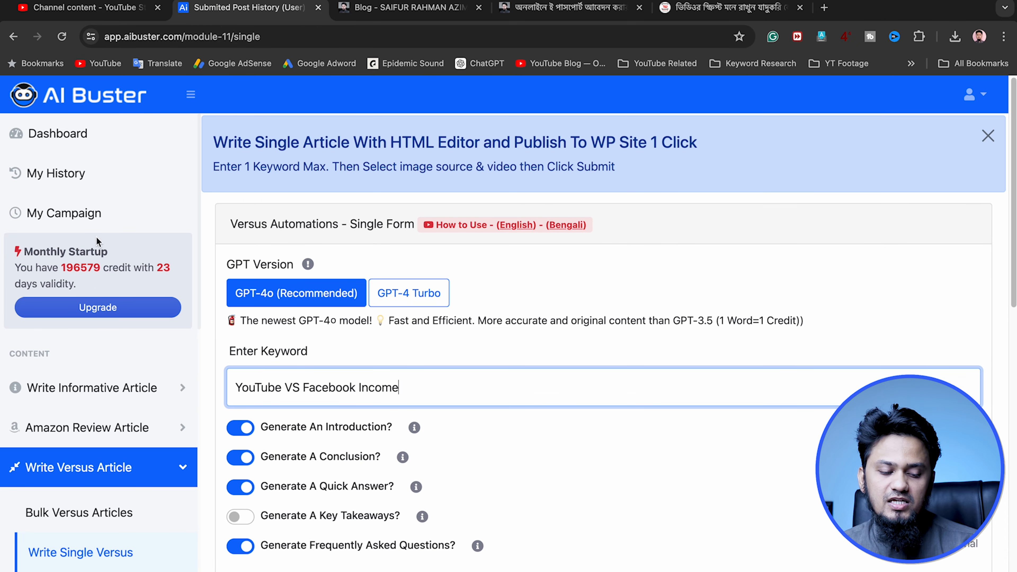
pyautogui.click(92, 308)
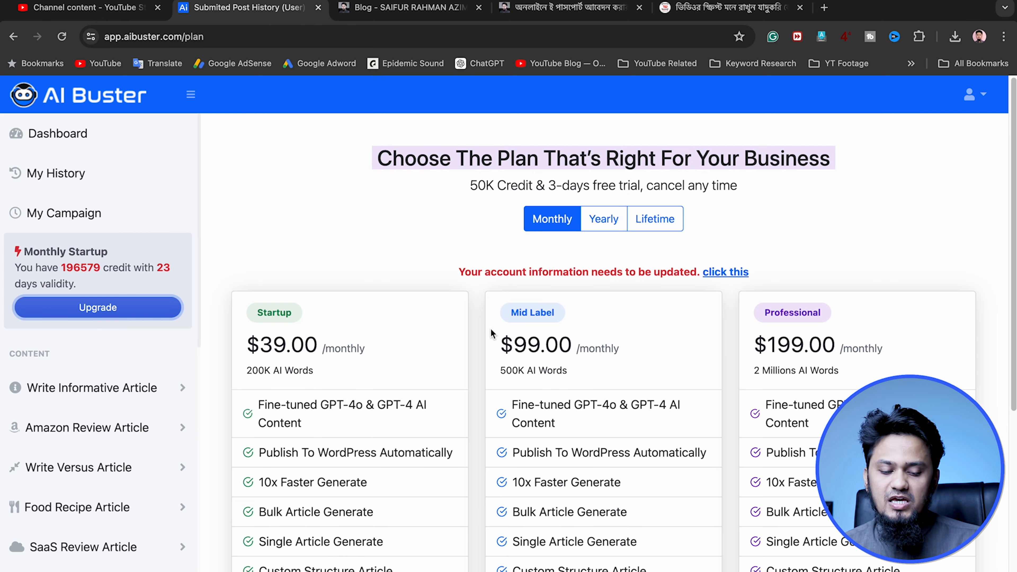
pyautogui.scroll(-3, 402, 376)
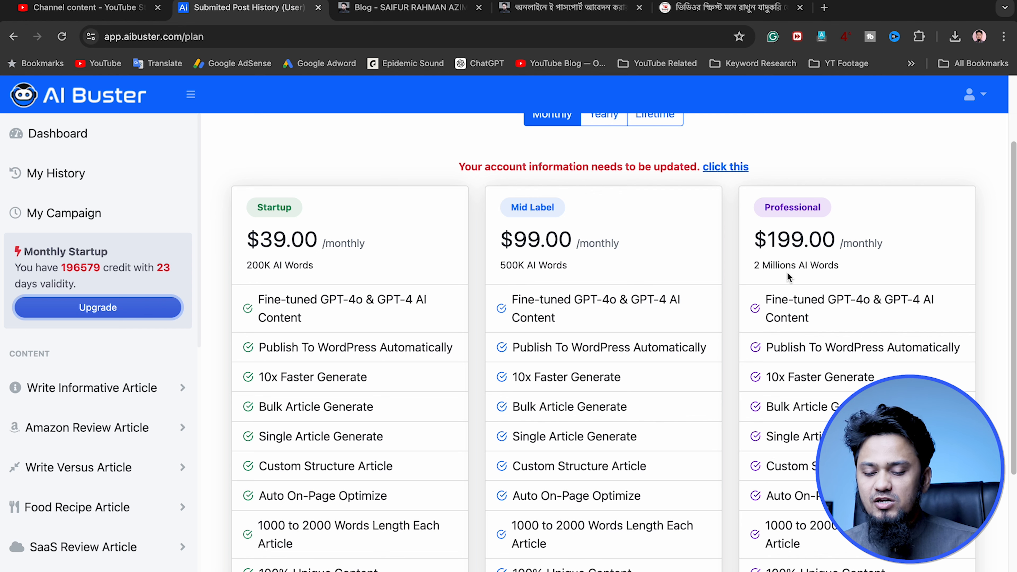
pyautogui.scroll(-5, 735, 363)
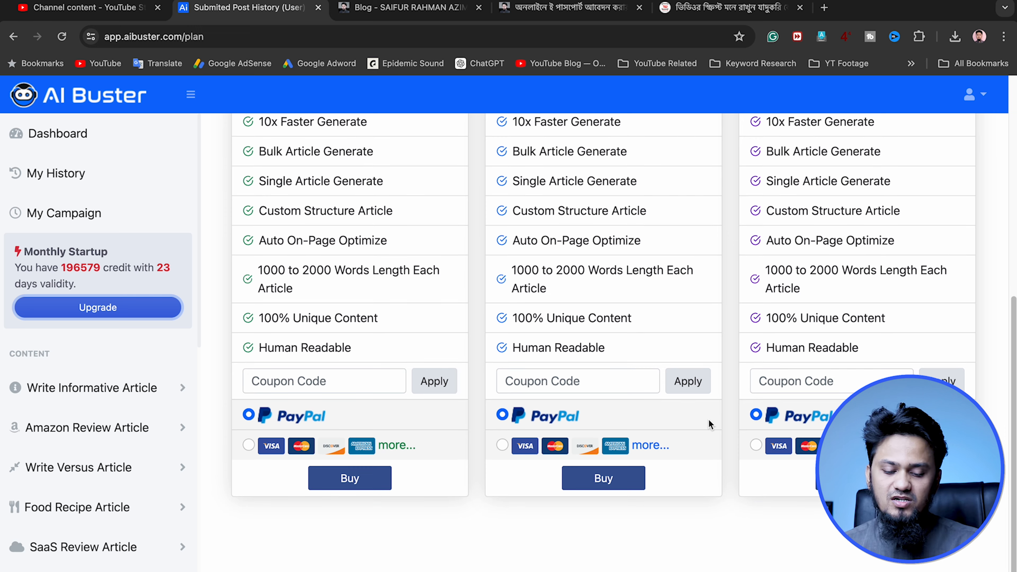
pyautogui.scroll(2, 721, 420)
pyautogui.scroll(3, 701, 412)
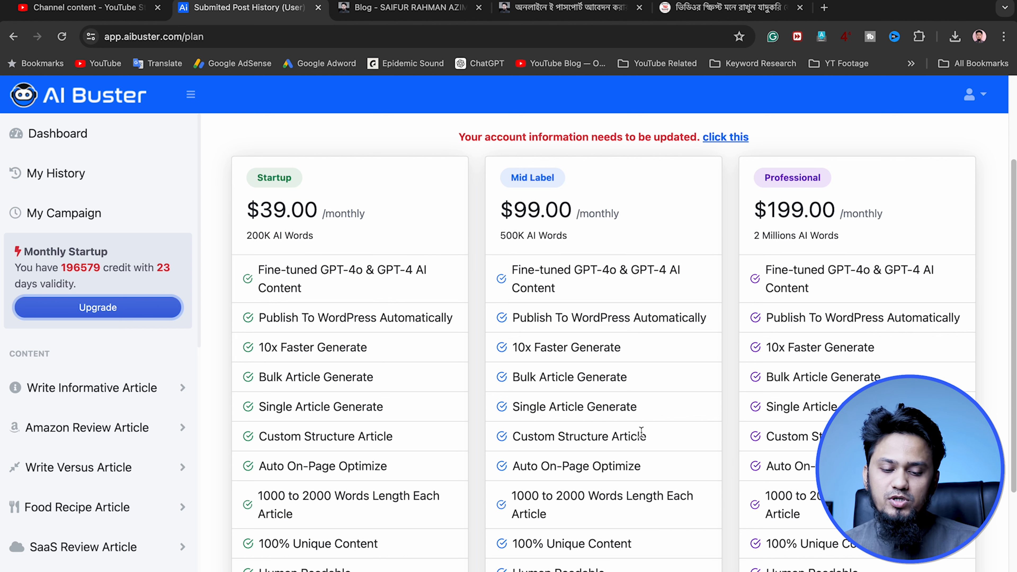
pyautogui.scroll(-1, 523, 359)
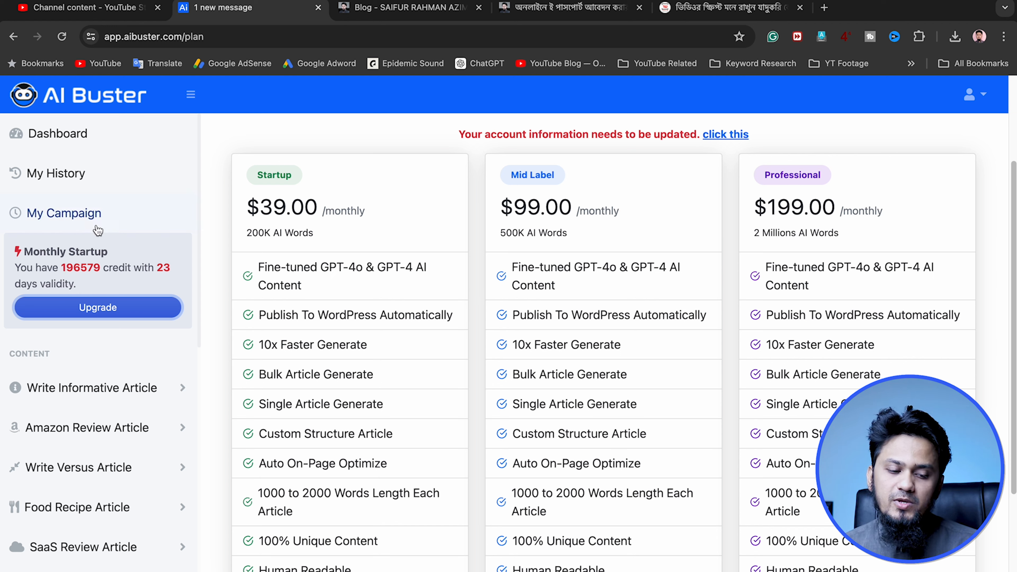
# Return to the account's dashboard from the pricing plans
pyautogui.click(91, 151)
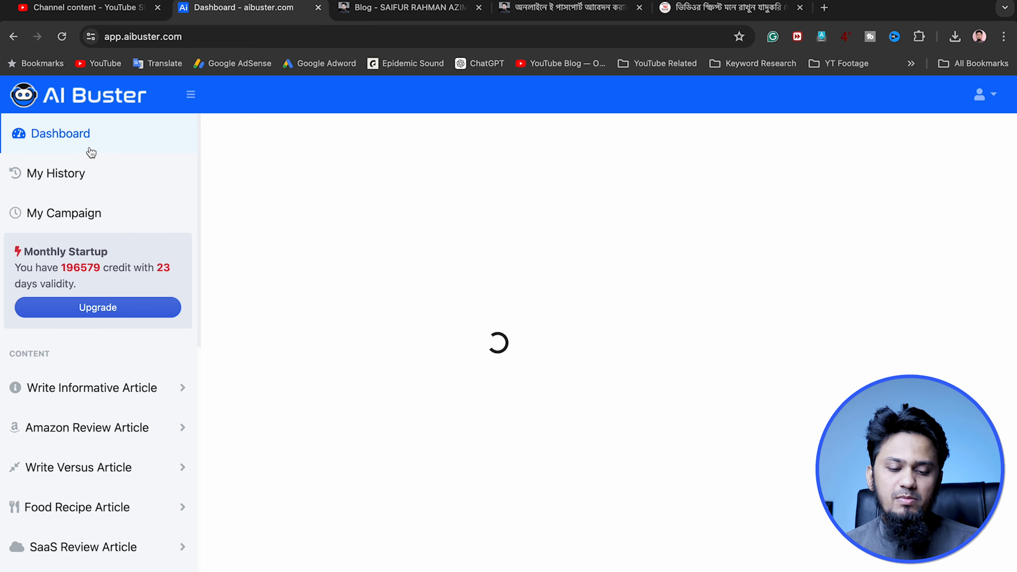